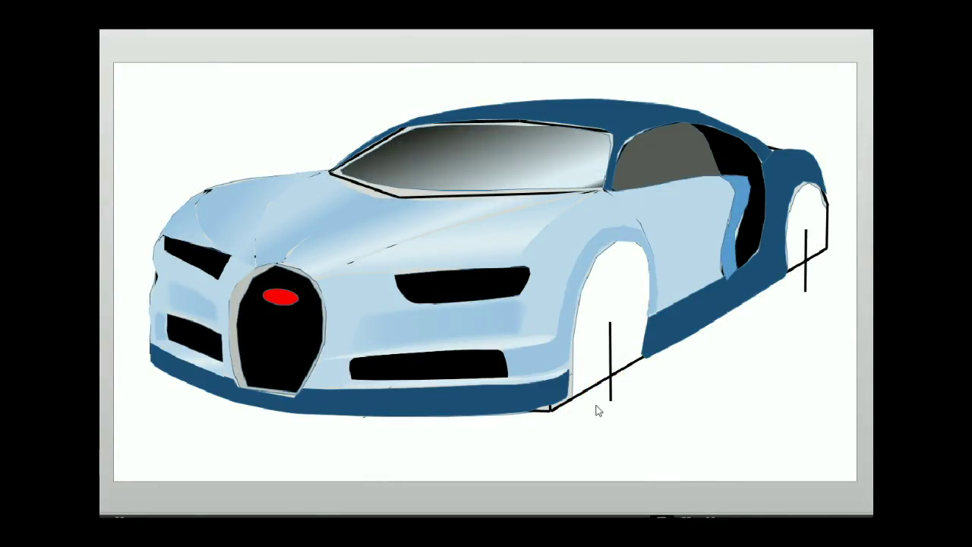
# Bring the side-skirt strip between the wheels to the front.
pyautogui.click(690, 308)
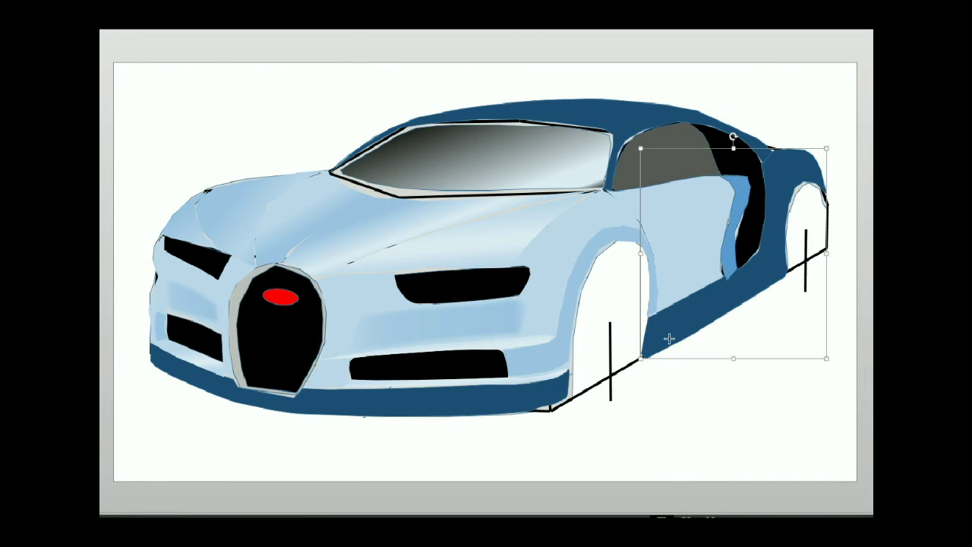
pyautogui.press('Escape')
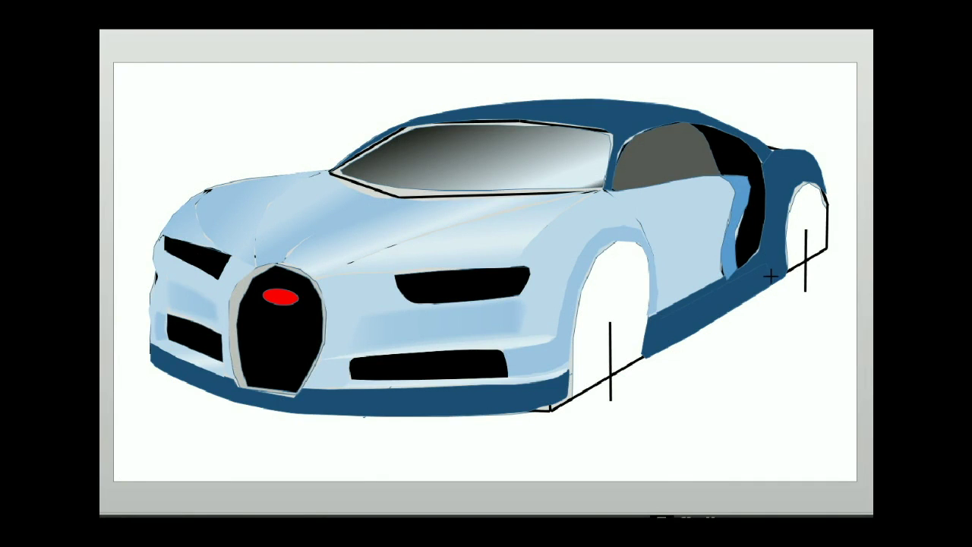
pyautogui.rightClick(680, 319)
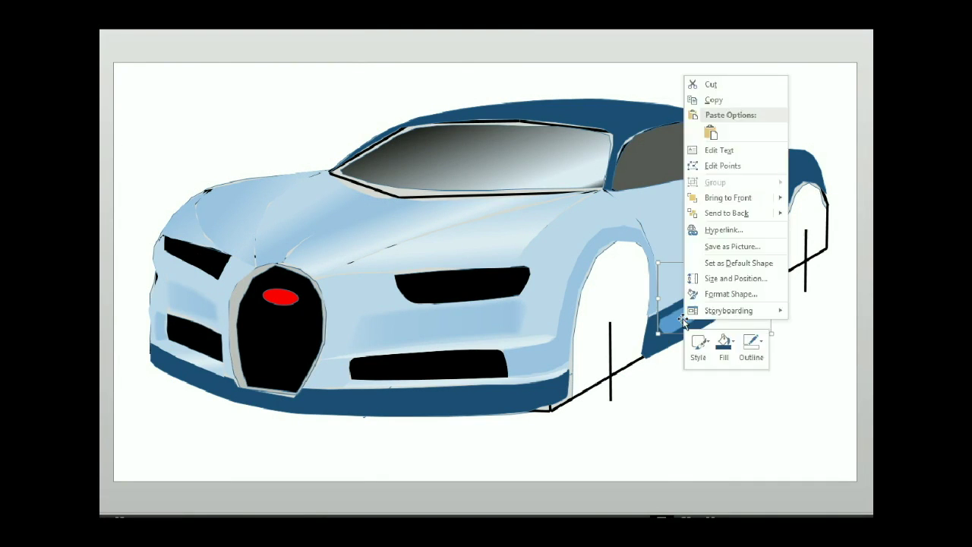
pyautogui.click(727, 196)
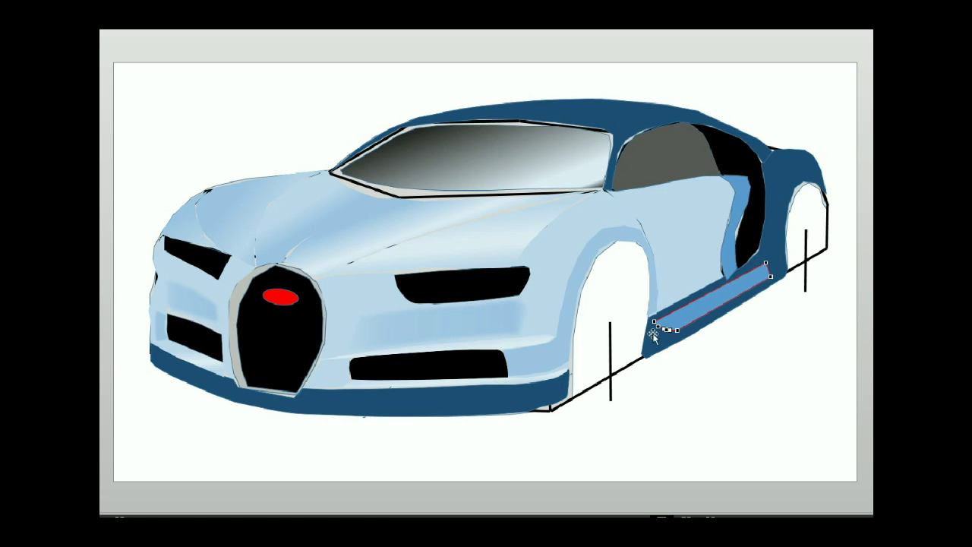
pyautogui.press('Escape')
# Fill the side-skirt strip with a dark blue picked from More Fill Colors.
pyautogui.click(683, 315)
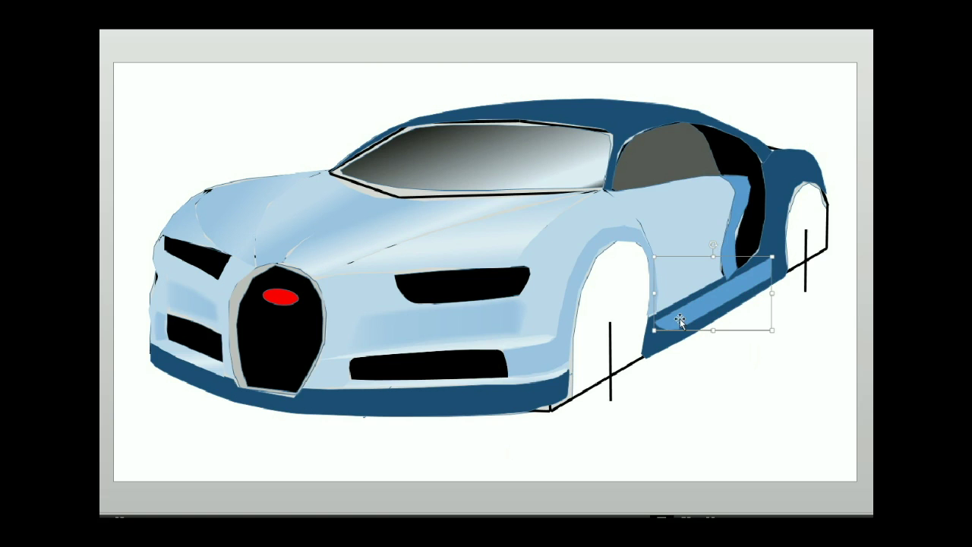
pyautogui.click(364, 19)
pyautogui.click(387, 36)
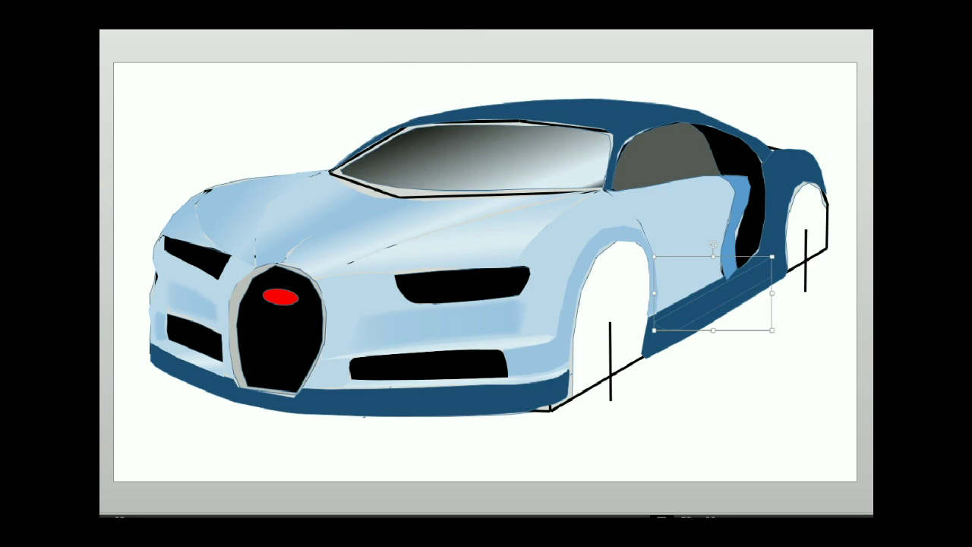
pyautogui.click(365, 19)
pyautogui.click(398, 120)
pyautogui.click(444, 152)
pyautogui.click(542, 118)
pyautogui.click(365, 19)
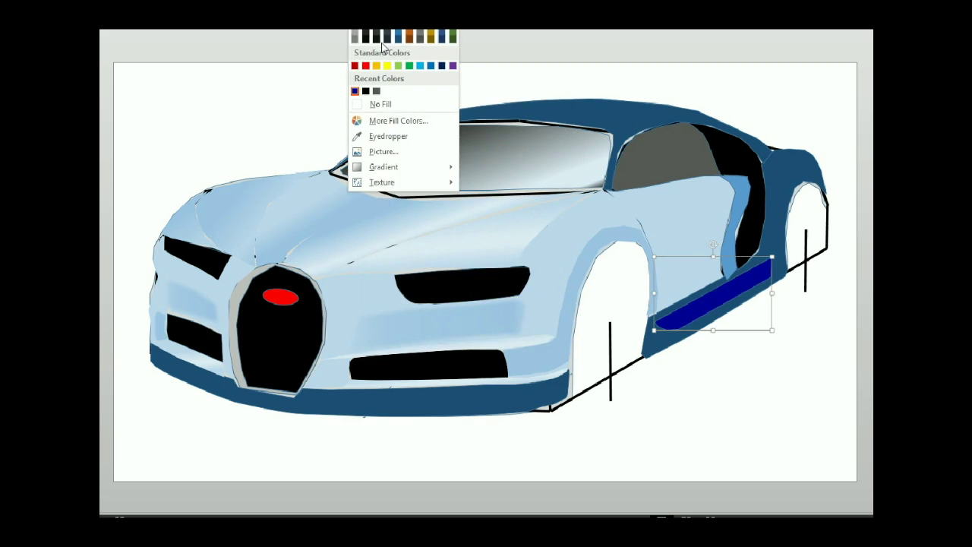
pyautogui.click(402, 121)
pyautogui.click(460, 150)
pyautogui.click(529, 119)
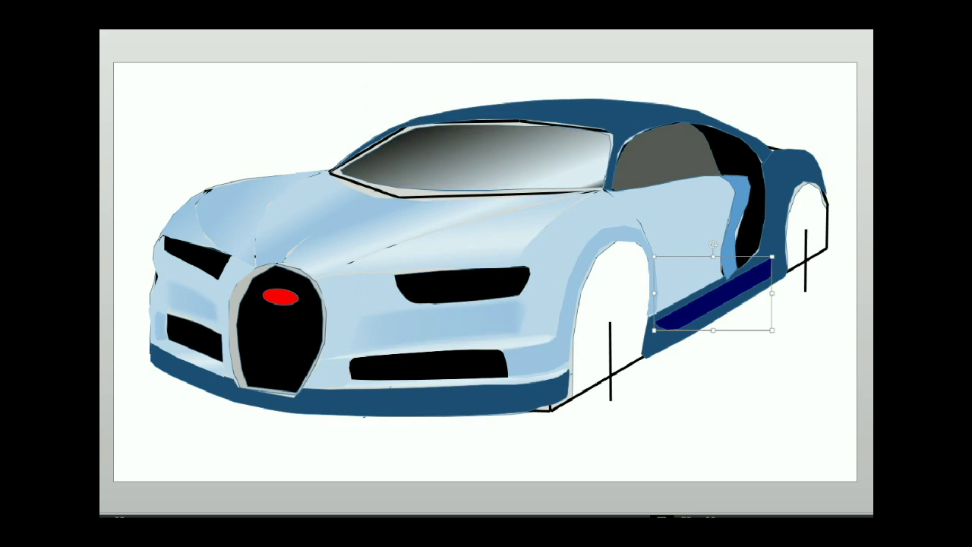
# Try other blues and settle on a darker navy, then review the strip's gradient options.
pyautogui.click(350, 171)
pyautogui.click(433, 147)
pyautogui.click(542, 118)
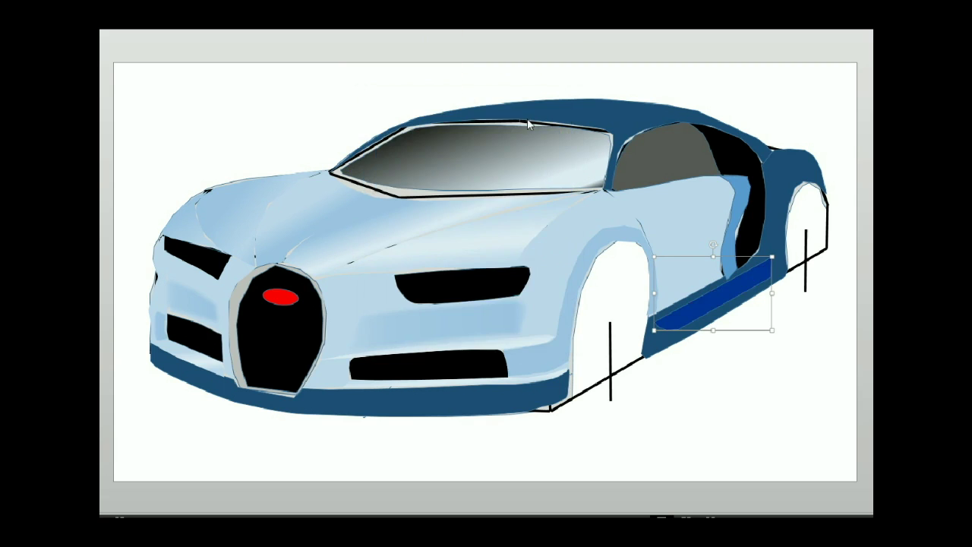
pyautogui.click(365, 19)
pyautogui.click(394, 123)
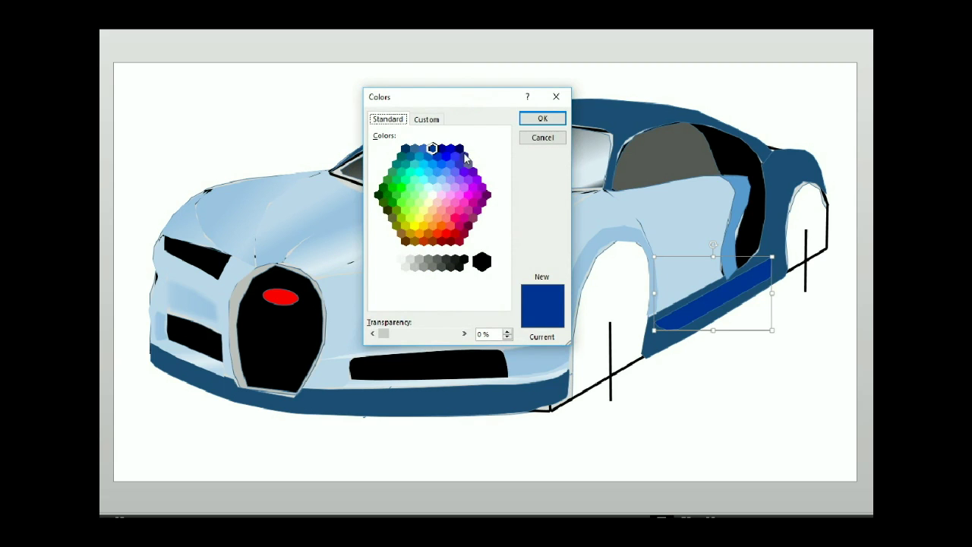
pyautogui.doubleClick(464, 156)
pyautogui.click(365, 19)
pyautogui.click(448, 125)
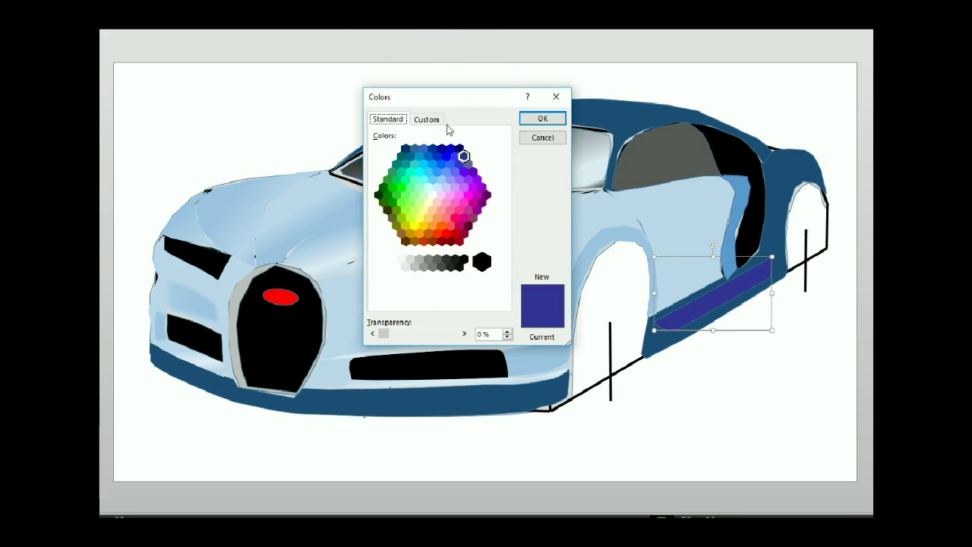
pyautogui.click(460, 149)
pyautogui.click(543, 119)
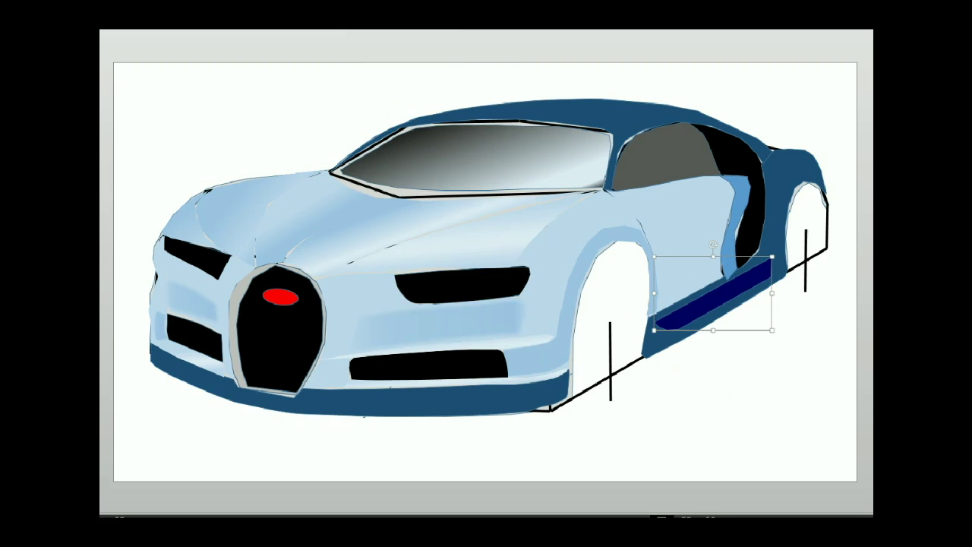
pyautogui.click(364, 19)
pyautogui.press('Escape')
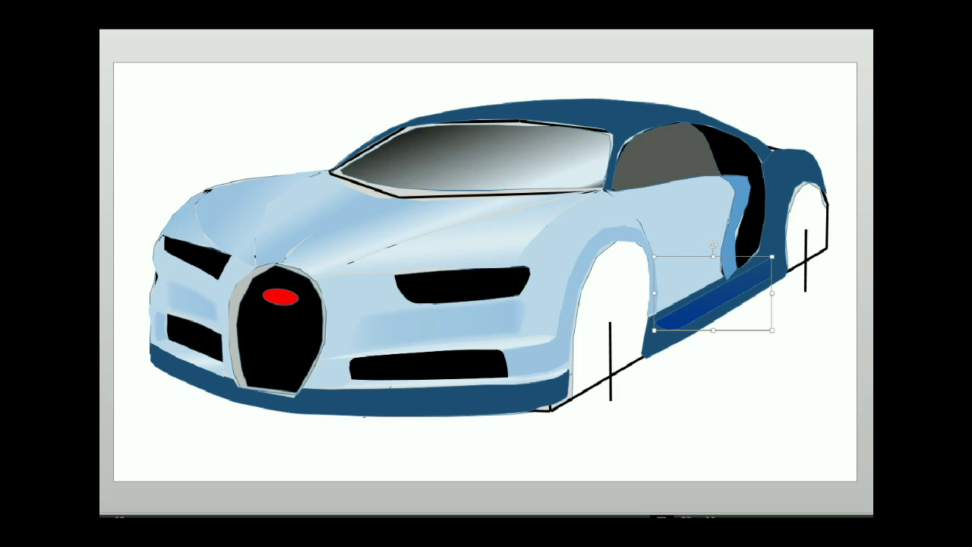
# Open the slide's Format Background settings and close them again.
pyautogui.press('Escape')
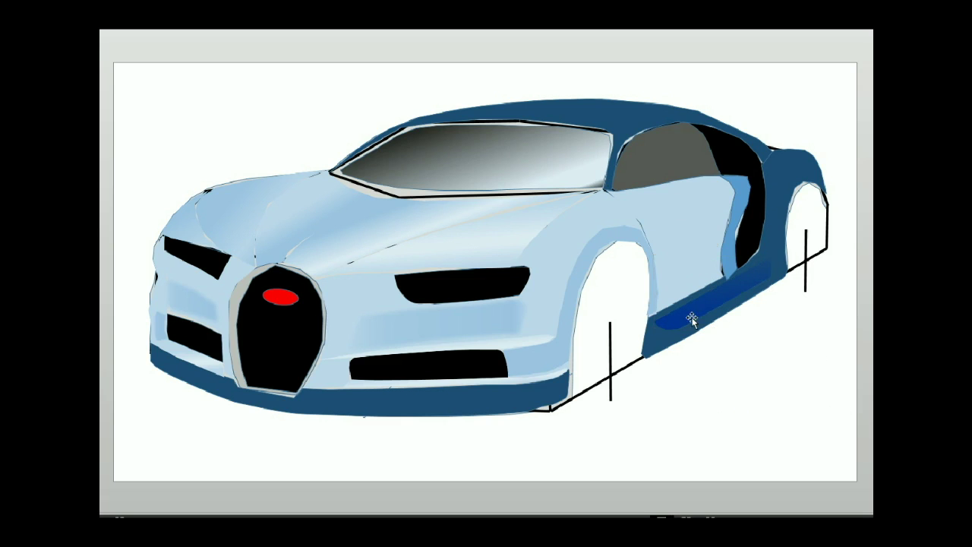
pyautogui.click(707, 307)
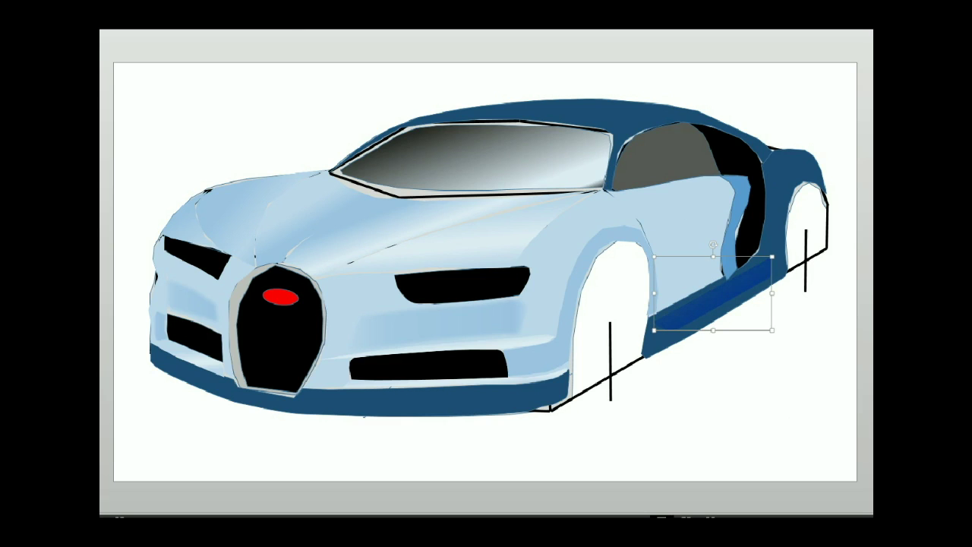
pyautogui.press('Escape')
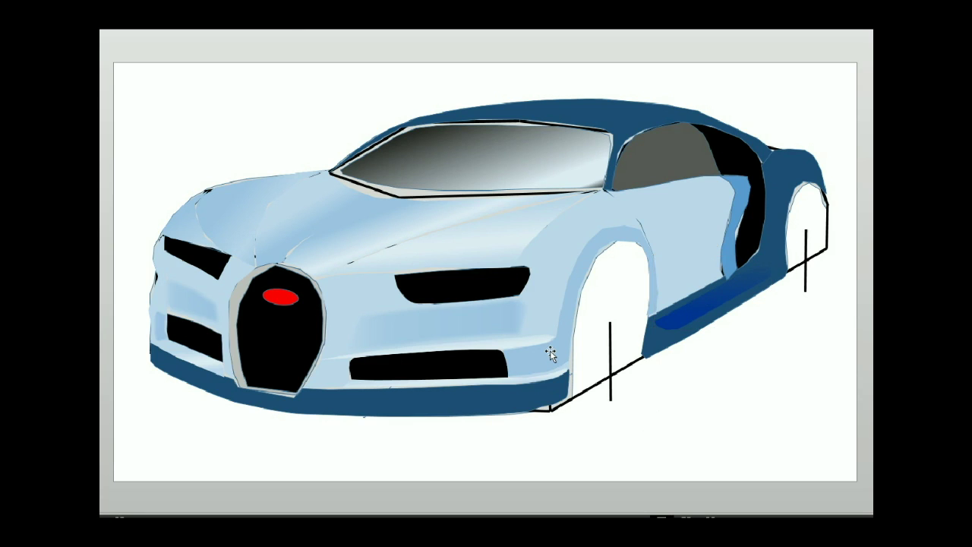
pyautogui.rightClick(551, 354)
pyautogui.click(548, 166)
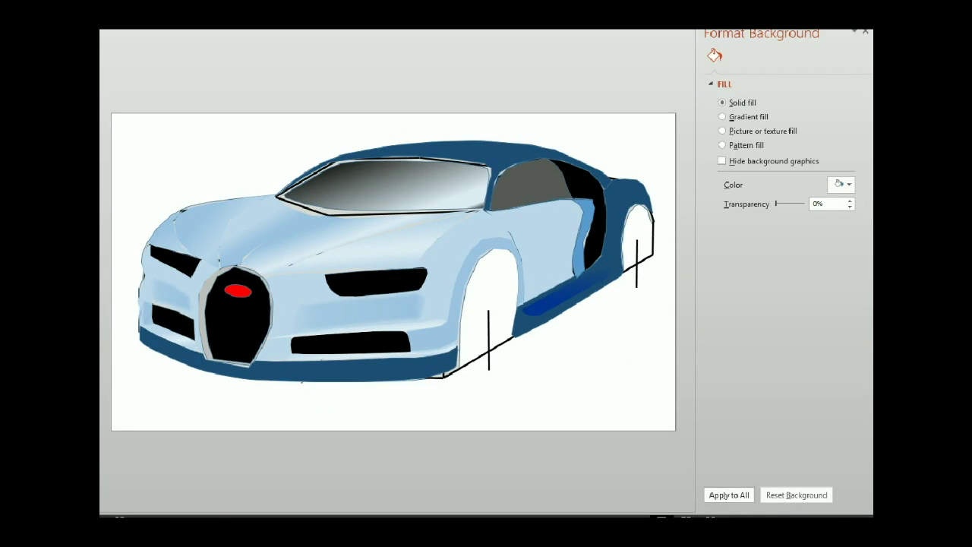
pyautogui.click(865, 31)
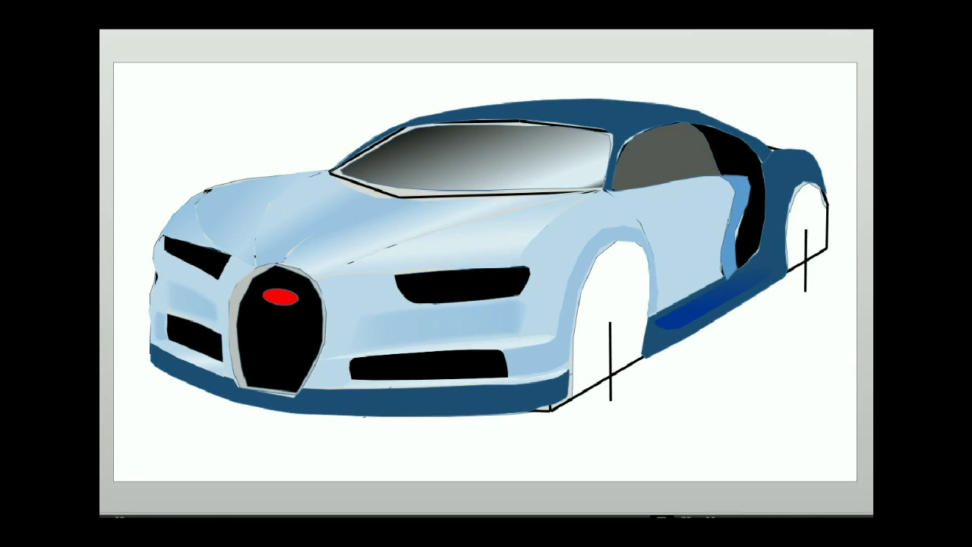
# Select the larger side window panel shape.
pyautogui.click(683, 255)
pyautogui.click(733, 228)
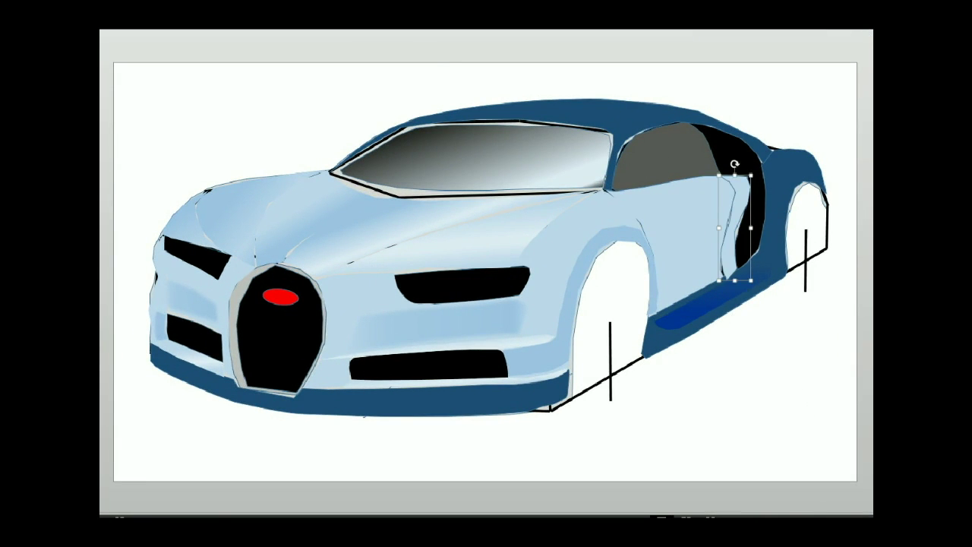
pyautogui.click(672, 223)
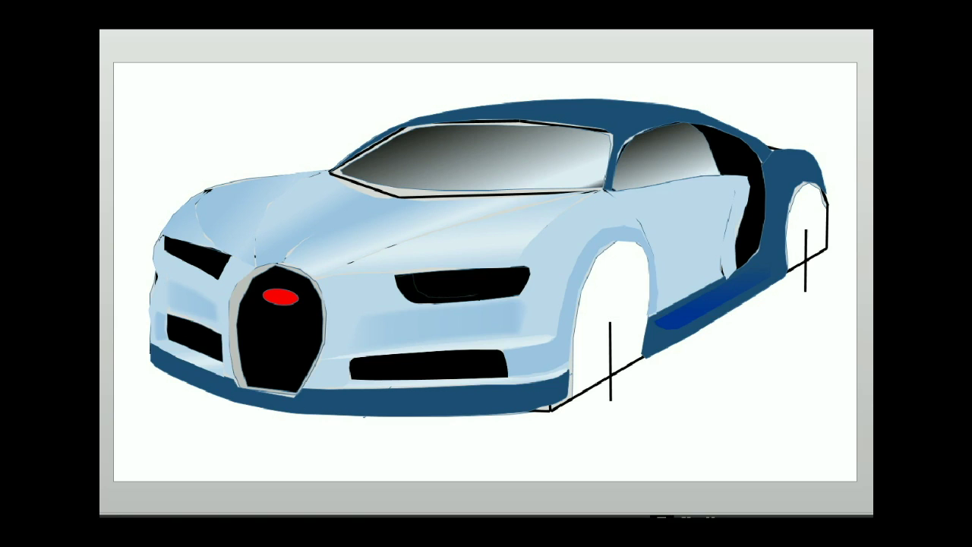
# Close the freeform headlight housing, adjust its edit points, and fill it grey.
pyautogui.click(398, 276)
pyautogui.rightClick(403, 276)
pyautogui.click(456, 369)
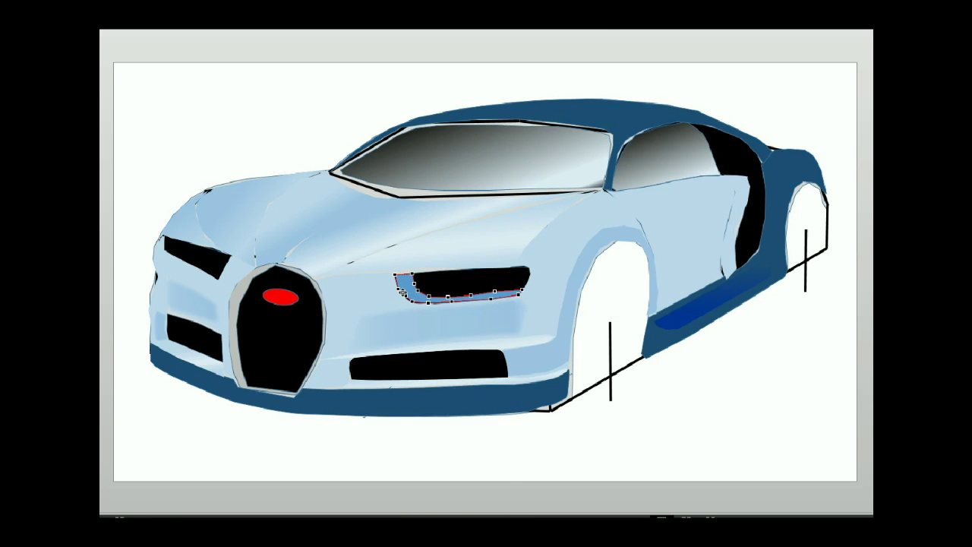
pyautogui.rightClick(402, 292)
pyautogui.press('Escape')
pyautogui.click(408, 285)
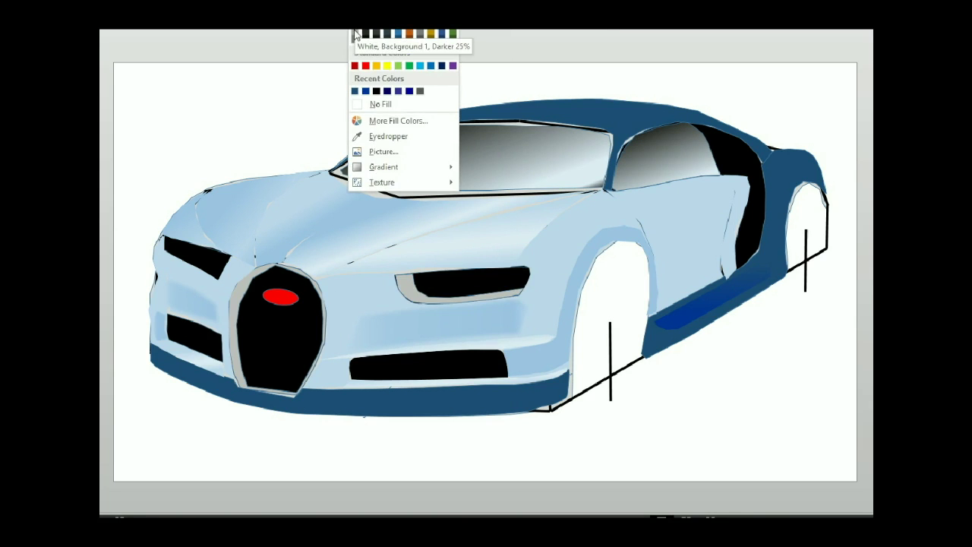
pyautogui.click(357, 35)
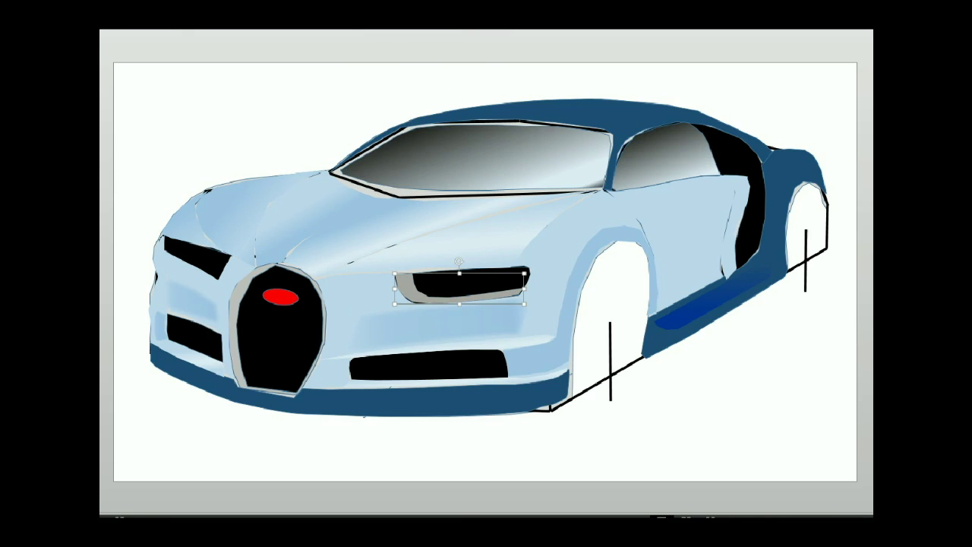
# Draw a small rounded ring inside the headlight with a thick light outline.
pyautogui.moveTo(427, 283); pyautogui.dragTo(452, 270)
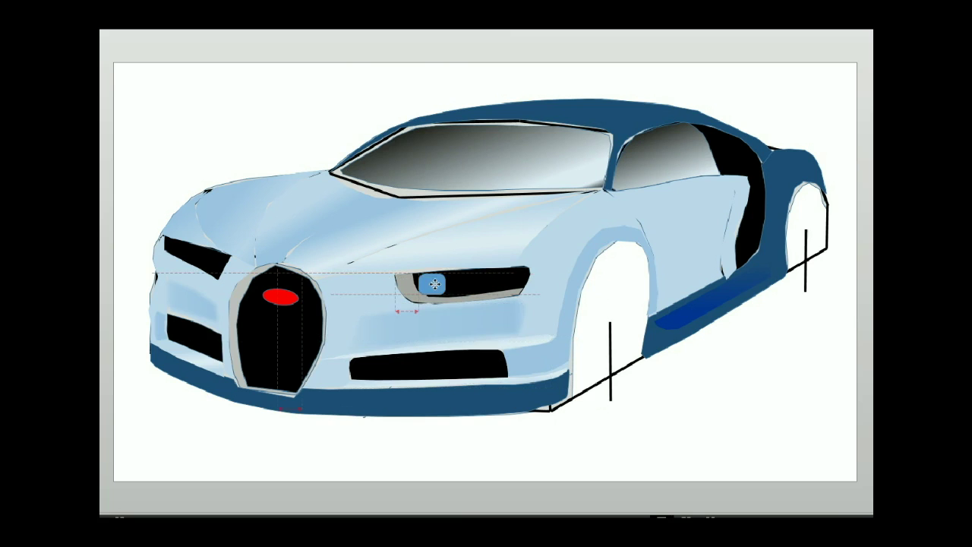
pyautogui.click(357, 35)
pyautogui.click(382, 117)
pyautogui.click(357, 30)
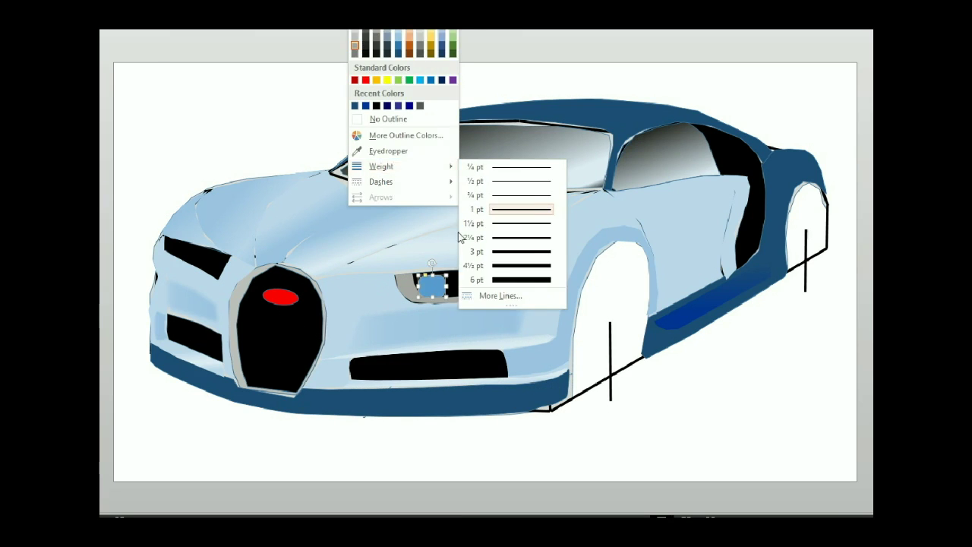
pyautogui.click(486, 266)
pyautogui.click(357, 31)
pyautogui.click(357, 31)
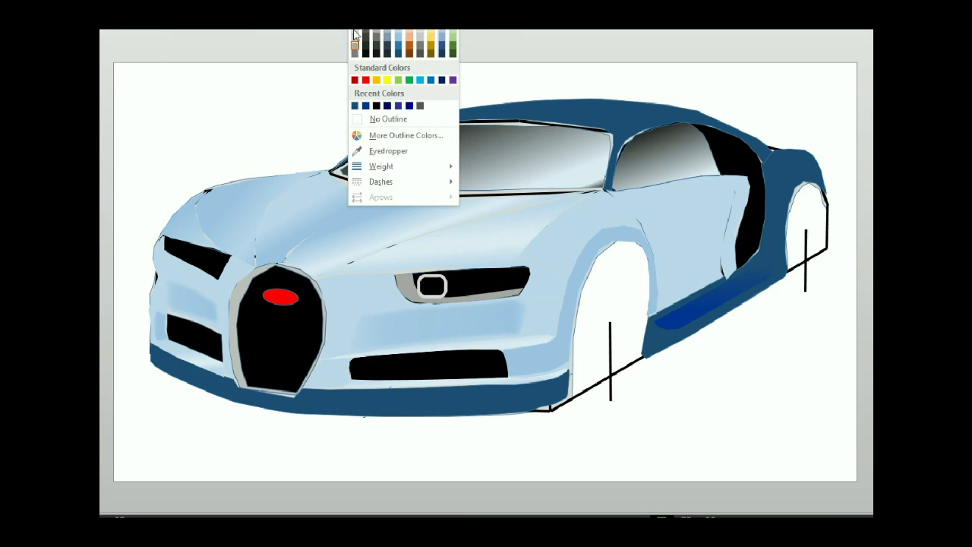
pyautogui.click(355, 35)
pyautogui.click(357, 30)
pyautogui.click(355, 35)
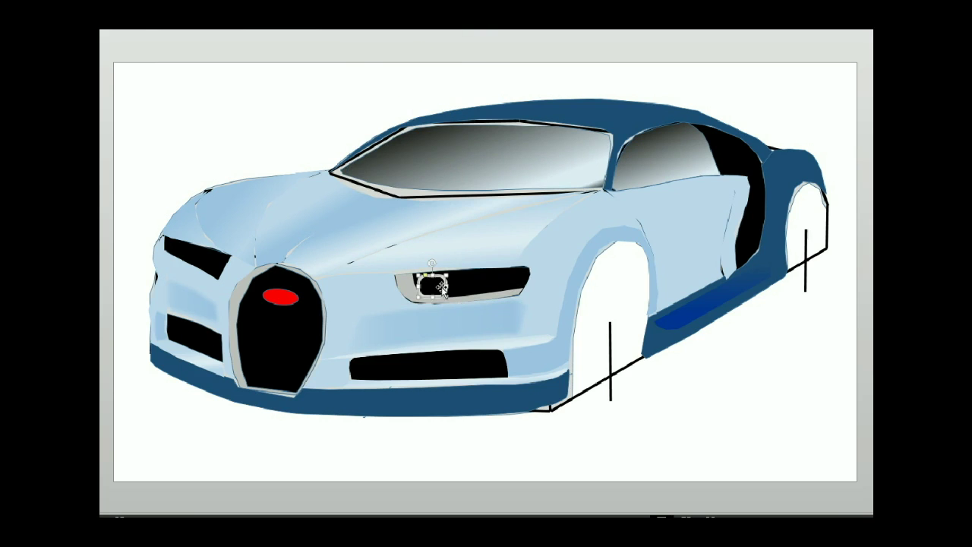
# Copy the ring into a row of four across the right headlight and one onto the left headlight.
pyautogui.moveTo(442, 285)
pyautogui.mouseDown()
pyautogui.moveTo(525, 281)
pyautogui.moveTo(470, 279)
pyautogui.mouseUp()
pyautogui.click(431, 285)
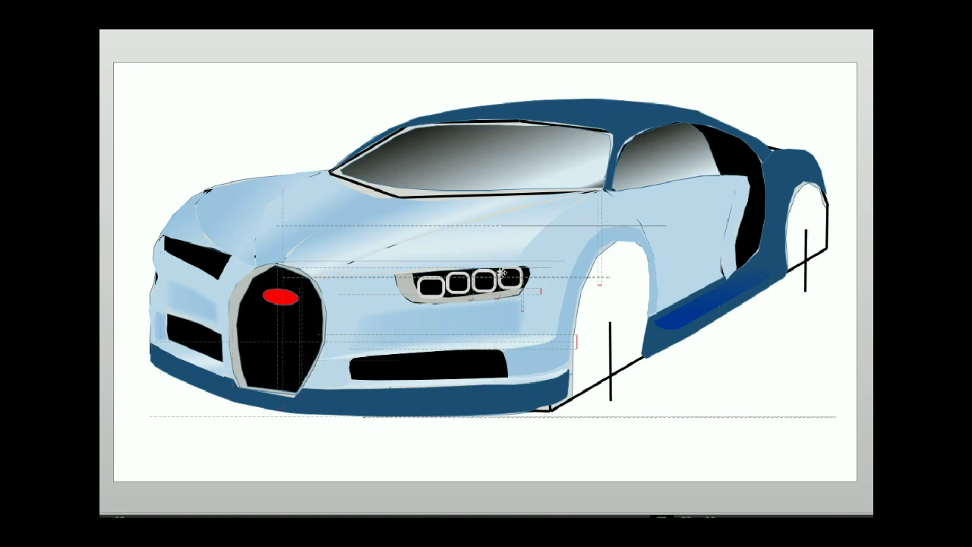
pyautogui.click(494, 279)
pyautogui.click(459, 286)
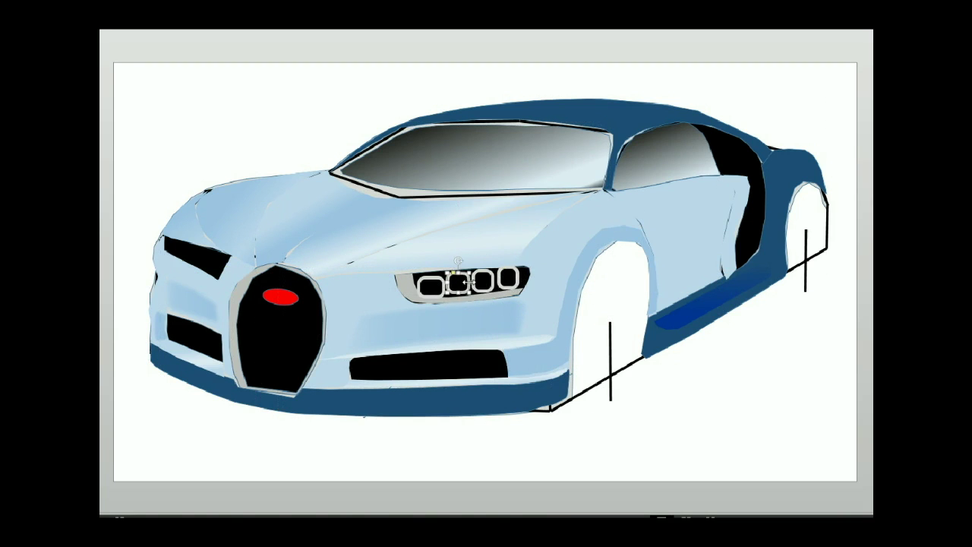
pyautogui.click(453, 294)
pyautogui.click(453, 294)
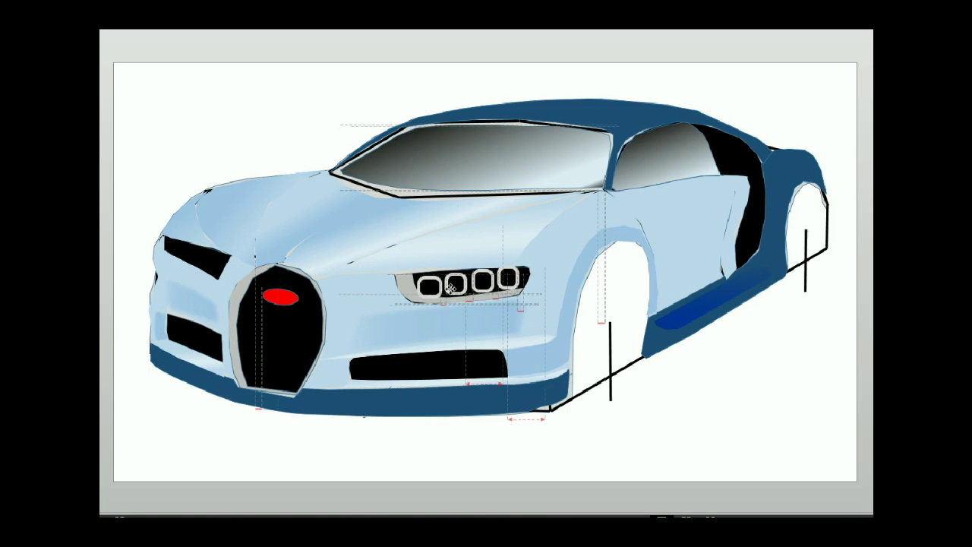
pyautogui.click(622, 441)
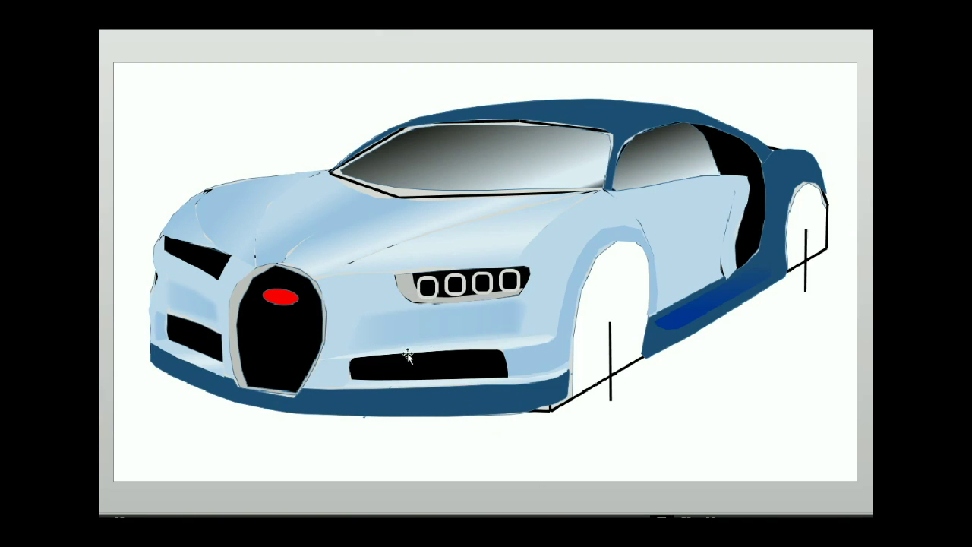
pyautogui.click(428, 285)
pyautogui.moveTo(429, 286); pyautogui.dragTo(185, 249)
# Edit the left ring's points to straighten its right side and lower corner.
pyautogui.scroll(3, 170, 254)
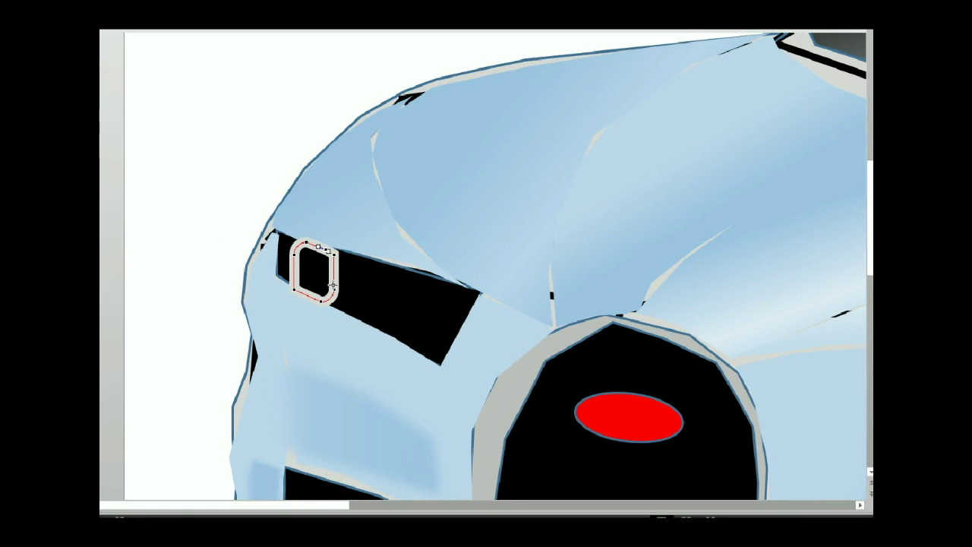
pyautogui.click(330, 252)
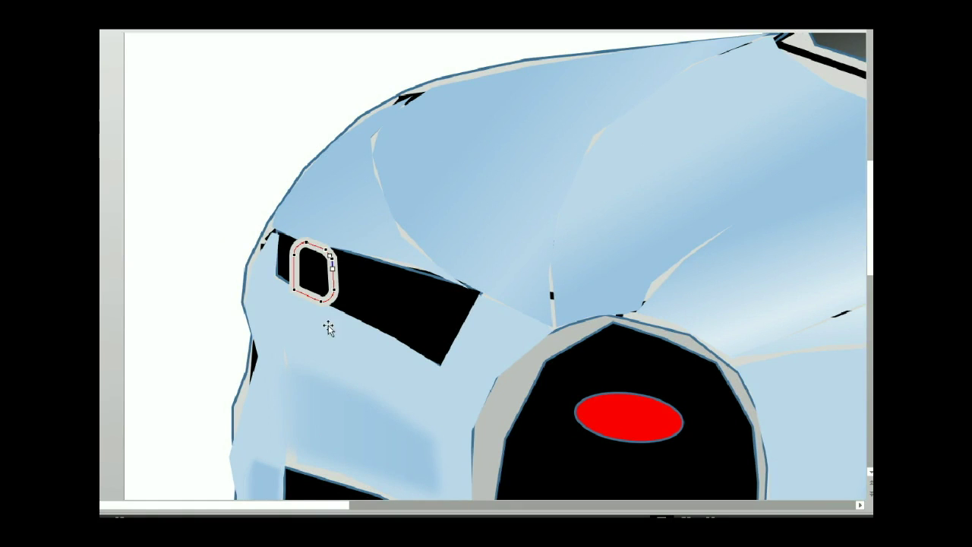
pyautogui.click(296, 281)
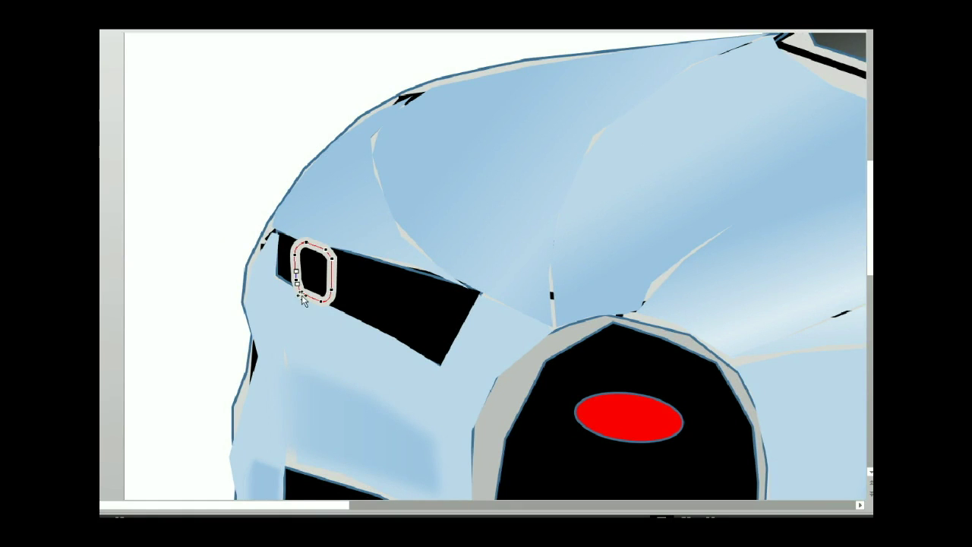
pyautogui.click(310, 298)
pyautogui.click(331, 287)
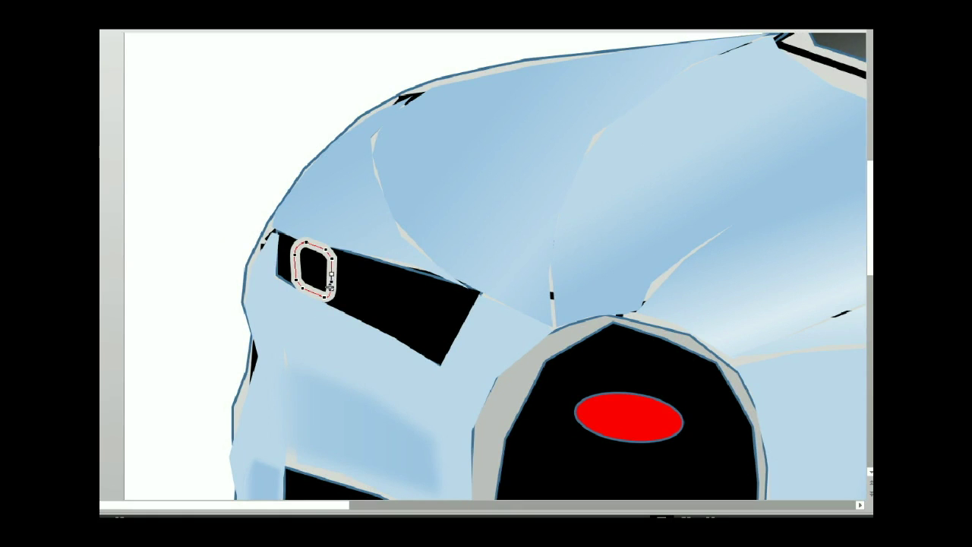
pyautogui.rightClick(327, 270)
pyautogui.click(321, 277)
pyautogui.moveTo(321, 275); pyautogui.dragTo(317, 293)
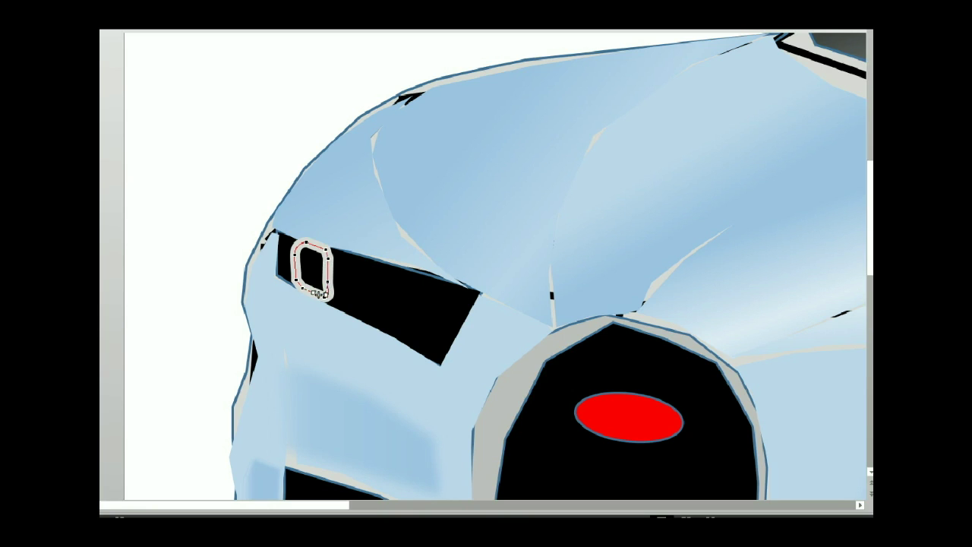
pyautogui.click(298, 281)
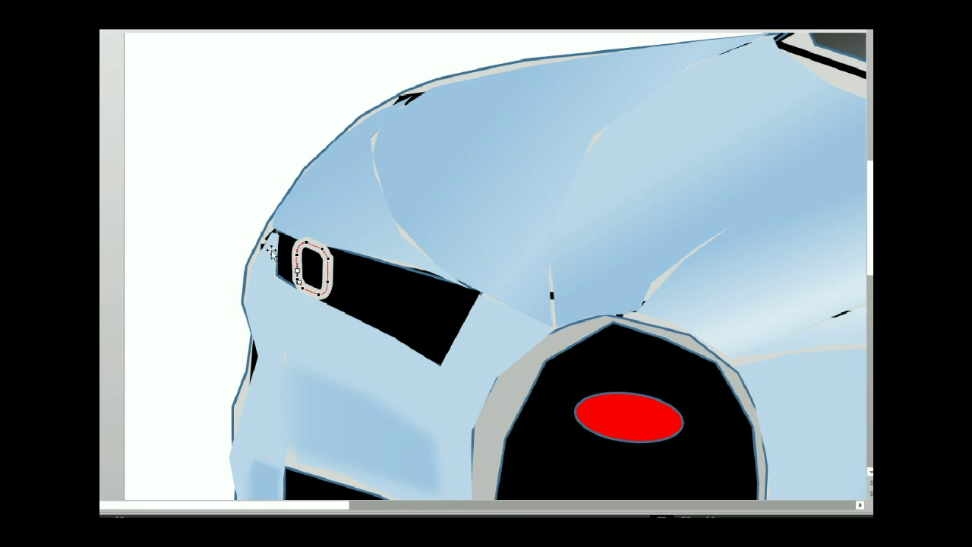
pyautogui.press('Escape')
# Copy the ring into four along the headlight panel, set 3 pt outline, and align them.
pyautogui.moveTo(317, 268); pyautogui.dragTo(440, 318)
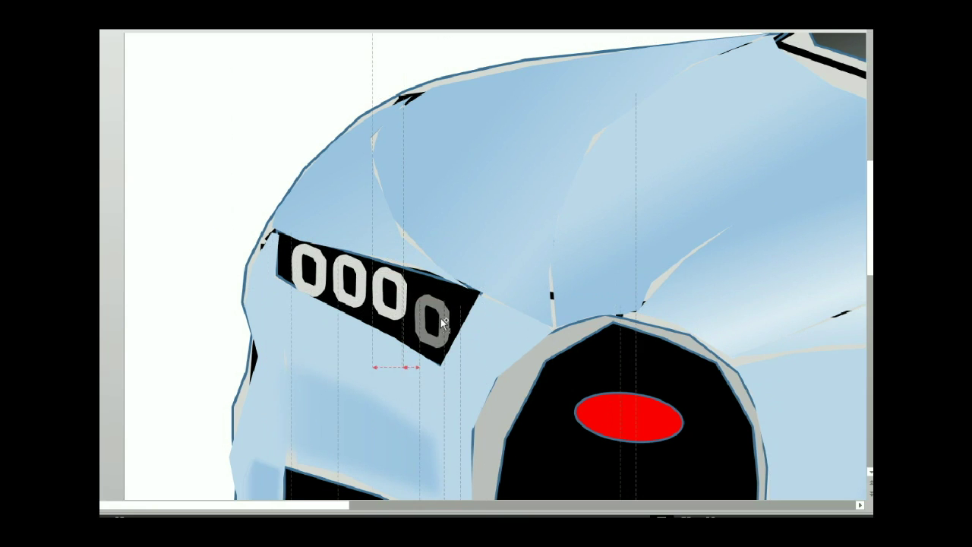
pyautogui.hotkey('shift', 'Tab')
pyautogui.hotkey('shift', 'Tab')
pyautogui.hotkey('shift', 'Tab')
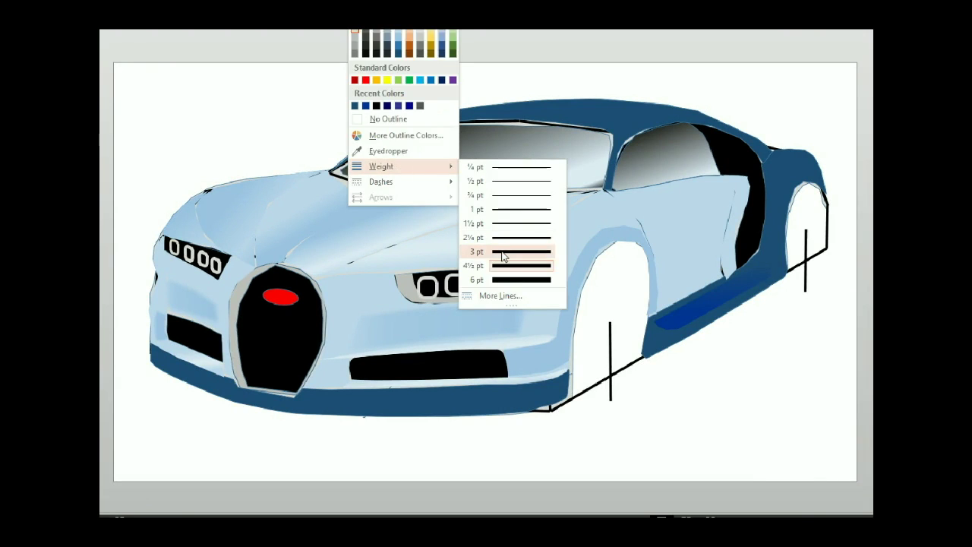
pyautogui.click(471, 249)
pyautogui.moveTo(192, 236)
pyautogui.mouseDown()
pyautogui.moveTo(207, 235)
pyautogui.moveTo(205, 260)
pyautogui.moveTo(180, 240)
pyautogui.mouseUp()
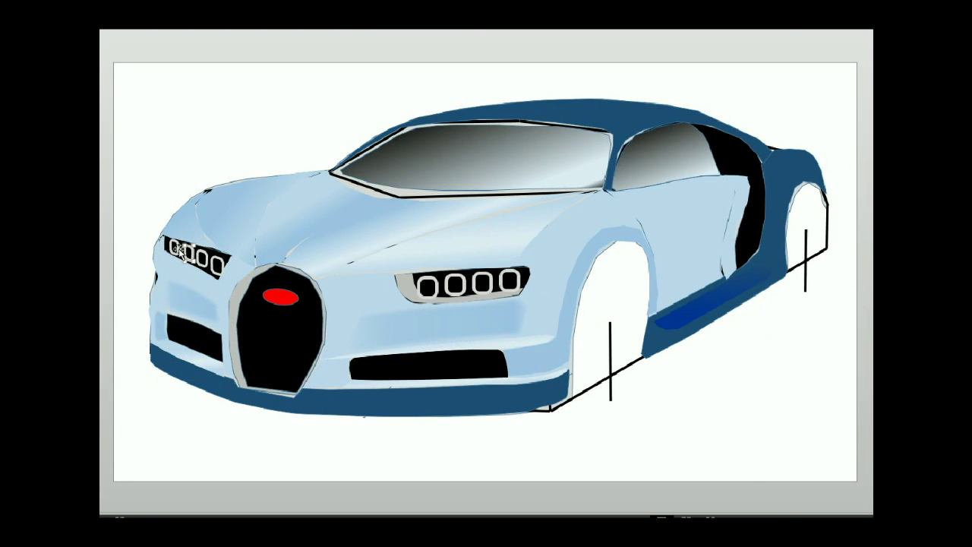
pyautogui.moveTo(180, 238); pyautogui.dragTo(179, 241)
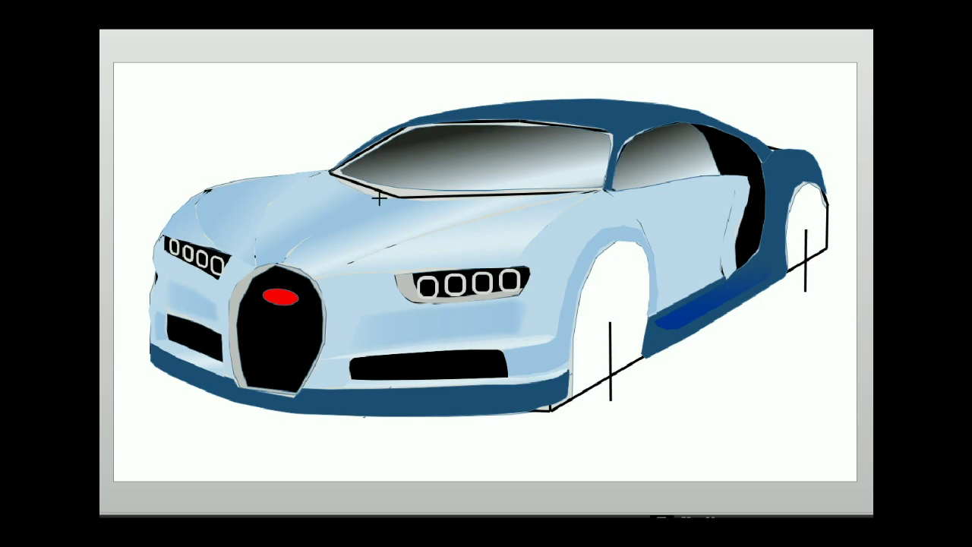
# Send the windshield shape to the back.
pyautogui.click(600, 185)
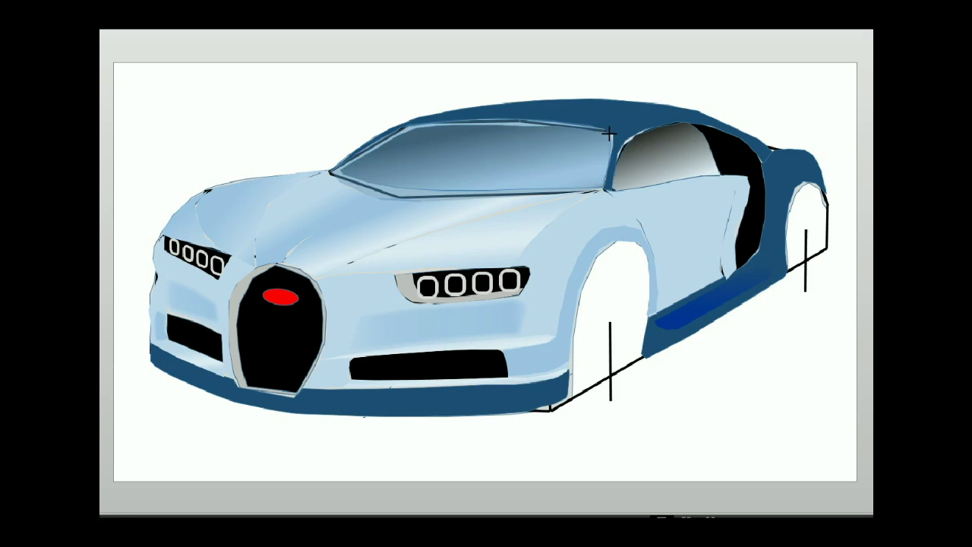
pyautogui.press('v')
pyautogui.rightClick(463, 157)
pyautogui.moveTo(489, 285)
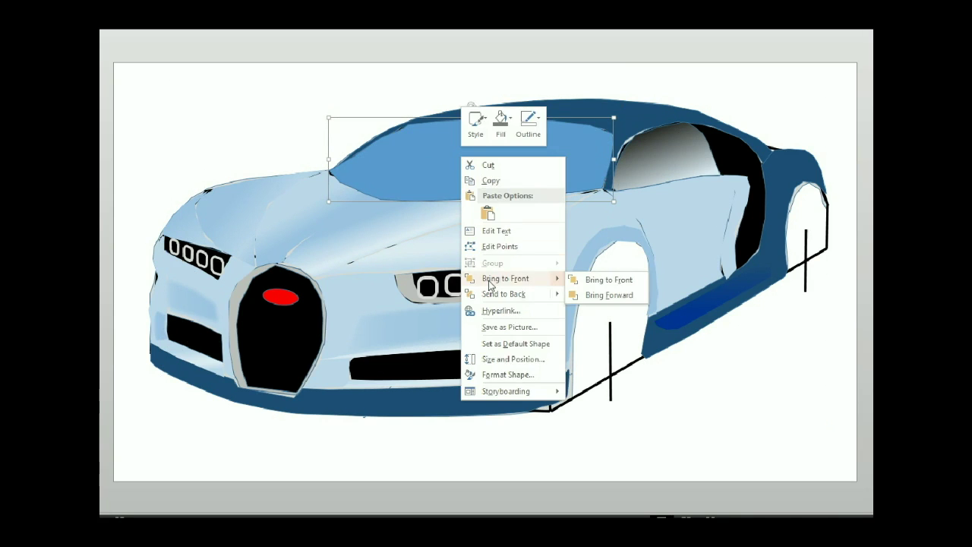
pyautogui.rightClick(488, 150)
pyautogui.click(494, 152)
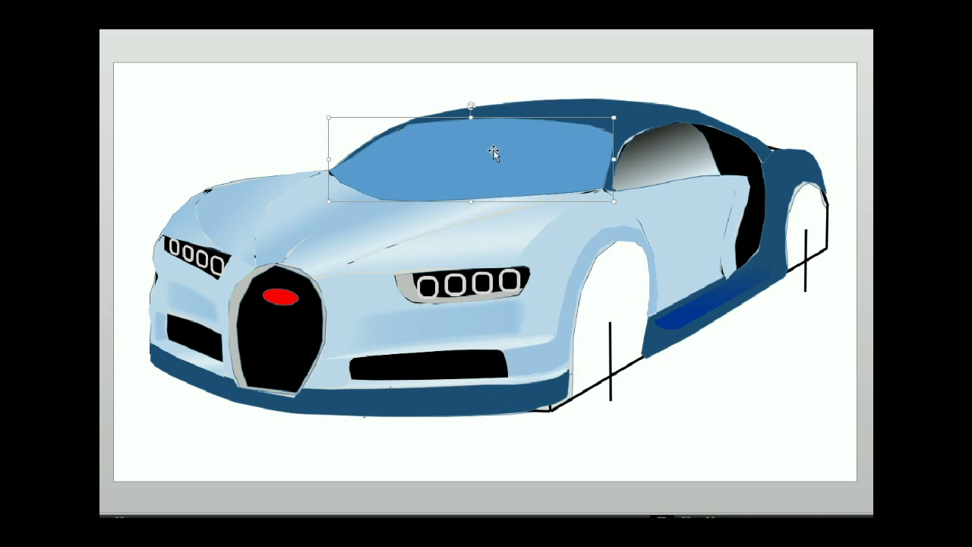
pyautogui.rightClick(494, 152)
pyautogui.moveTo(553, 291)
pyautogui.click(640, 290)
# Bring the body shape forward one layer and send the grey trim behind the windshield frame.
pyautogui.click(392, 191)
pyautogui.rightClick(394, 191)
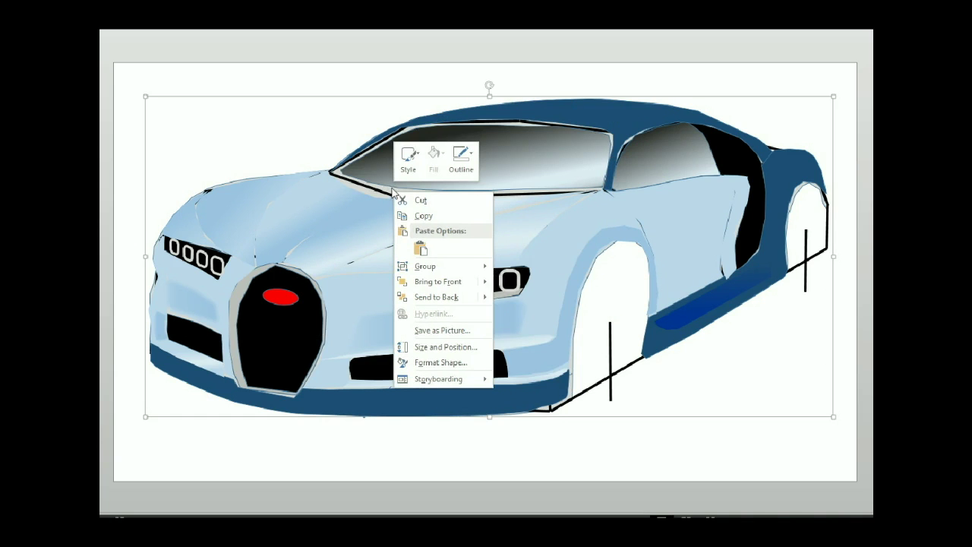
pyautogui.moveTo(471, 282)
pyautogui.click(544, 298)
pyautogui.click(238, 98)
pyautogui.click(312, 97)
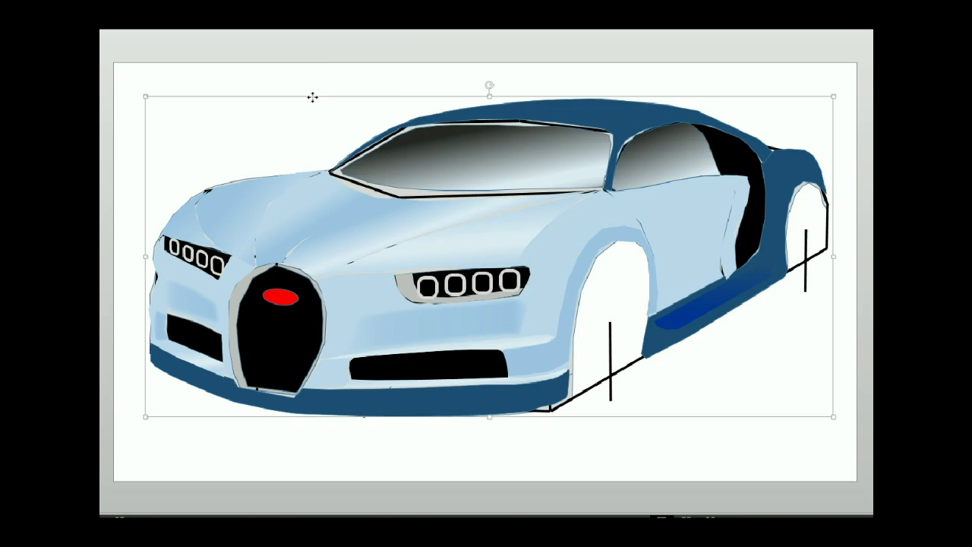
pyautogui.rightClick(314, 97)
pyautogui.click(357, 203)
pyautogui.rightClick(377, 195)
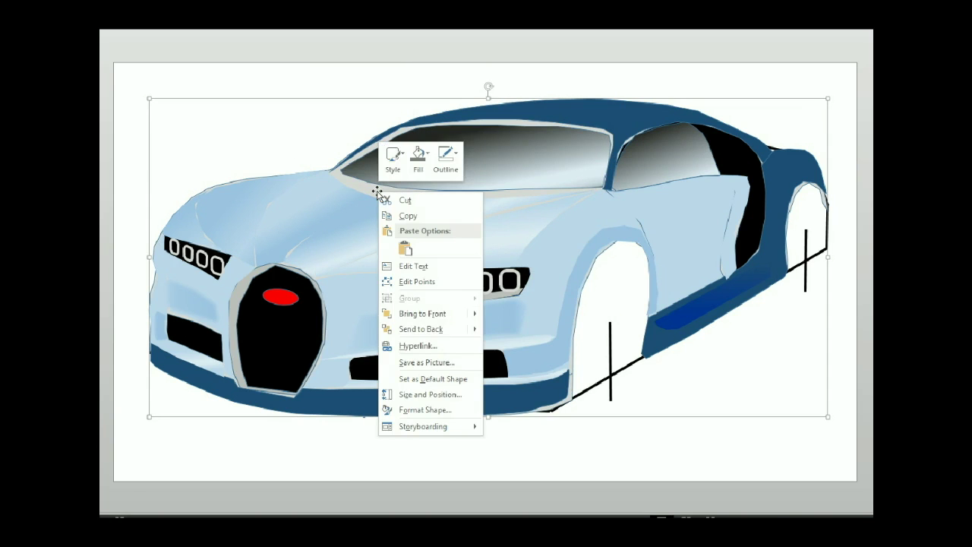
pyautogui.moveTo(413, 327)
pyautogui.click(517, 331)
pyautogui.click(371, 192)
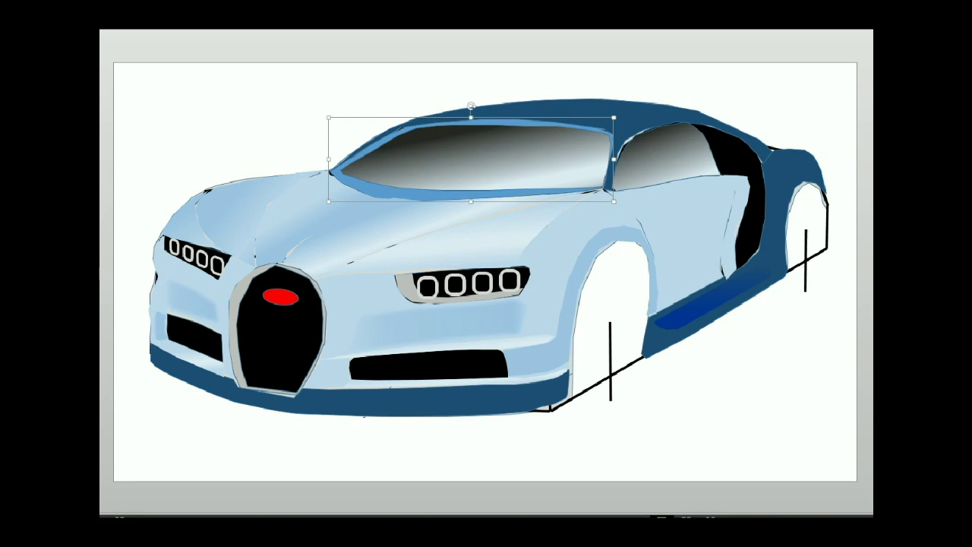
# Give the windshield a black outline and nudge points on the hood crease and windshield edge.
pyautogui.click(366, 35)
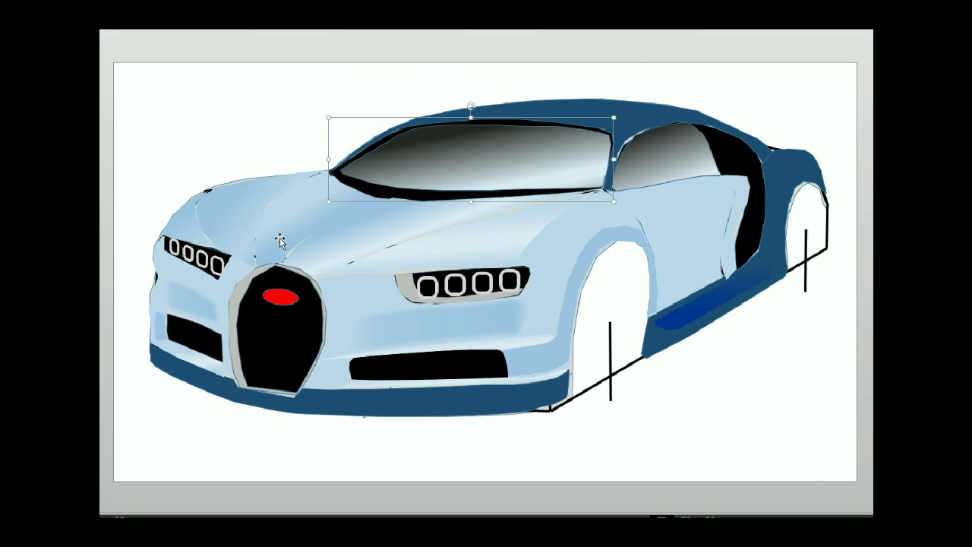
pyautogui.click(360, 196)
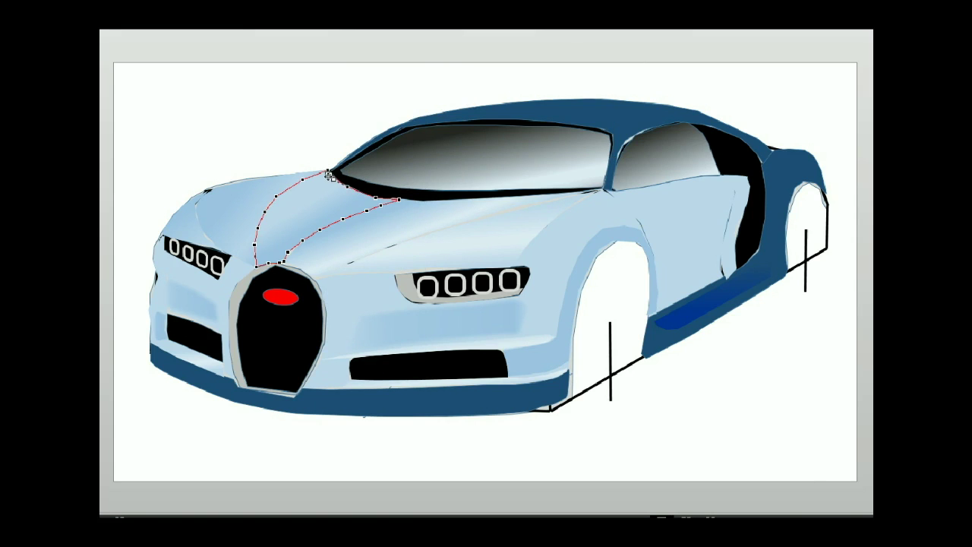
pyautogui.click(348, 192)
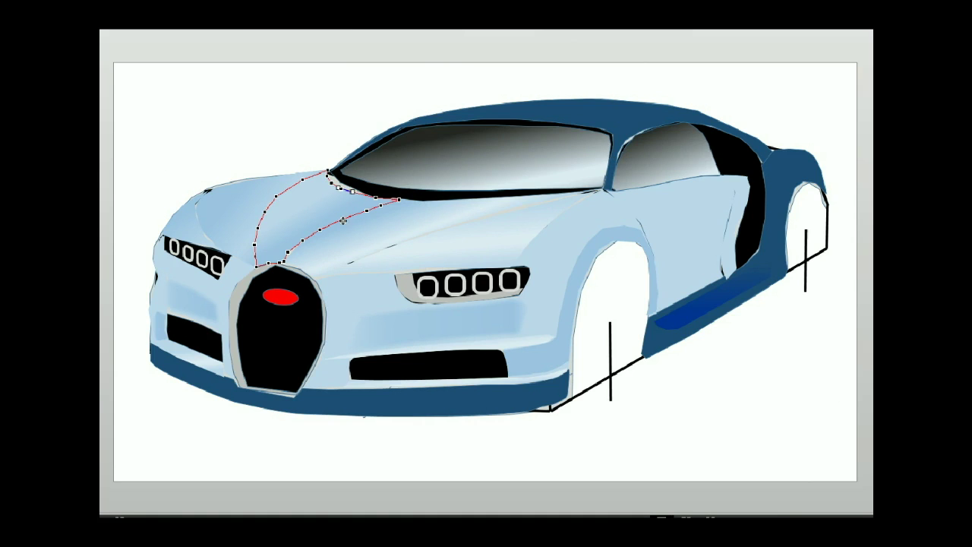
pyautogui.click(376, 197)
pyautogui.click(412, 198)
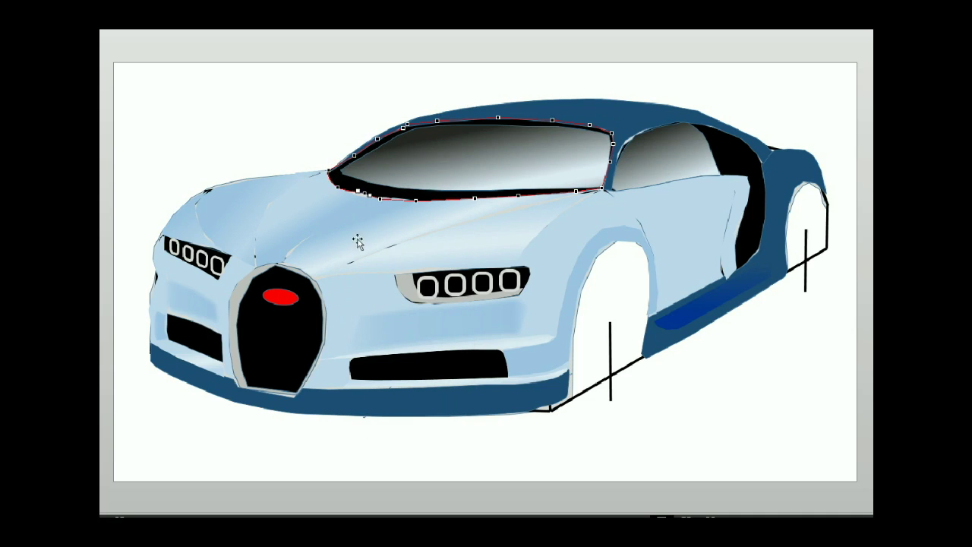
pyautogui.click(379, 198)
pyautogui.click(382, 198)
# Change point types along the windshield's lower-left and lower edge to meet the hood crease.
pyautogui.click(306, 231)
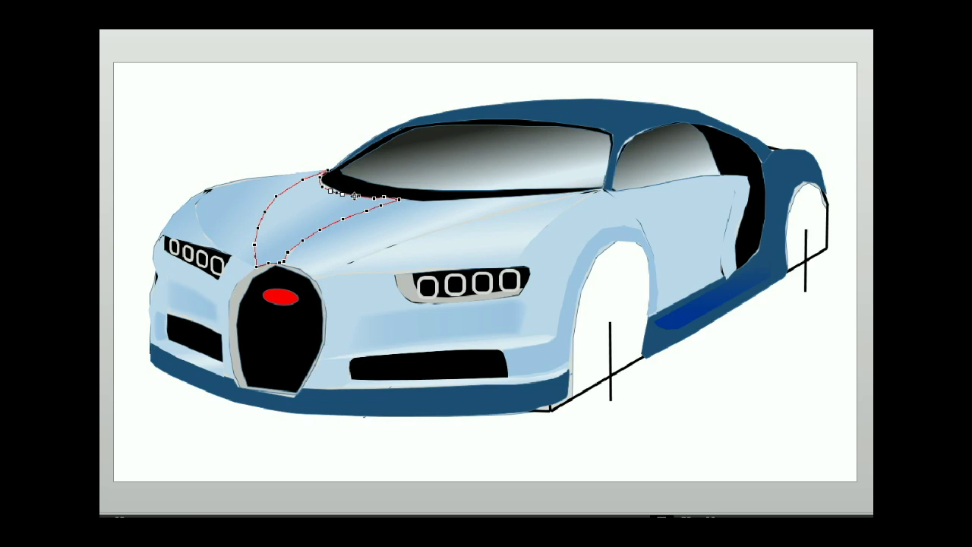
pyautogui.rightClick(354, 196)
pyautogui.click(382, 282)
pyautogui.click(339, 212)
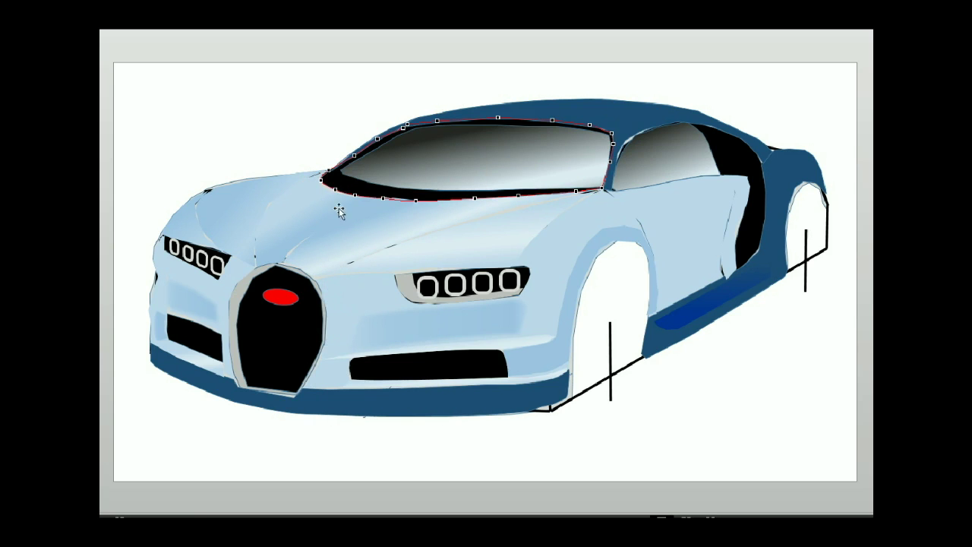
pyautogui.rightClick(352, 191)
pyautogui.click(366, 242)
pyautogui.rightClick(383, 196)
pyautogui.click(414, 277)
pyautogui.click(381, 199)
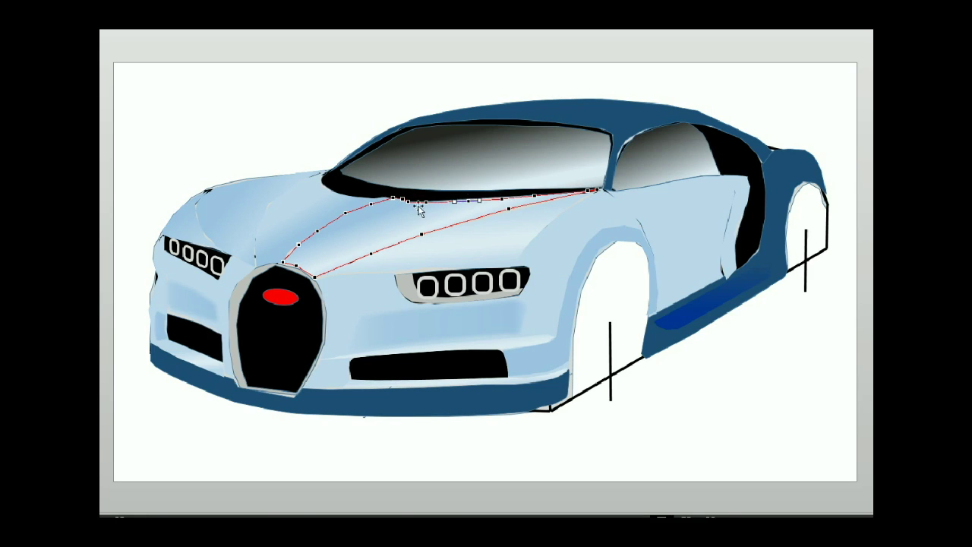
pyautogui.click(409, 196)
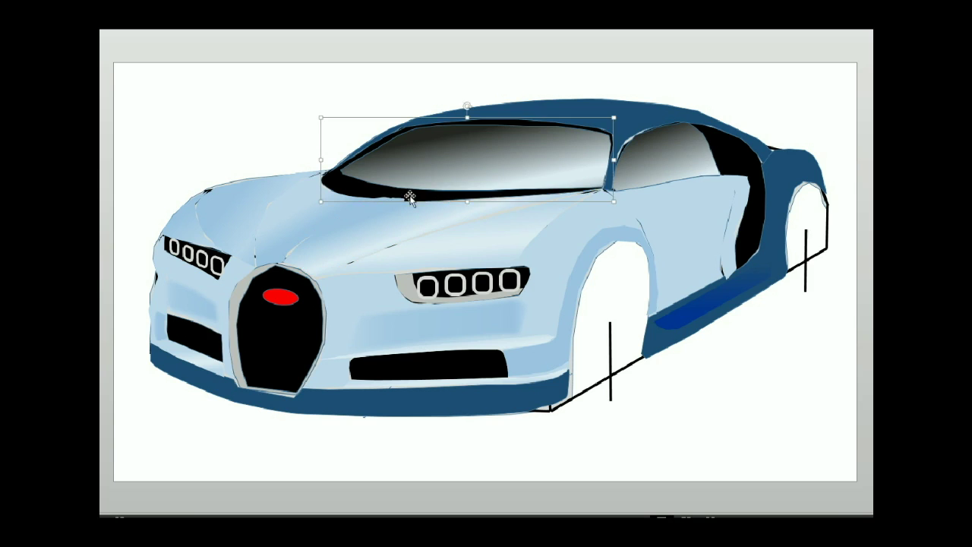
# Reshape the bonnet crease's upper end, pulling its points left toward the windshield.
pyautogui.click(401, 210)
pyautogui.scroll(3, 311, 204)
pyautogui.doubleClick(311, 177)
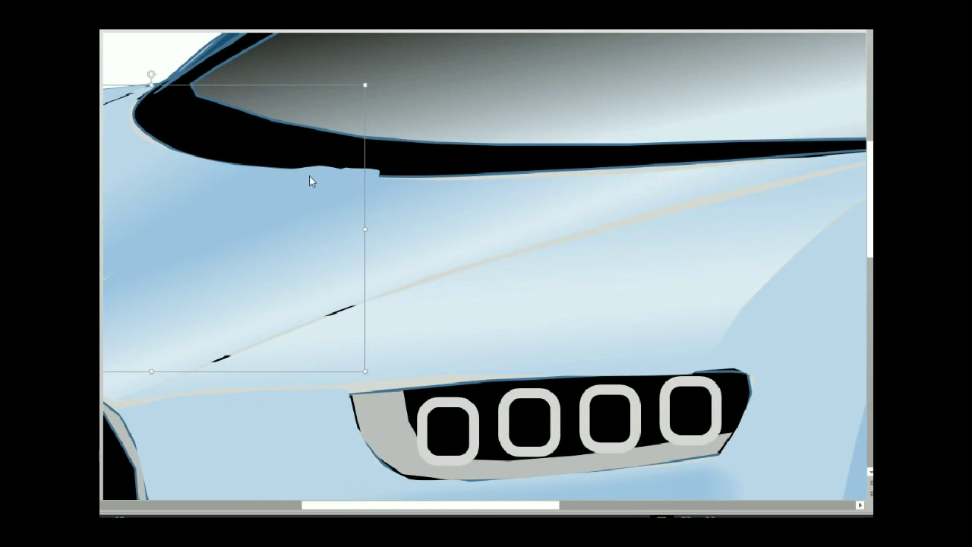
pyautogui.moveTo(365, 173); pyautogui.dragTo(350, 167)
pyautogui.click(267, 204)
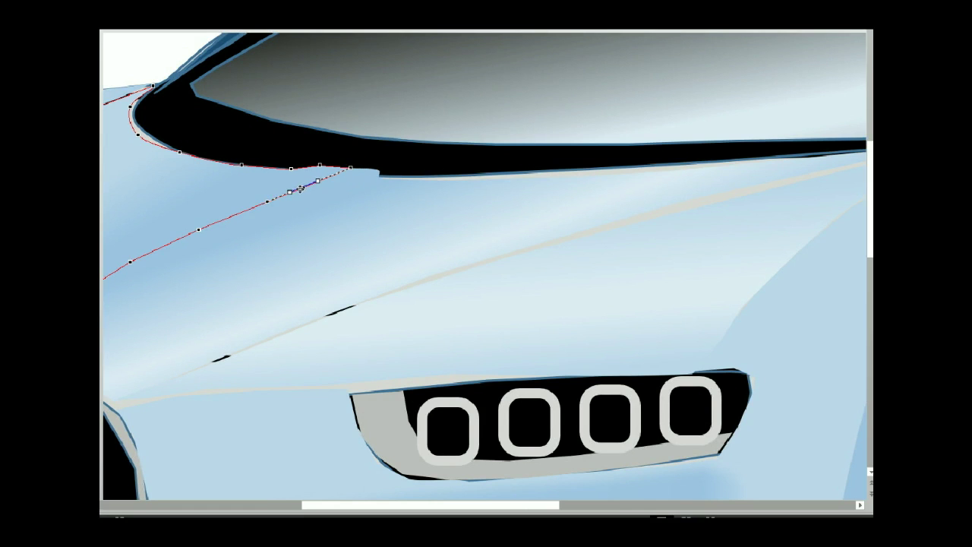
pyautogui.moveTo(267, 204); pyautogui.dragTo(257, 205)
pyautogui.click(301, 187)
pyautogui.click(302, 167)
pyautogui.click(341, 231)
pyautogui.click(368, 196)
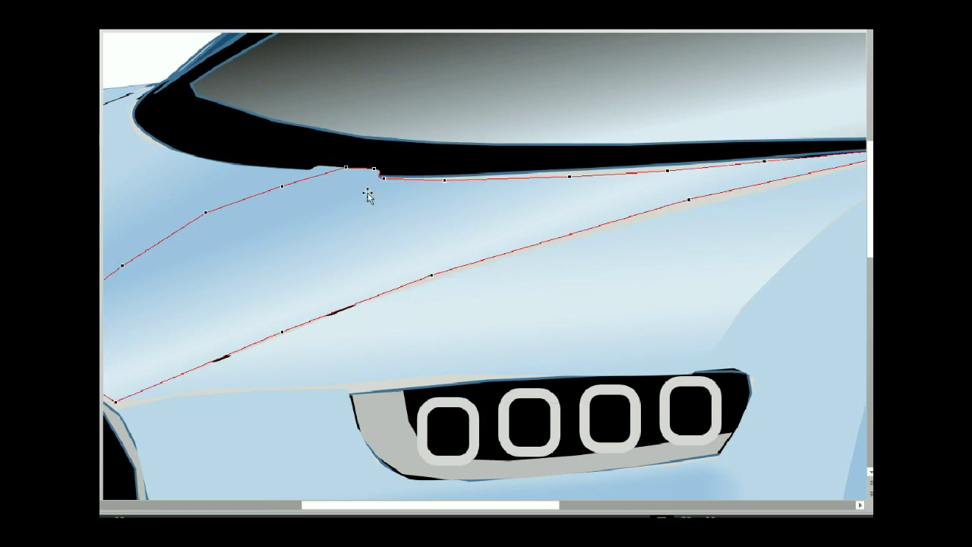
pyautogui.moveTo(380, 184); pyautogui.dragTo(366, 174)
# Change a crease point's curve type and add a new point along the crease.
pyautogui.rightClick(458, 179)
pyautogui.click(503, 264)
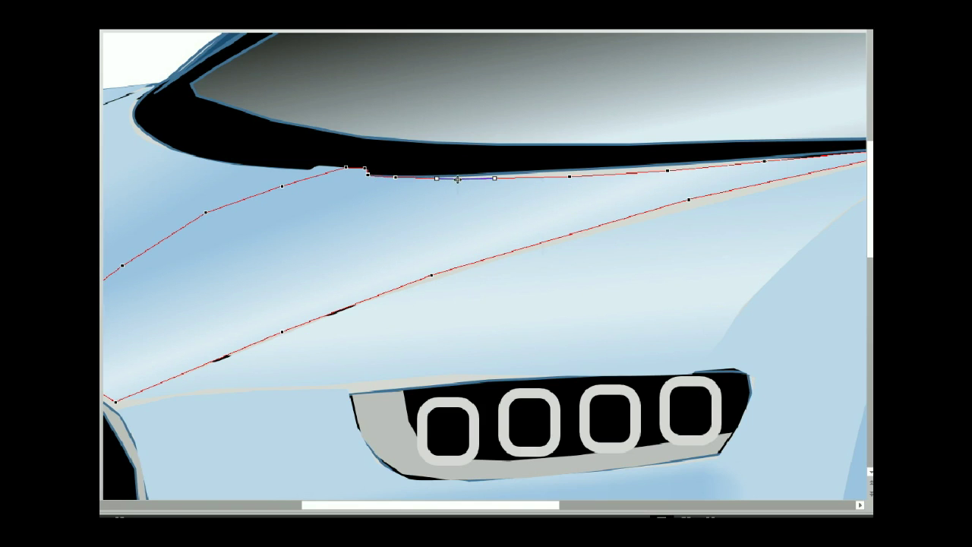
pyautogui.hotkey('shift', 'Tab')
pyautogui.rightClick(216, 211)
pyautogui.click(209, 224)
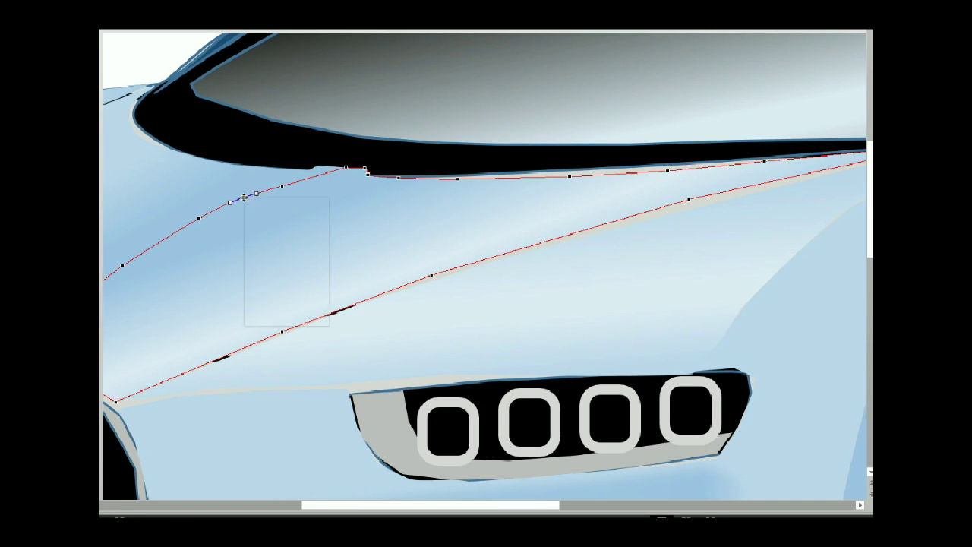
pyautogui.hscroll(-2, 241, 197)
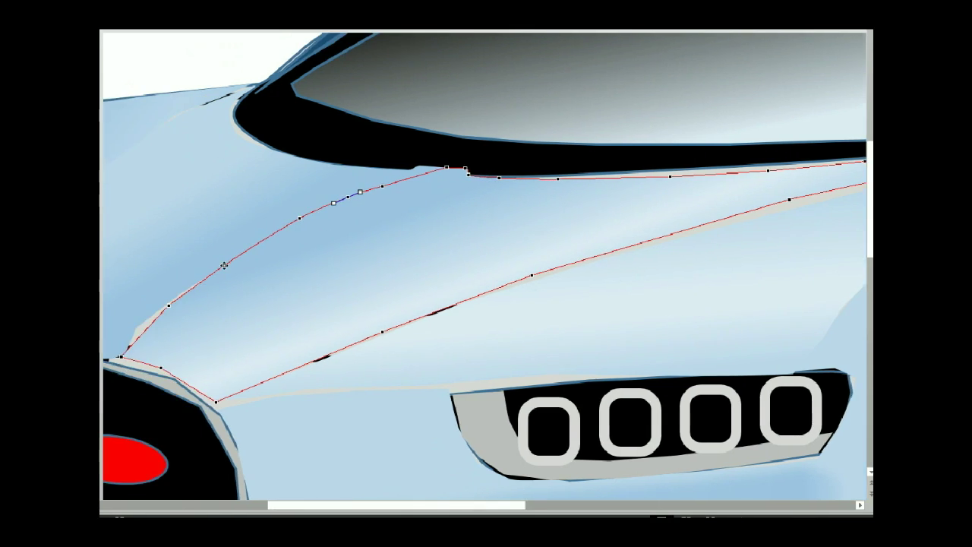
pyautogui.moveTo(330, 202); pyautogui.dragTo(293, 237)
# Convert the crease's bottom nodes and bend its curve into the top of the grille.
pyautogui.click(168, 305)
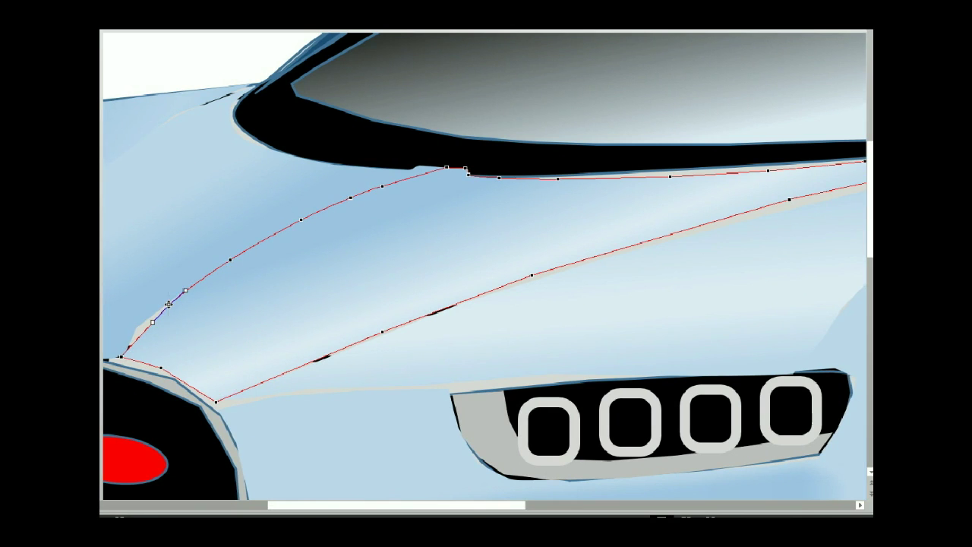
pyautogui.hscroll(-2, 450, 389)
pyautogui.rightClick(429, 357)
pyautogui.click(466, 427)
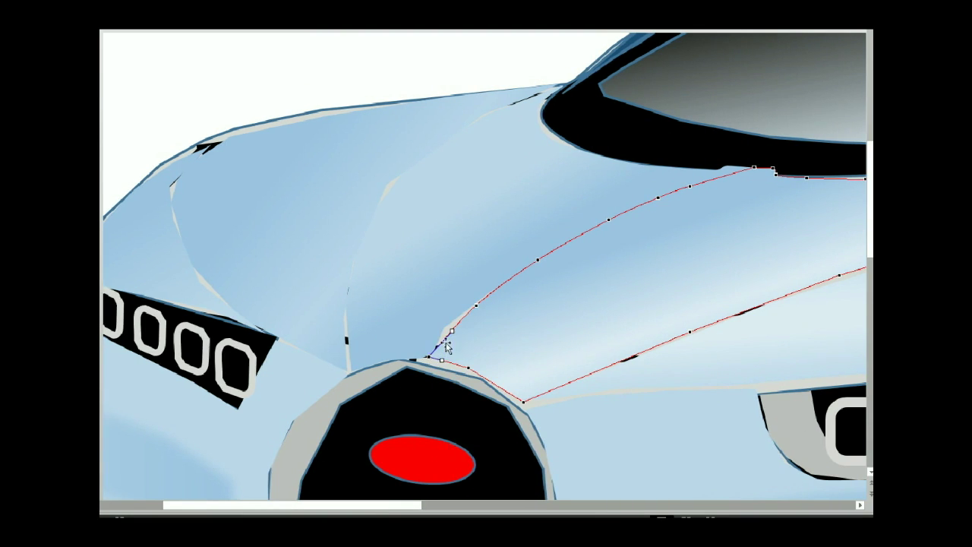
pyautogui.moveTo(433, 343); pyautogui.dragTo(445, 326)
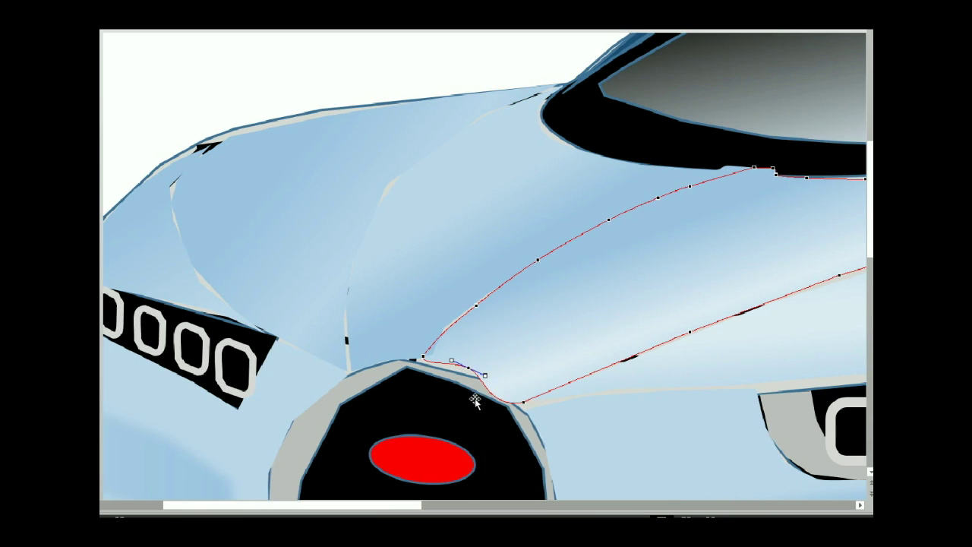
pyautogui.rightClick(523, 400)
pyautogui.click(558, 379)
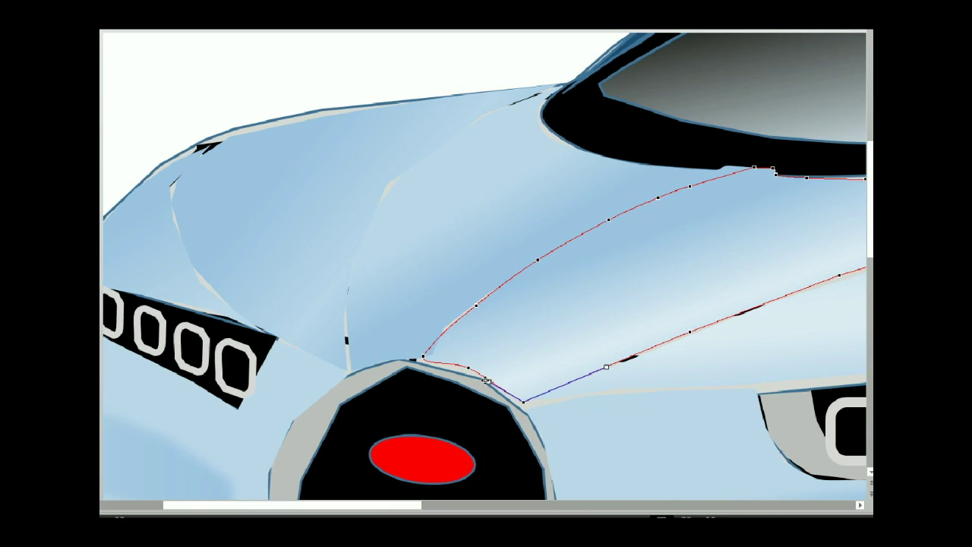
pyautogui.rightClick(423, 356)
pyautogui.click(437, 361)
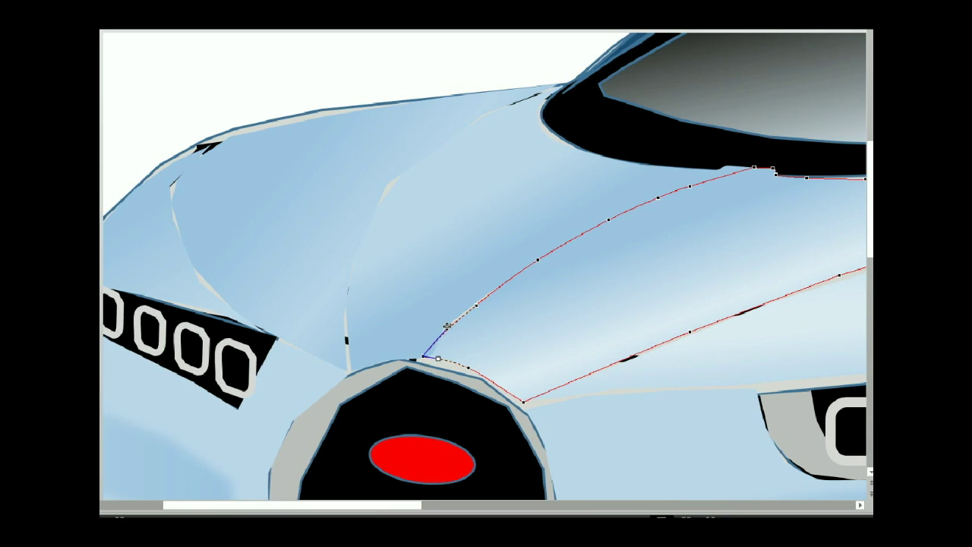
pyautogui.hotkey('shift', 'F4')
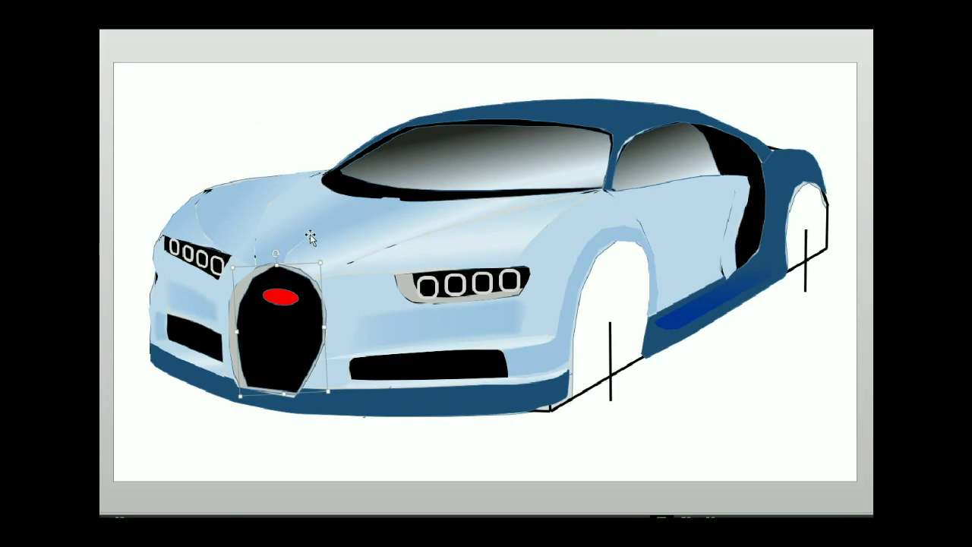
# Add points near the windshield's left tip and upper-left edge, removing an extra one.
pyautogui.click(410, 158)
pyautogui.hotkey('shift', 'F2')
pyautogui.rightClick(486, 256)
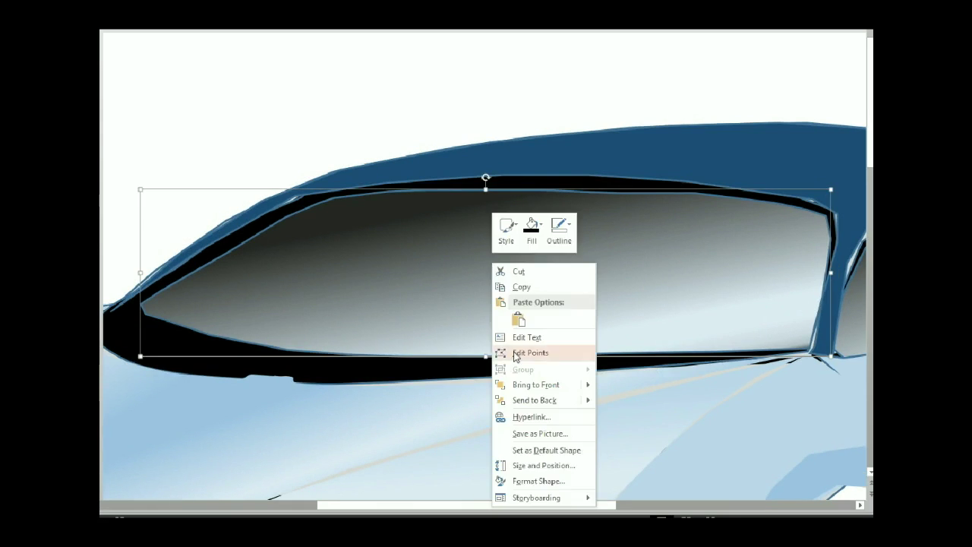
pyautogui.click(517, 349)
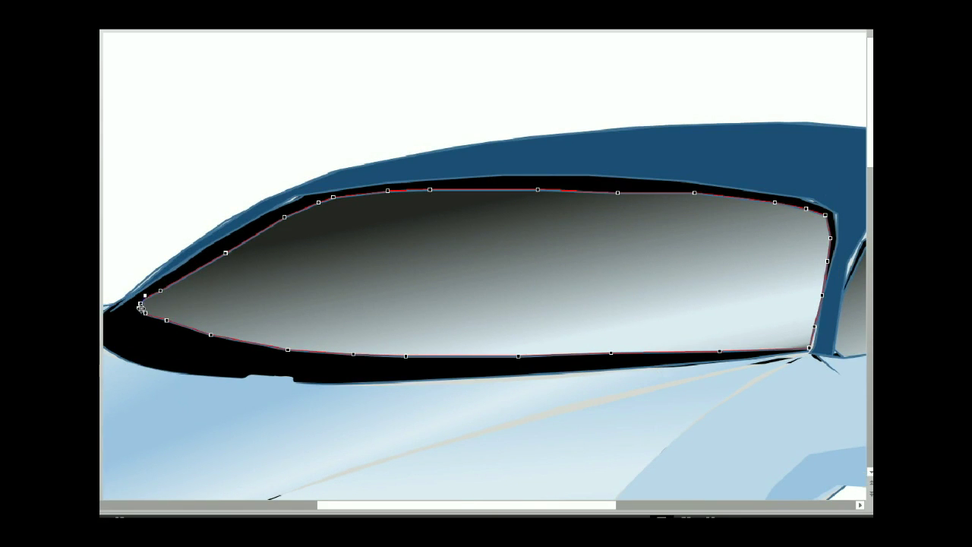
pyautogui.rightClick(162, 287)
pyautogui.click(205, 376)
pyautogui.rightClick(225, 264)
pyautogui.click(235, 281)
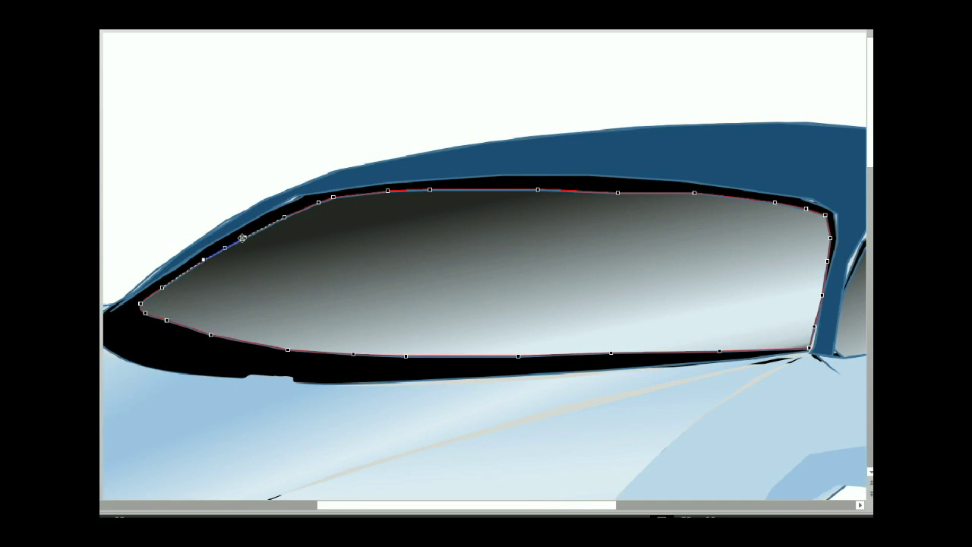
pyautogui.rightClick(268, 228)
pyautogui.click(320, 218)
pyautogui.rightClick(319, 199)
pyautogui.click(346, 220)
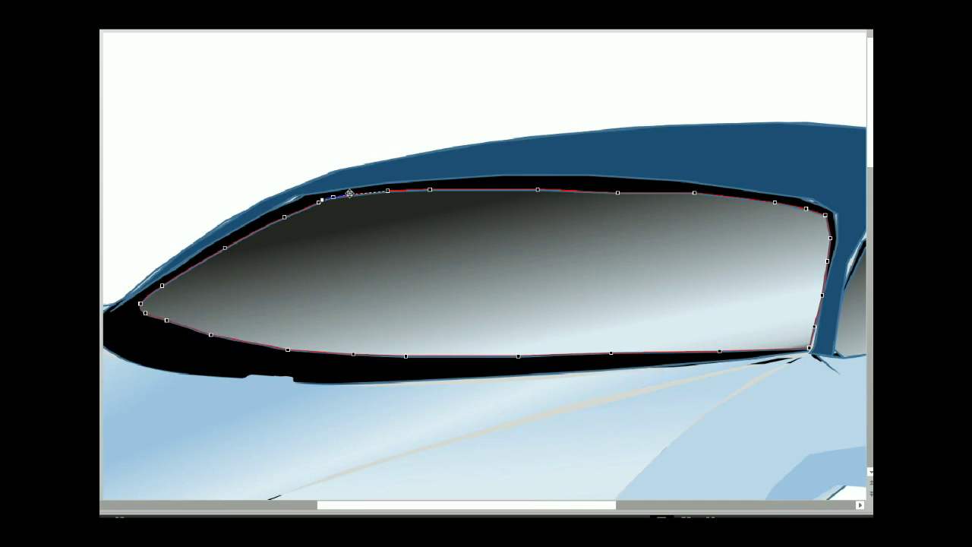
# Add a point on the windshield's top edge and convert its top nodes to straight points.
pyautogui.rightClick(389, 190)
pyautogui.click(401, 200)
pyautogui.rightClick(456, 187)
pyautogui.click(482, 258)
pyautogui.rightClick(538, 187)
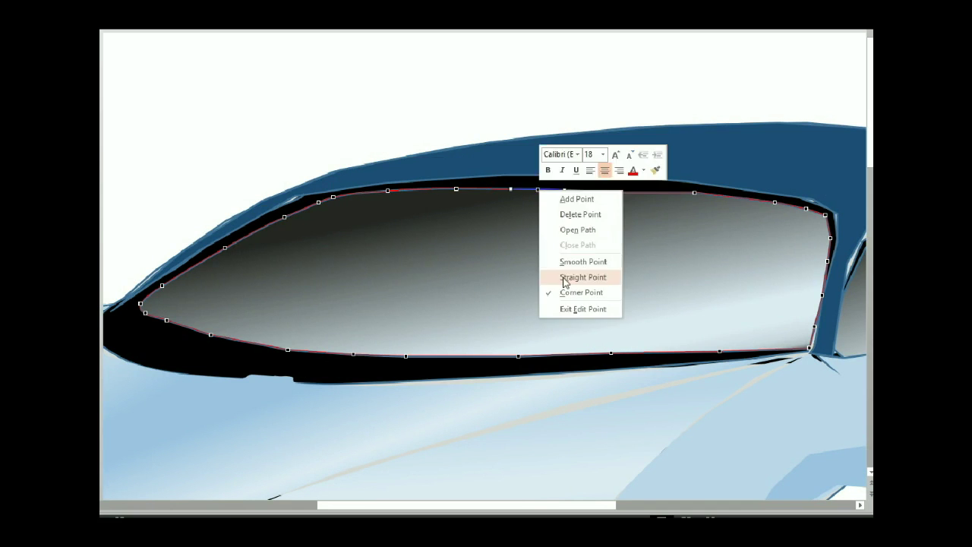
pyautogui.click(565, 278)
pyautogui.click(457, 187)
pyautogui.rightClick(617, 192)
pyautogui.click(642, 278)
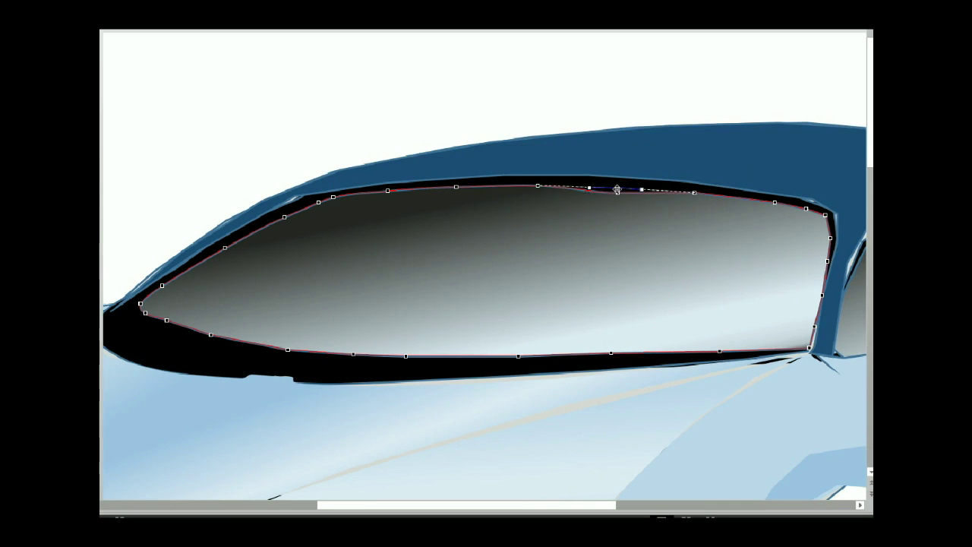
pyautogui.rightClick(694, 192)
pyautogui.click(720, 278)
# Make the nodes around the windshield's top-right corner straight points.
pyautogui.rightClick(746, 199)
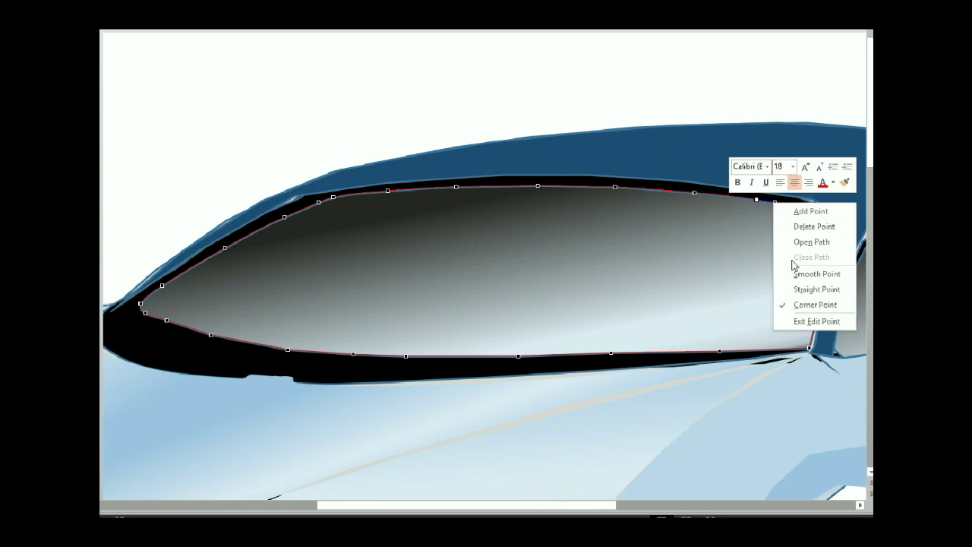
pyautogui.click(794, 273)
pyautogui.rightClick(710, 203)
pyautogui.click(759, 288)
pyautogui.rightClick(813, 210)
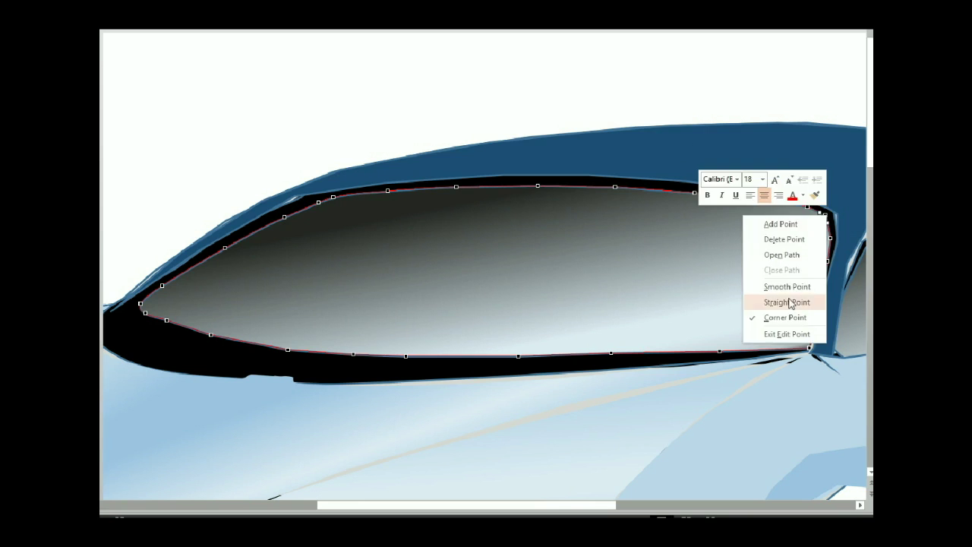
pyautogui.click(777, 302)
pyautogui.rightClick(830, 237)
pyautogui.click(775, 327)
# Convert the windshield's right-edge nodes, making the lower-right node a corner point.
pyautogui.rightClick(831, 221)
pyautogui.click(775, 311)
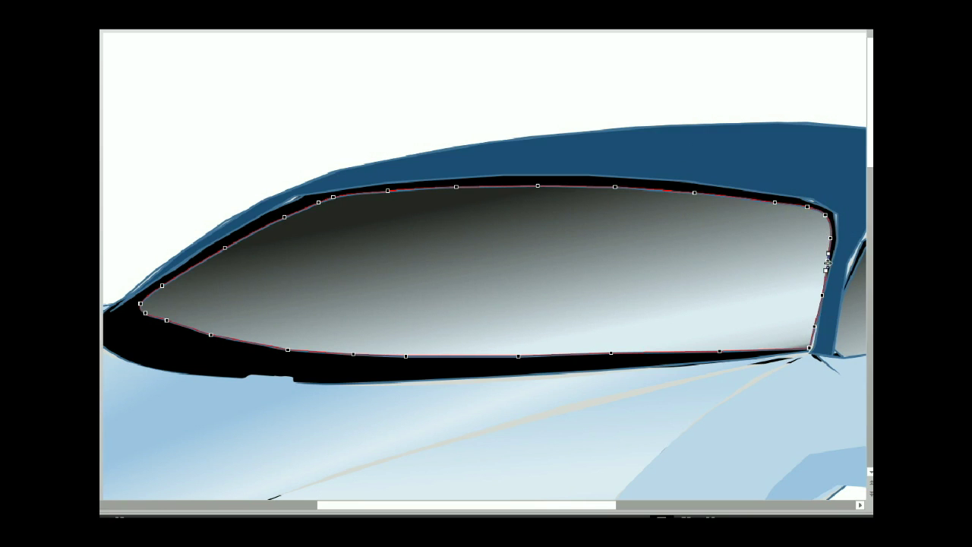
pyautogui.rightClick(824, 249)
pyautogui.click(770, 339)
pyautogui.rightClick(824, 247)
pyautogui.click(770, 337)
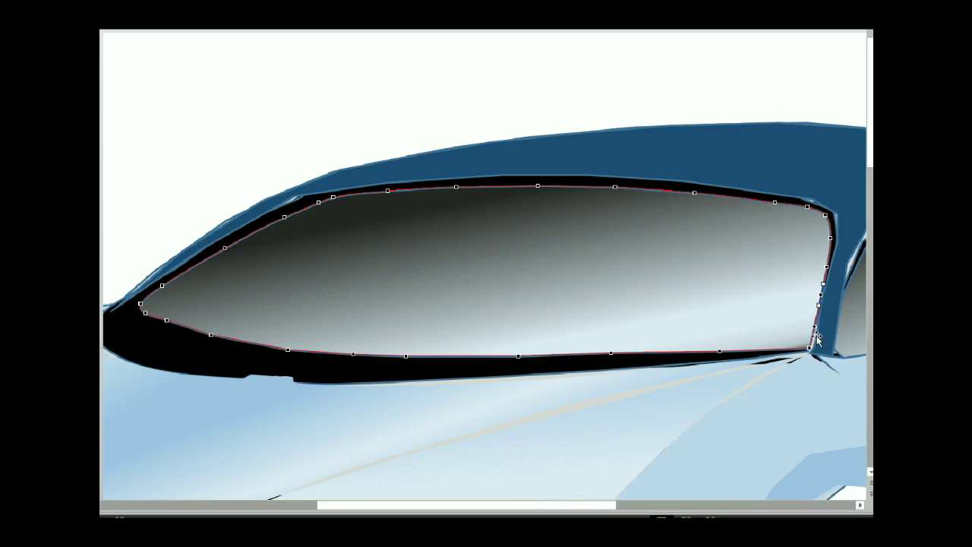
pyautogui.rightClick(823, 281)
pyautogui.click(768, 370)
pyautogui.rightClick(815, 304)
pyautogui.click(760, 394)
pyautogui.rightClick(810, 347)
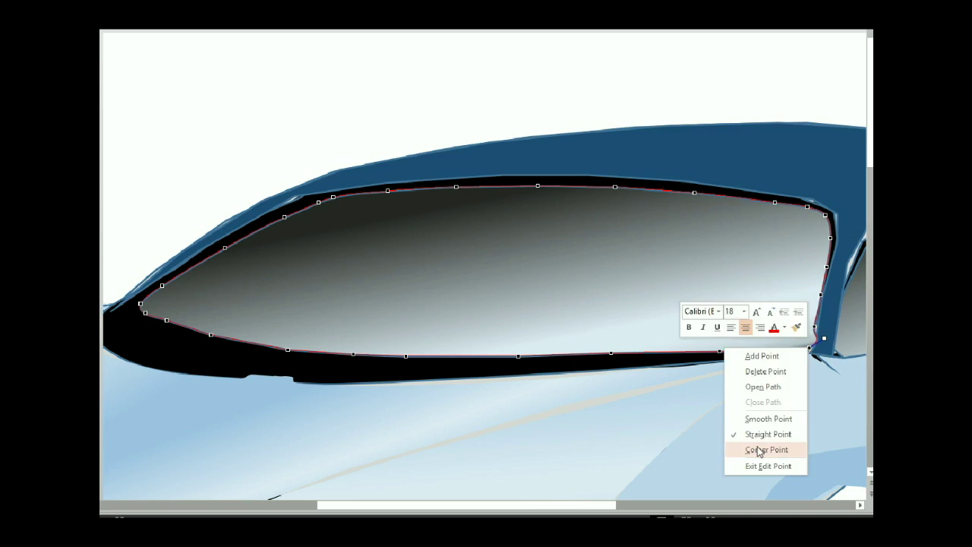
pyautogui.click(760, 447)
pyautogui.click(813, 327)
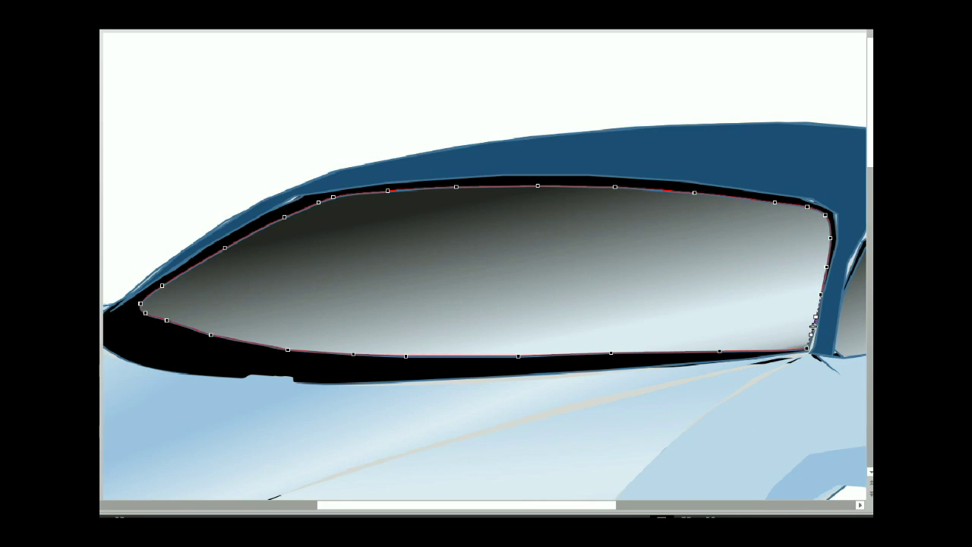
# Pull the left tip to sharpen the lower-left curve and change the bottom-edge node types.
pyautogui.click(138, 303)
pyautogui.moveTo(129, 307); pyautogui.dragTo(146, 320)
pyautogui.click(124, 333)
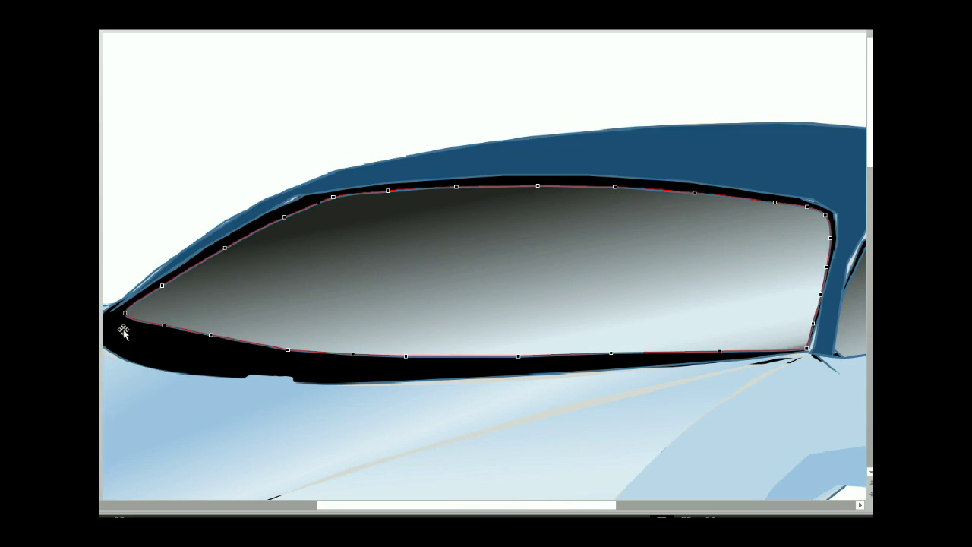
pyautogui.rightClick(165, 327)
pyautogui.click(212, 414)
pyautogui.rightClick(210, 334)
pyautogui.click(217, 406)
pyautogui.rightClick(288, 342)
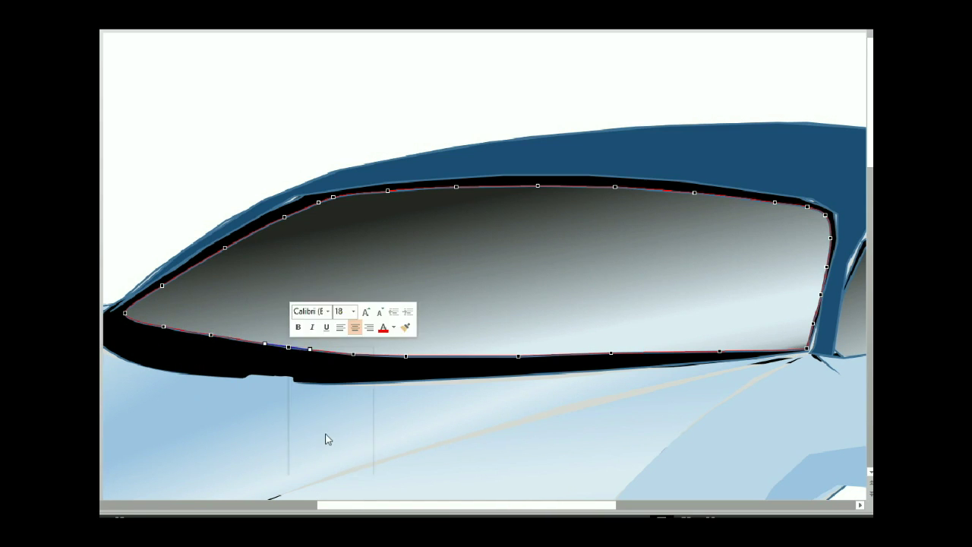
pyautogui.click(354, 355)
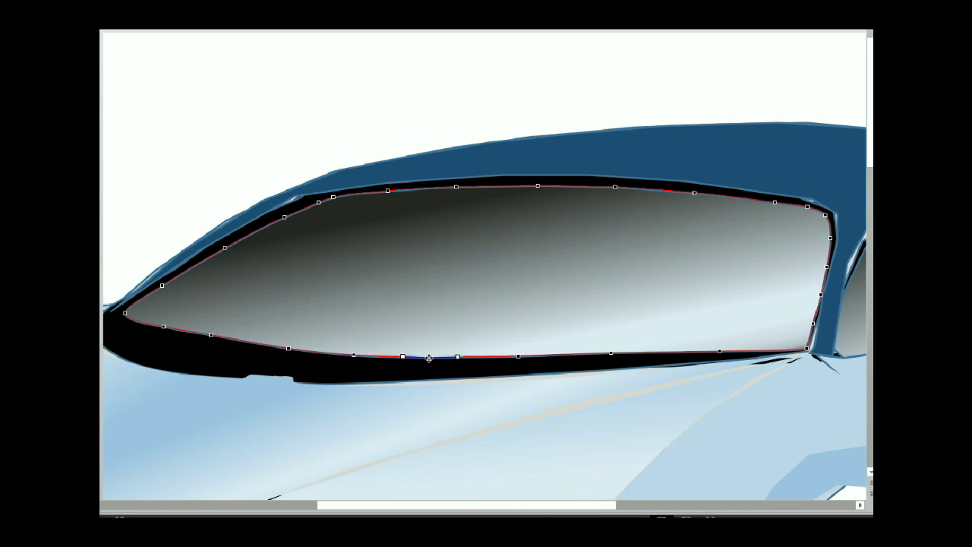
pyautogui.rightClick(428, 356)
pyautogui.click(463, 403)
# Re-enter point editing and fine-tune the top, upper-right corner and bottom-edge nodes.
pyautogui.rightClick(521, 357)
pyautogui.click(532, 476)
pyautogui.rightClick(521, 354)
pyautogui.click(524, 139)
pyautogui.moveTo(449, 265); pyautogui.dragTo(417, 269)
pyautogui.click(480, 298)
pyautogui.click(388, 189)
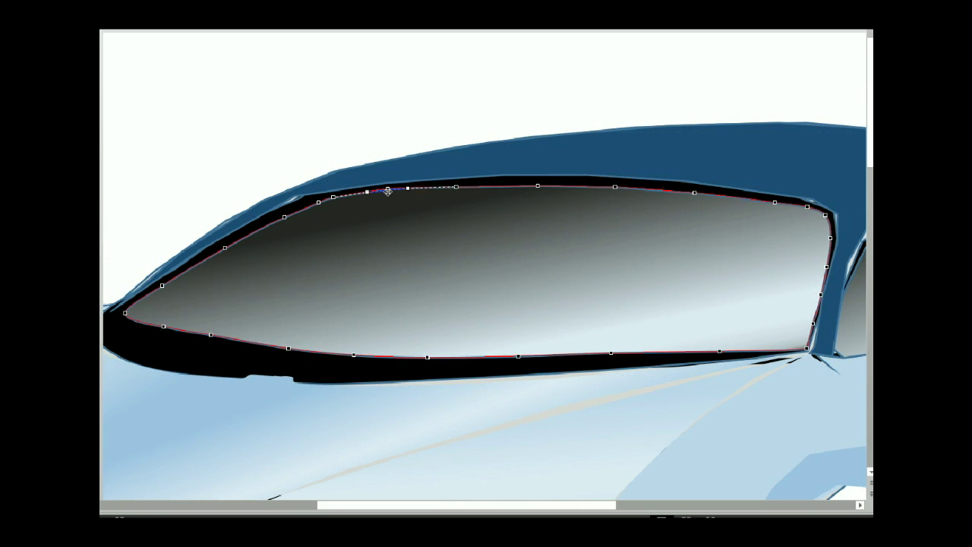
pyautogui.click(772, 201)
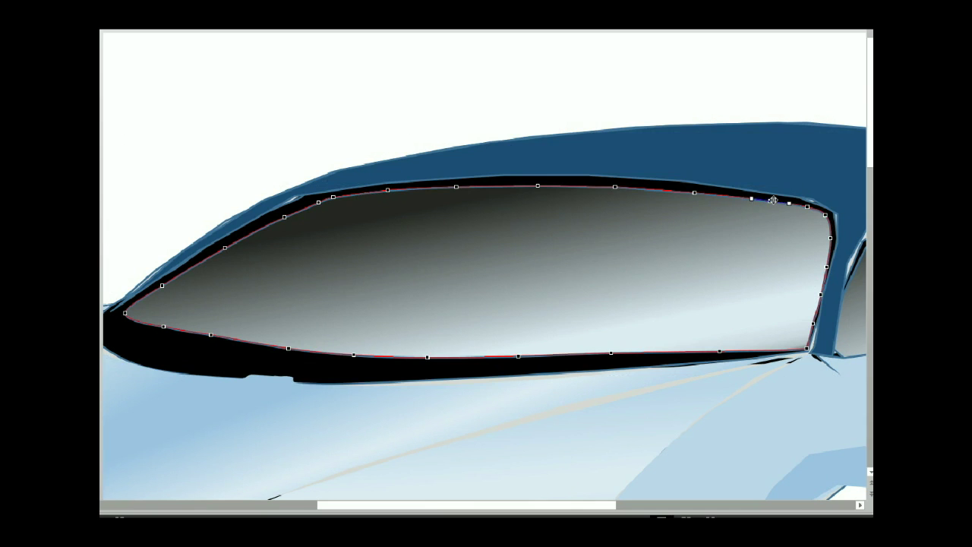
pyautogui.click(805, 206)
pyautogui.click(215, 336)
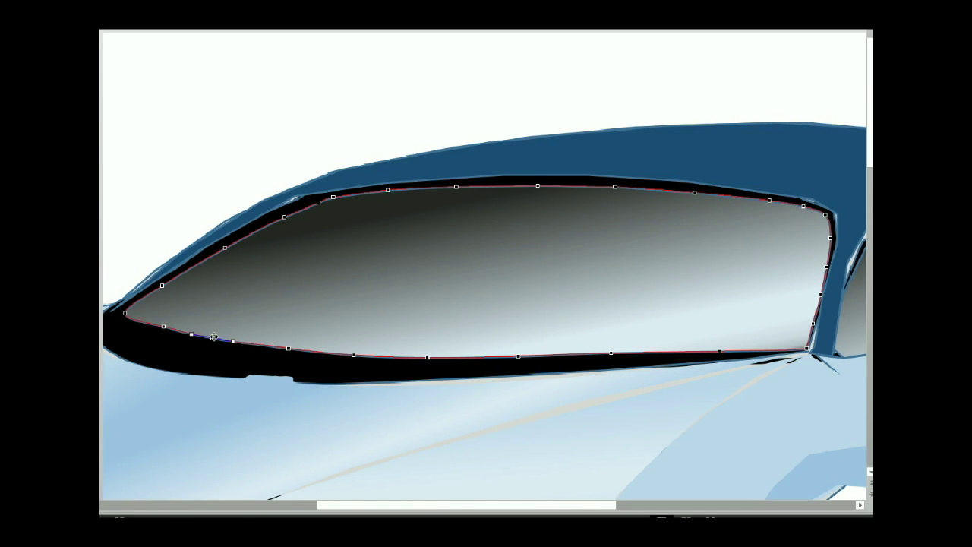
pyautogui.click(610, 352)
pyautogui.click(804, 346)
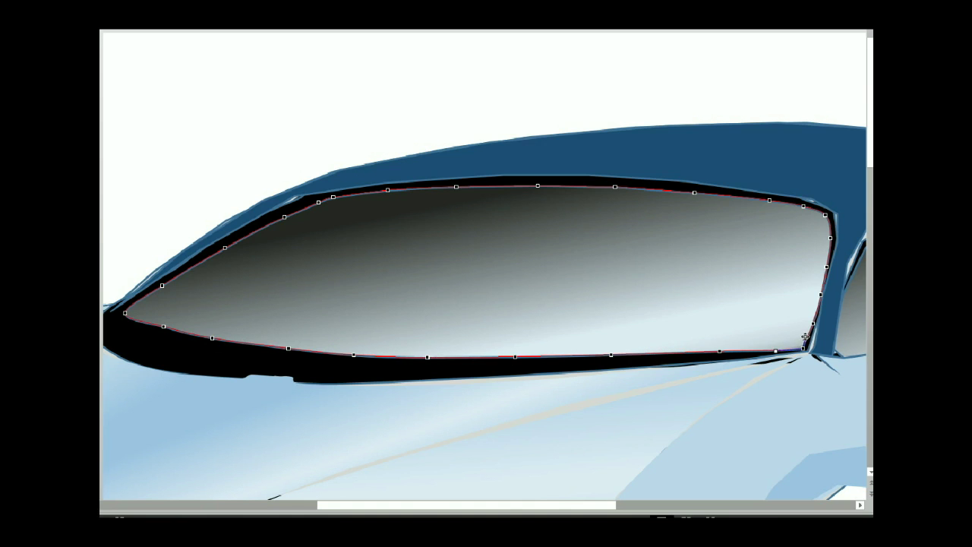
# Change the window outline's left node type and finish editing the windshield shape.
pyautogui.rightClick(163, 326)
pyautogui.click(190, 412)
pyautogui.rightClick(277, 379)
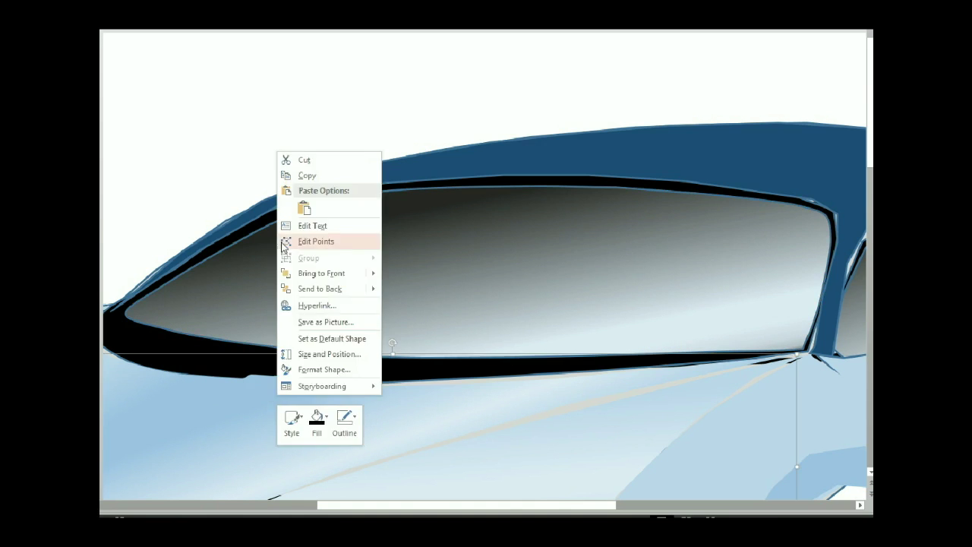
pyautogui.click(289, 240)
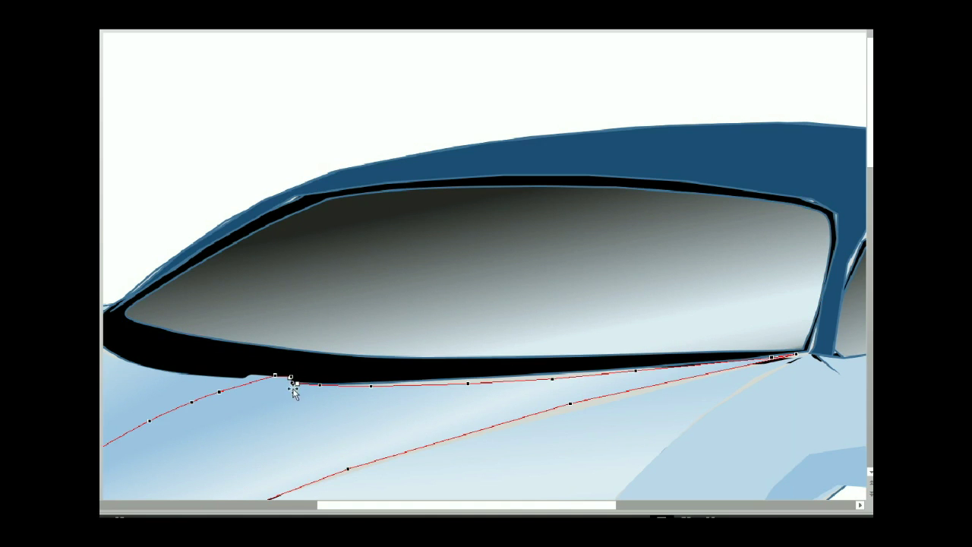
pyautogui.click(299, 282)
pyautogui.click(250, 134)
pyautogui.scroll(-3, 612, 423)
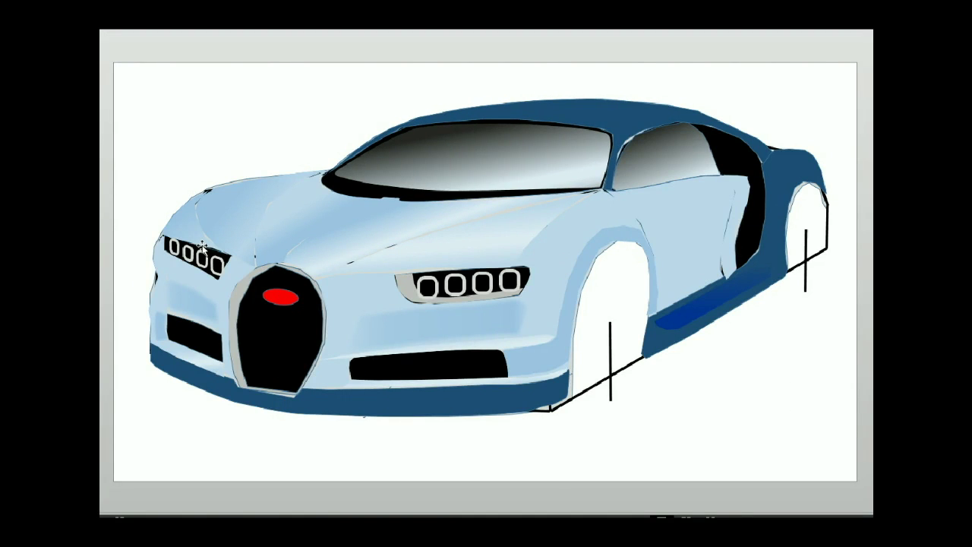
# On the light-blue side panel, make an edge vertex a straight point and nudge it.
pyautogui.click(704, 205)
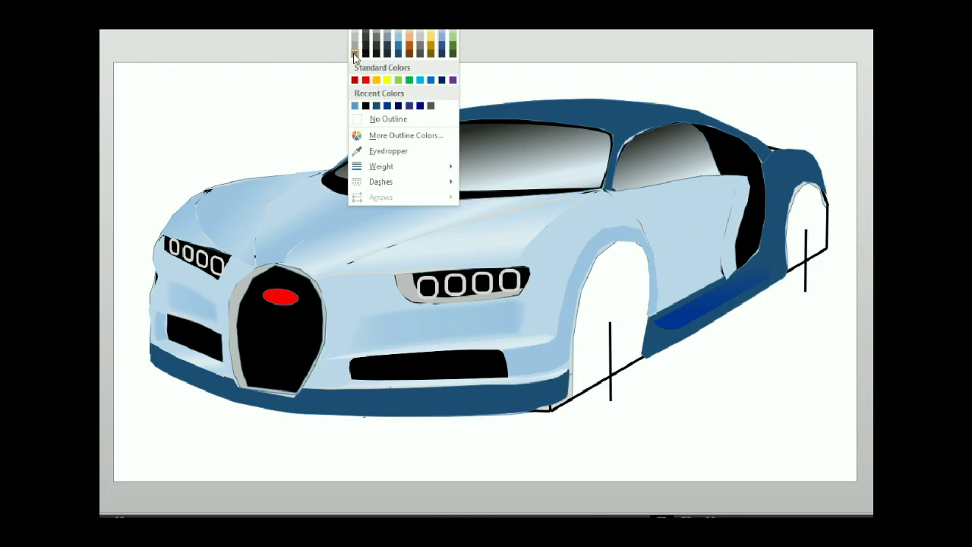
pyautogui.click(357, 55)
pyautogui.scroll(3, 552, 387)
pyautogui.rightClick(486, 167)
pyautogui.click(516, 258)
pyautogui.rightClick(373, 174)
pyautogui.rightClick(409, 213)
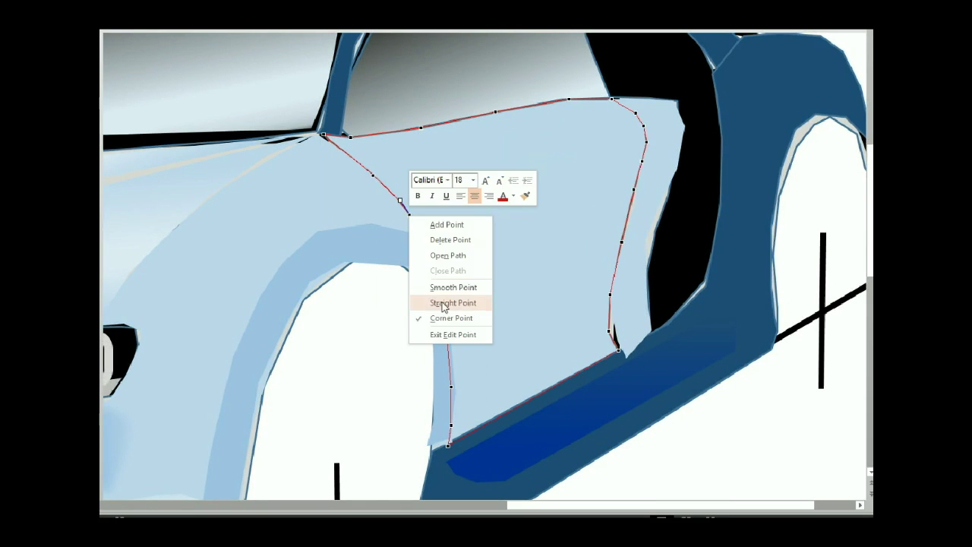
pyautogui.rightClick(430, 263)
pyautogui.click(459, 350)
pyautogui.moveTo(431, 262); pyautogui.dragTo(433, 258)
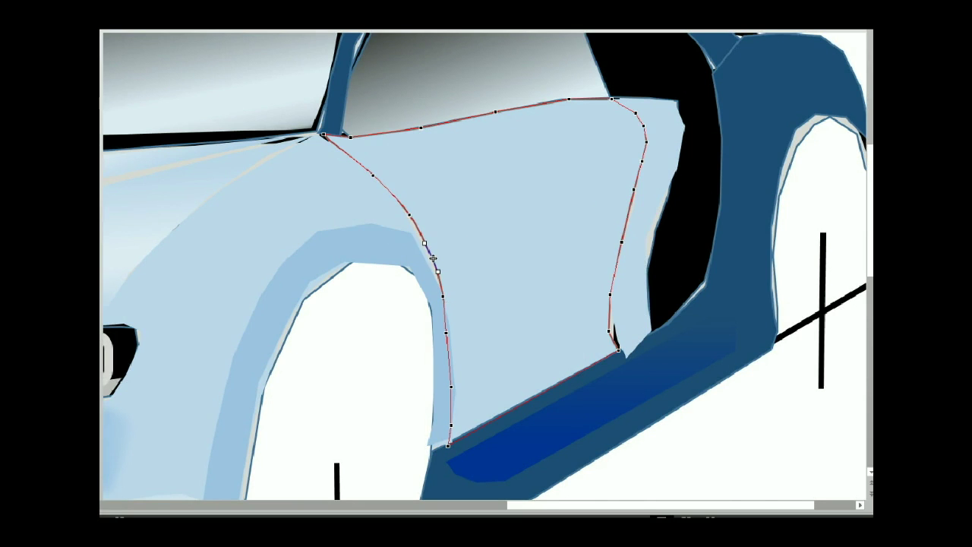
# Convert the side panel's left-edge vertices and pull its lower-left edge upward.
pyautogui.rightClick(446, 334)
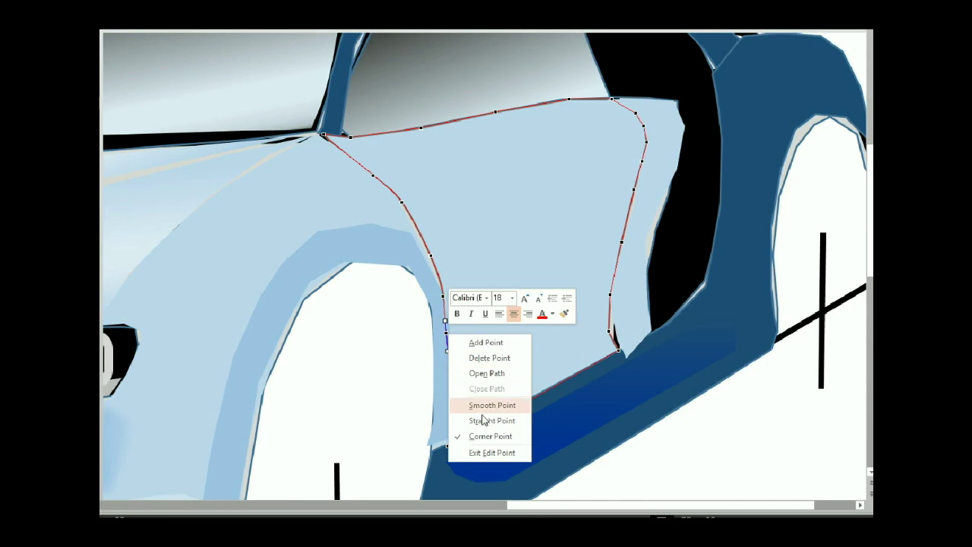
pyautogui.click(483, 420)
pyautogui.rightClick(449, 385)
pyautogui.click(486, 468)
pyautogui.rightClick(449, 425)
pyautogui.click(486, 385)
pyautogui.rightClick(449, 445)
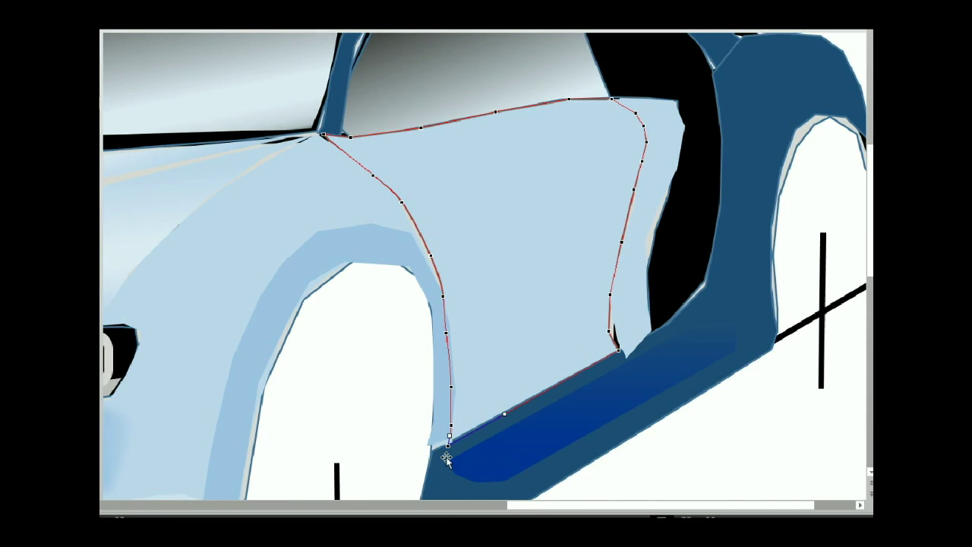
pyautogui.moveTo(446, 458); pyautogui.dragTo(448, 421)
pyautogui.click(447, 332)
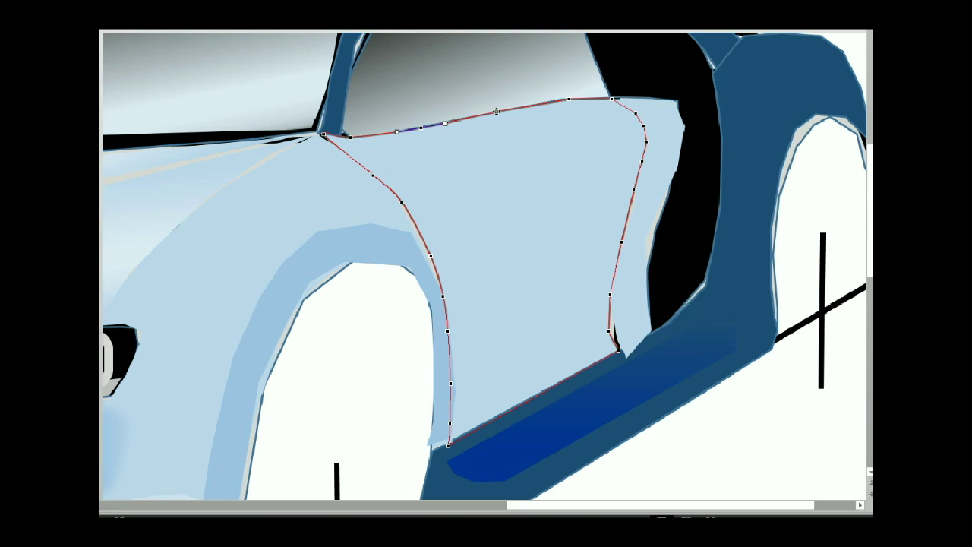
# Make the door's top-right vertex smooth and set point types down its right edge.
pyautogui.rightClick(611, 98)
pyautogui.click(605, 190)
pyautogui.rightClick(639, 131)
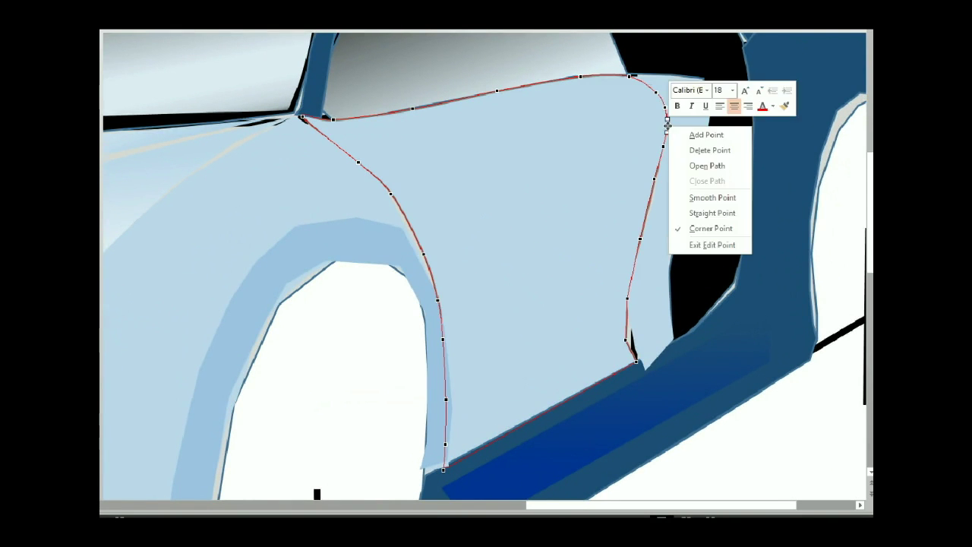
pyautogui.rightClick(663, 144)
pyautogui.rightClick(654, 178)
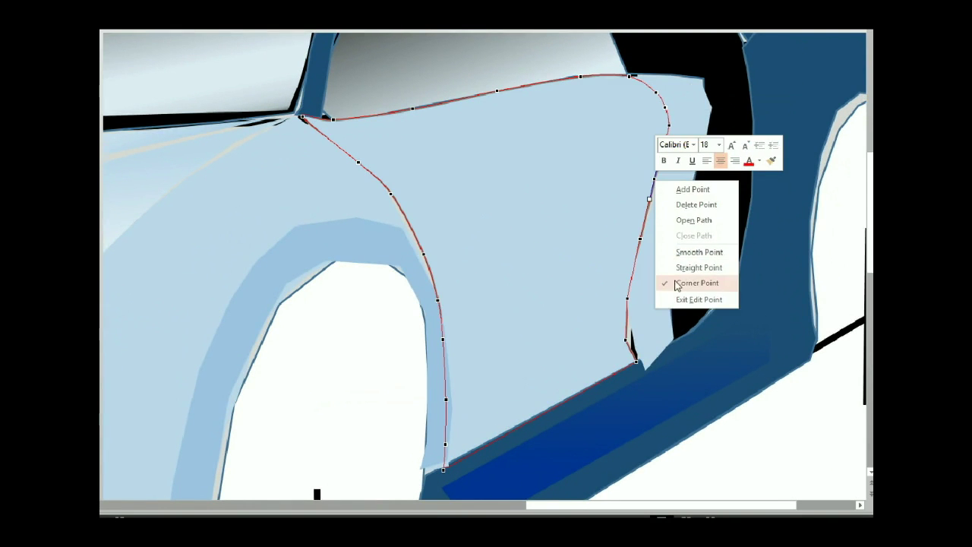
pyautogui.rightClick(640, 239)
pyautogui.rightClick(628, 298)
pyautogui.rightClick(626, 339)
pyautogui.rightClick(636, 361)
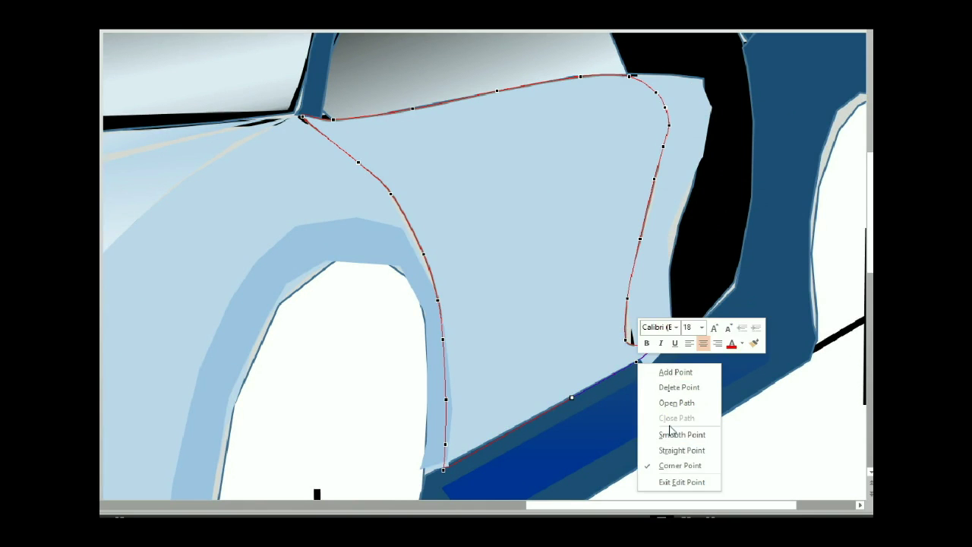
pyautogui.click(641, 419)
pyautogui.click(530, 167)
# Reshape the strip behind the door by adjusting its upper, lower-left and bottom nodes.
pyautogui.click(647, 275)
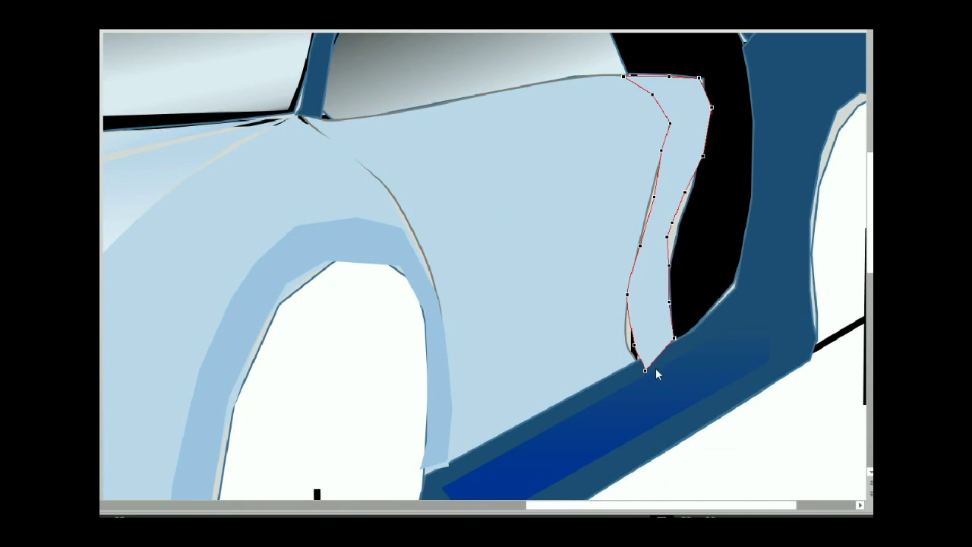
pyautogui.click(660, 150)
pyautogui.moveTo(669, 123); pyautogui.dragTo(672, 125)
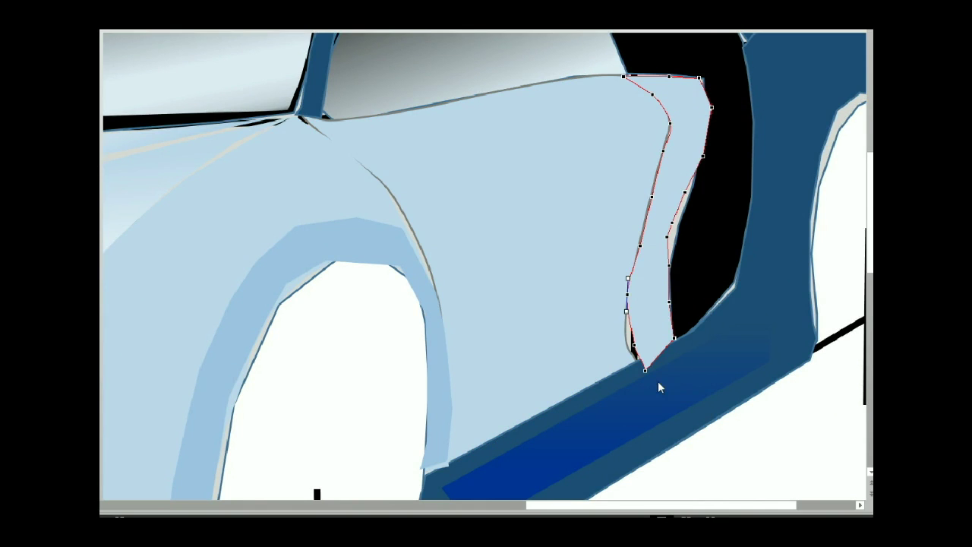
pyautogui.click(630, 325)
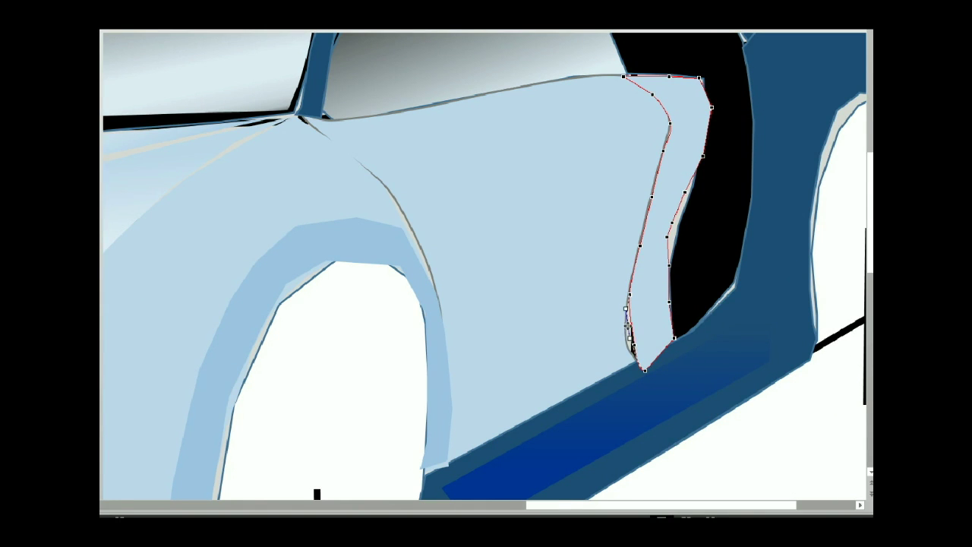
pyautogui.moveTo(630, 326); pyautogui.dragTo(626, 322)
pyautogui.rightClick(643, 371)
pyautogui.rightClick(643, 371)
pyautogui.click(678, 461)
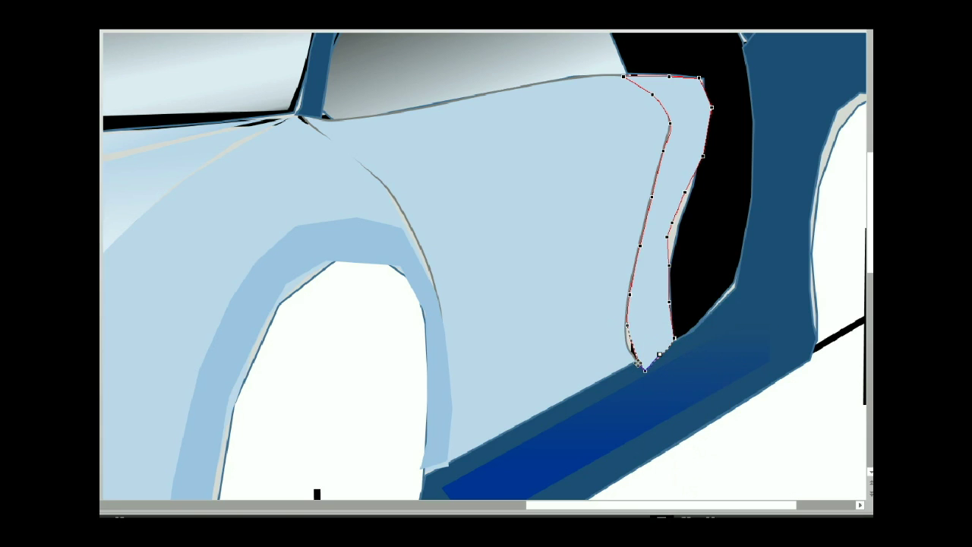
pyautogui.moveTo(643, 363); pyautogui.dragTo(642, 374)
# Change the strip's lower node to a straight point and smooth the kink on its right edge.
pyautogui.rightClick(675, 338)
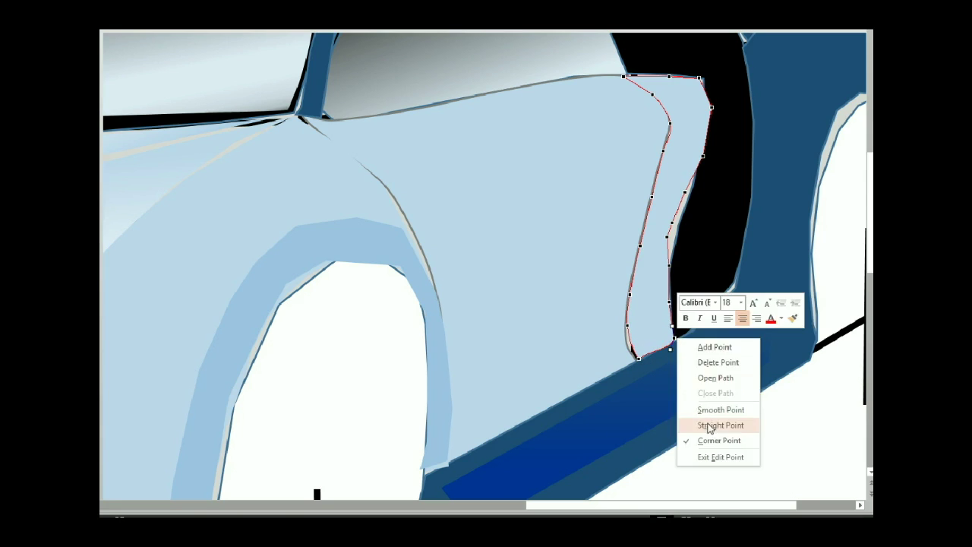
pyautogui.click(705, 423)
pyautogui.rightClick(674, 337)
pyautogui.click(707, 442)
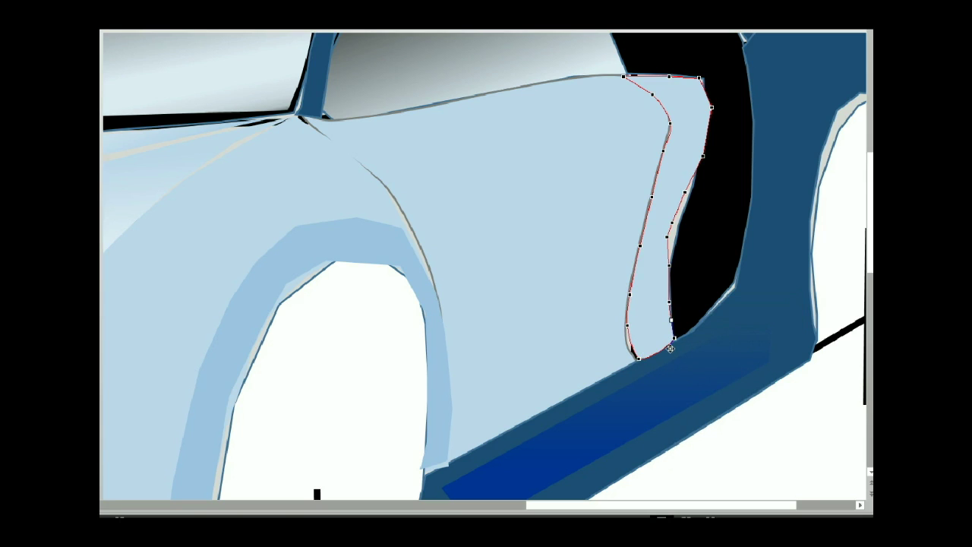
pyautogui.click(636, 356)
pyautogui.moveTo(674, 242); pyautogui.dragTo(681, 217)
# Round the strip's top by converting its upper nodes and bowing its left edge outward.
pyautogui.rightClick(669, 115)
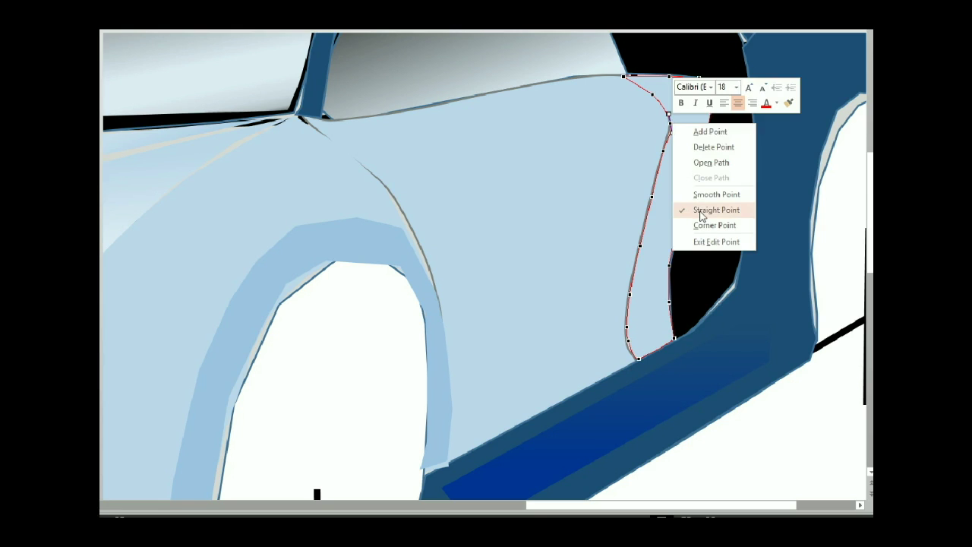
pyautogui.click(706, 214)
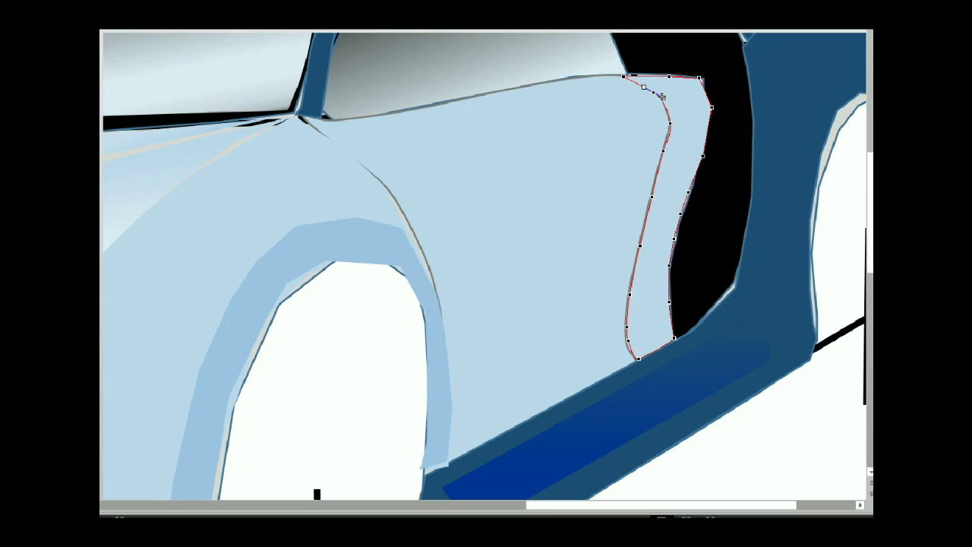
pyautogui.moveTo(661, 99); pyautogui.dragTo(663, 99)
pyautogui.rightClick(672, 118)
pyautogui.click(714, 211)
pyautogui.moveTo(664, 183); pyautogui.dragTo(651, 198)
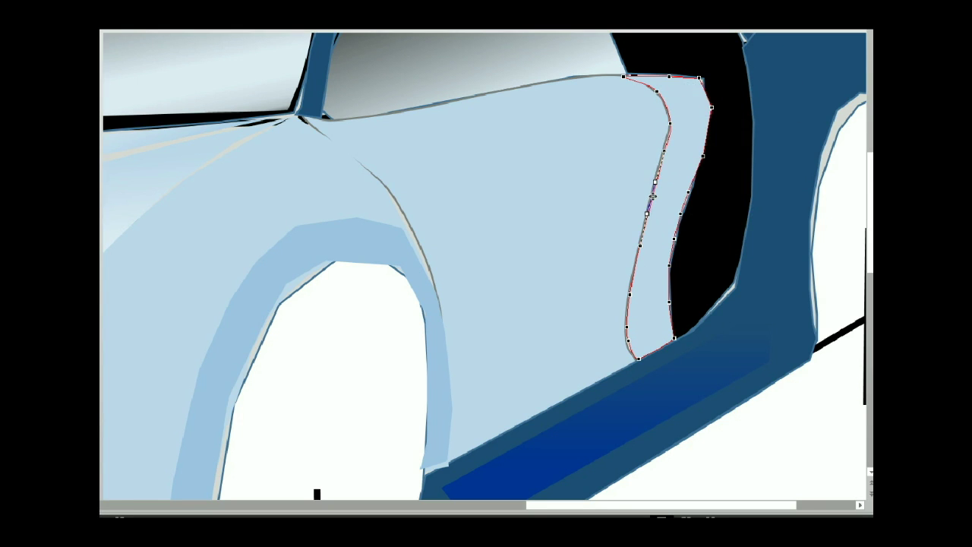
# Add a point on the strip's left edge and finish editing the strip.
pyautogui.rightClick(667, 143)
pyautogui.click(684, 129)
pyautogui.click(624, 77)
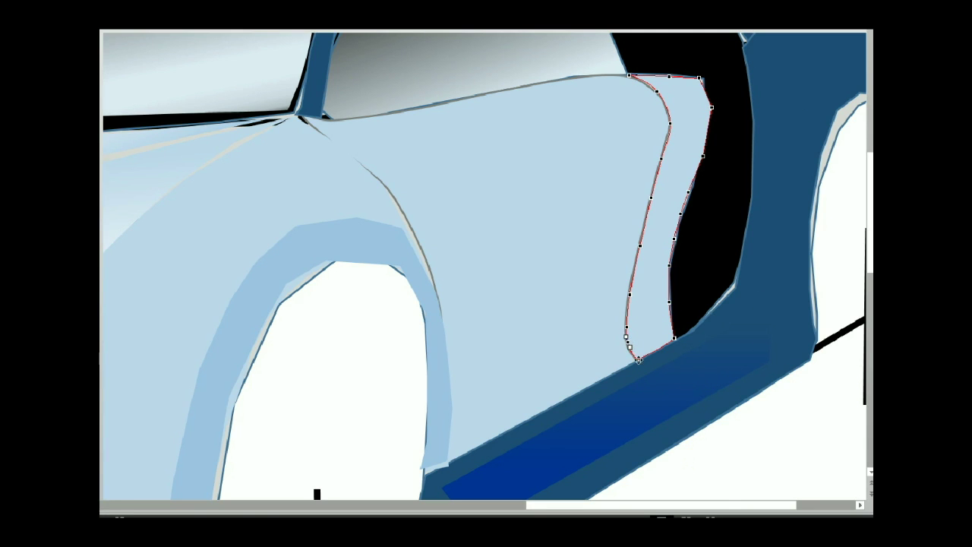
pyautogui.click(673, 338)
pyautogui.click(811, 424)
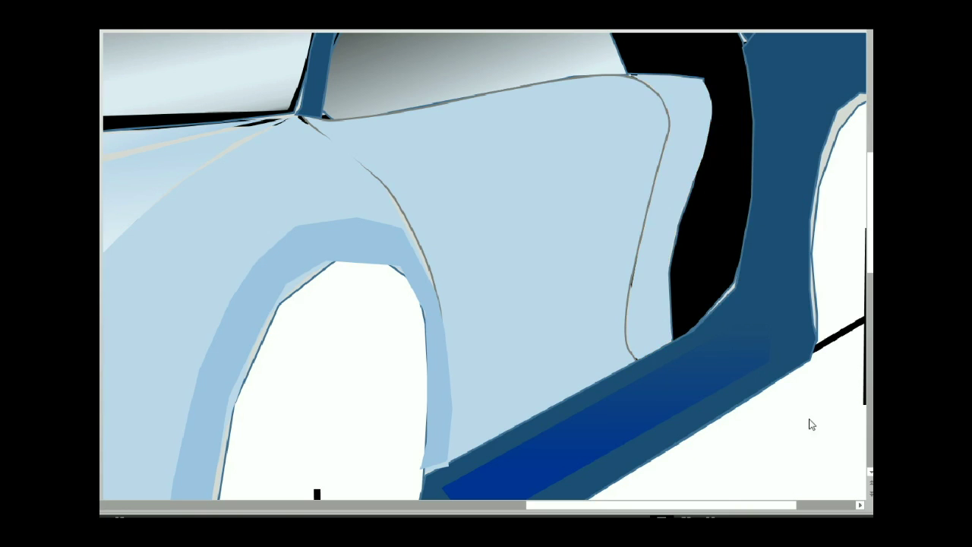
pyautogui.press('Tab')
# Make the door panel's front edge near the pillar a smooth curve.
pyautogui.click(451, 174)
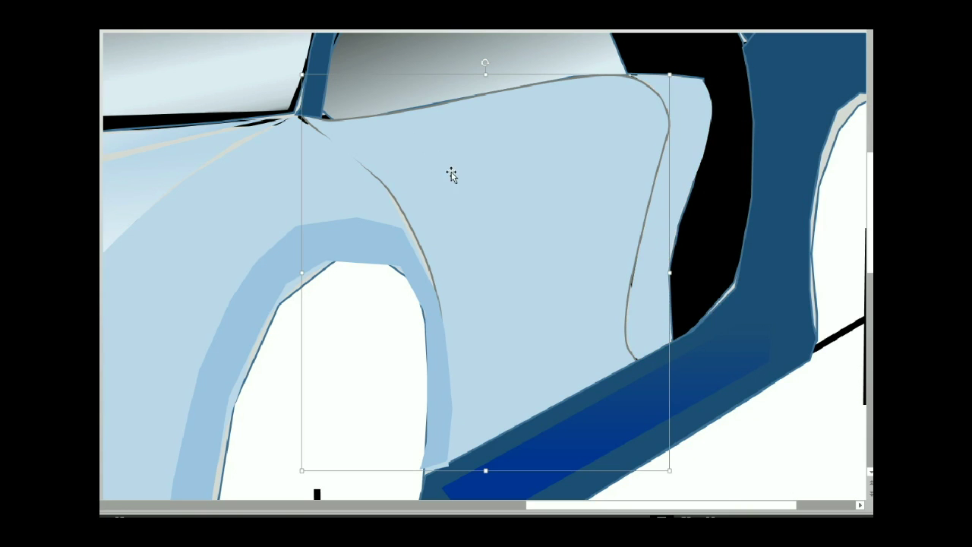
pyautogui.rightClick(472, 145)
pyautogui.press('e')
pyautogui.rightClick(360, 162)
pyautogui.press('Escape')
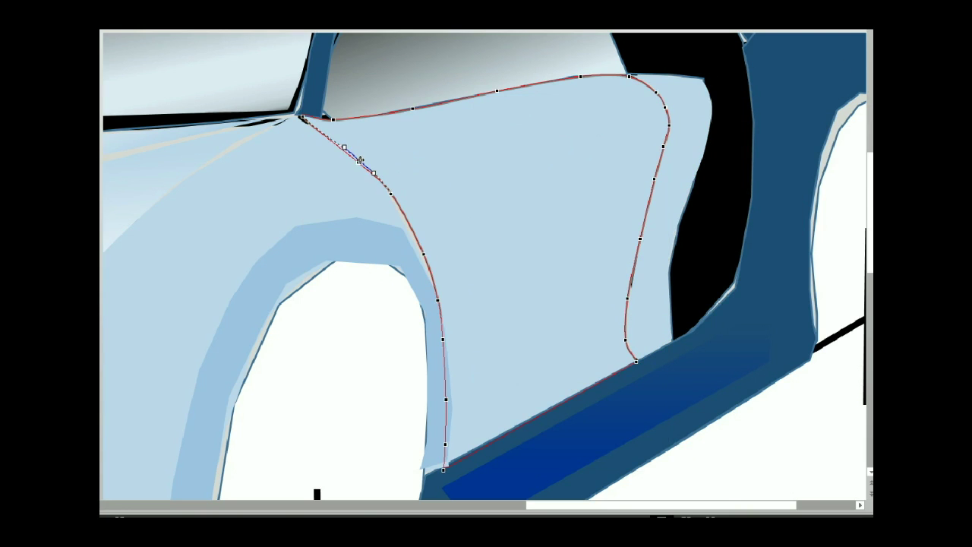
pyautogui.rightClick(391, 190)
pyautogui.click(434, 260)
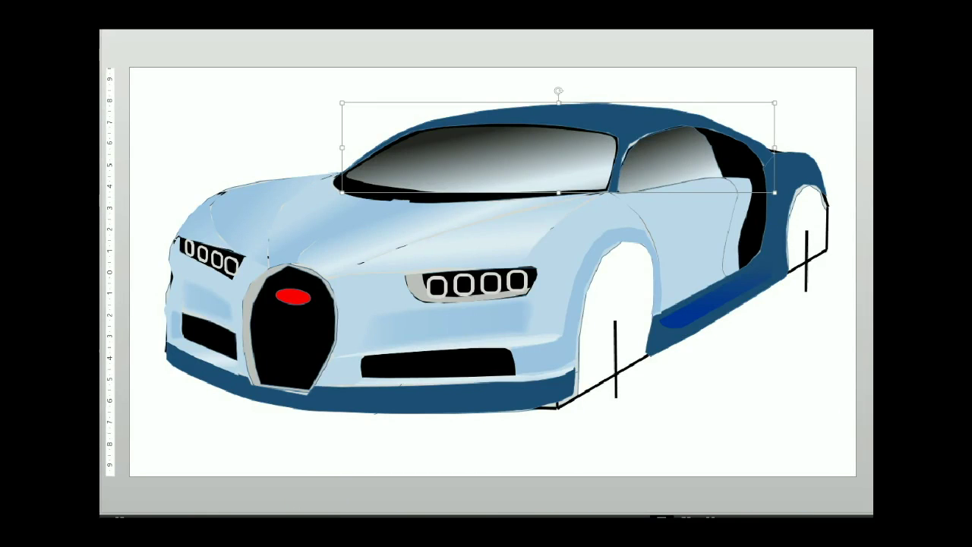
# Reshape the roof arch's top, making its top node smooth and moving it left.
pyautogui.scroll(3, 567, 409)
pyautogui.scroll(1, 567, 409)
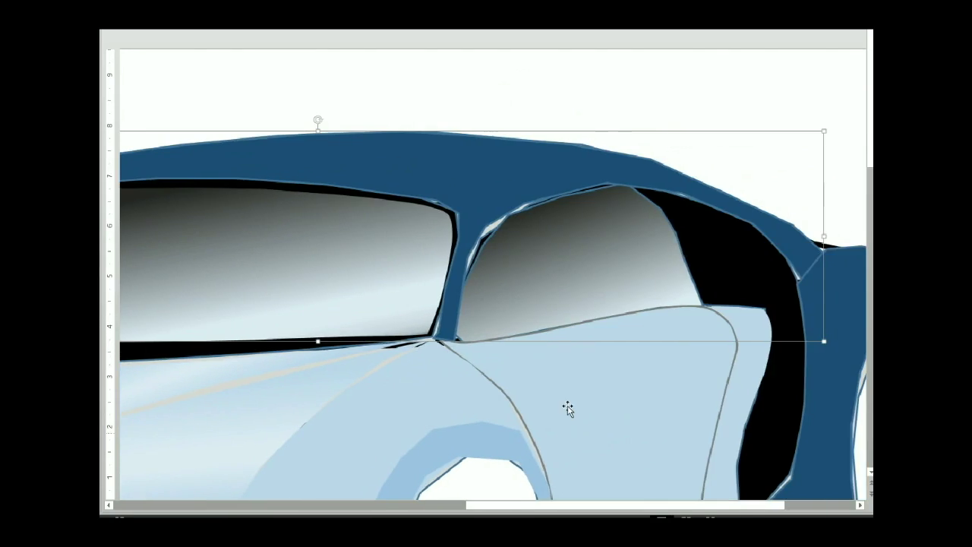
pyautogui.moveTo(490, 211)
pyautogui.mouseDown()
pyautogui.moveTo(555, 192)
pyautogui.moveTo(504, 223)
pyautogui.mouseUp()
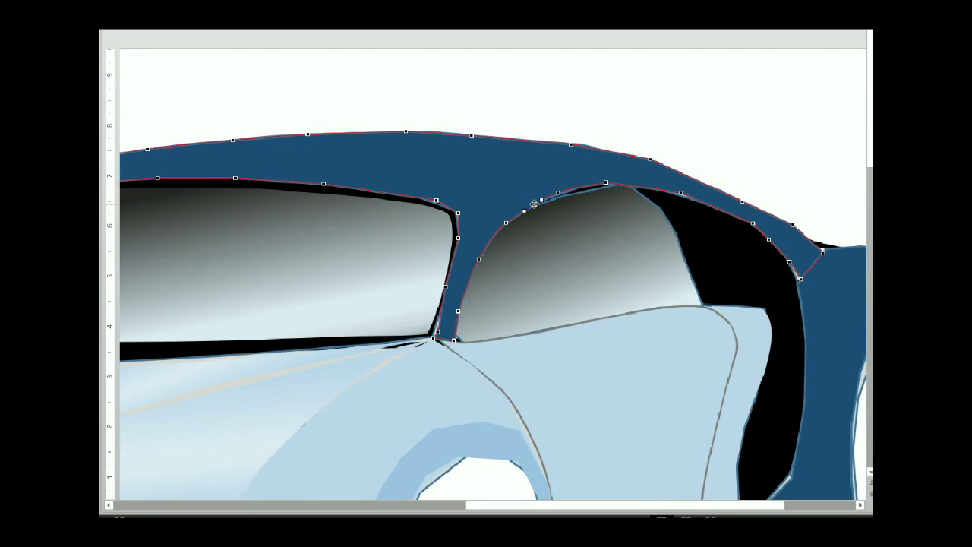
pyautogui.moveTo(540, 198); pyautogui.dragTo(579, 189)
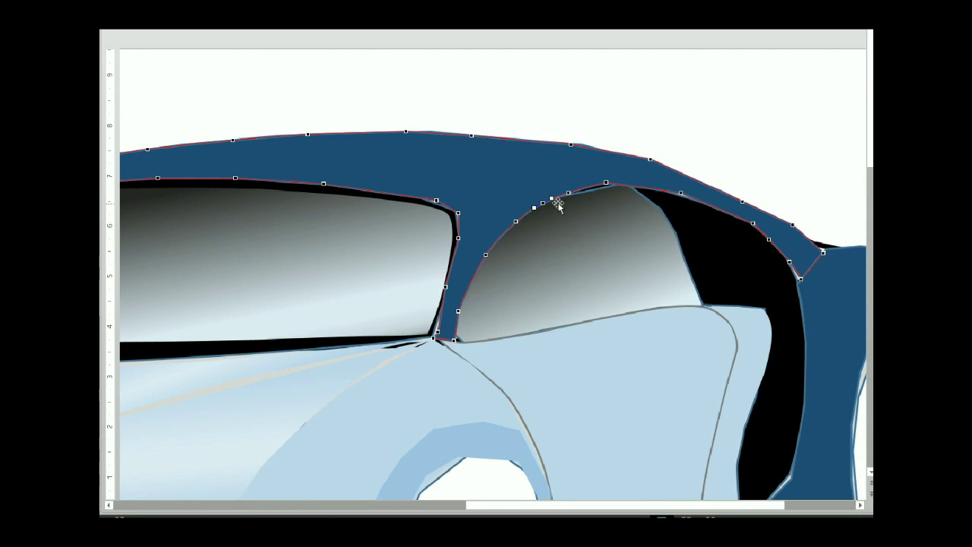
pyautogui.rightClick(608, 183)
pyautogui.click(651, 269)
pyautogui.rightClick(569, 190)
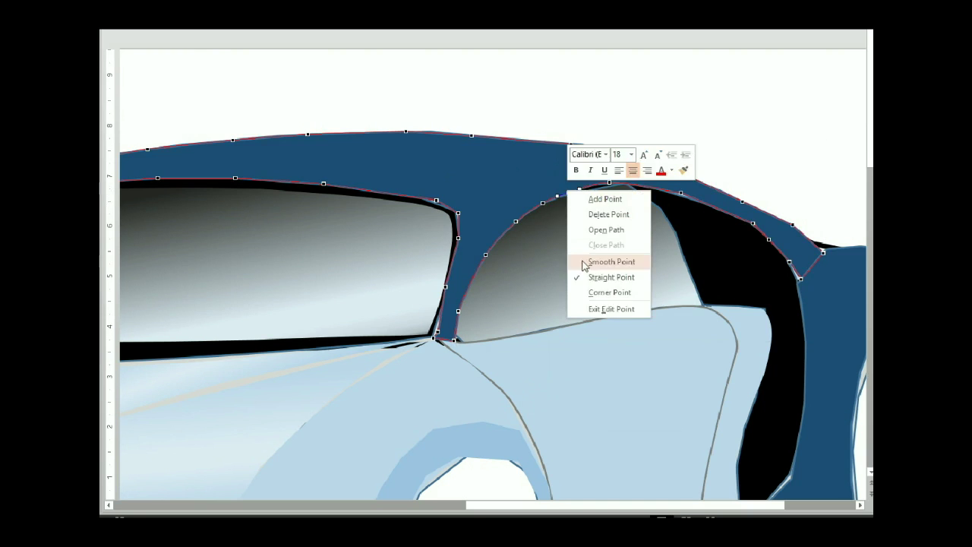
pyautogui.click(585, 262)
pyautogui.moveTo(658, 184); pyautogui.dragTo(581, 187)
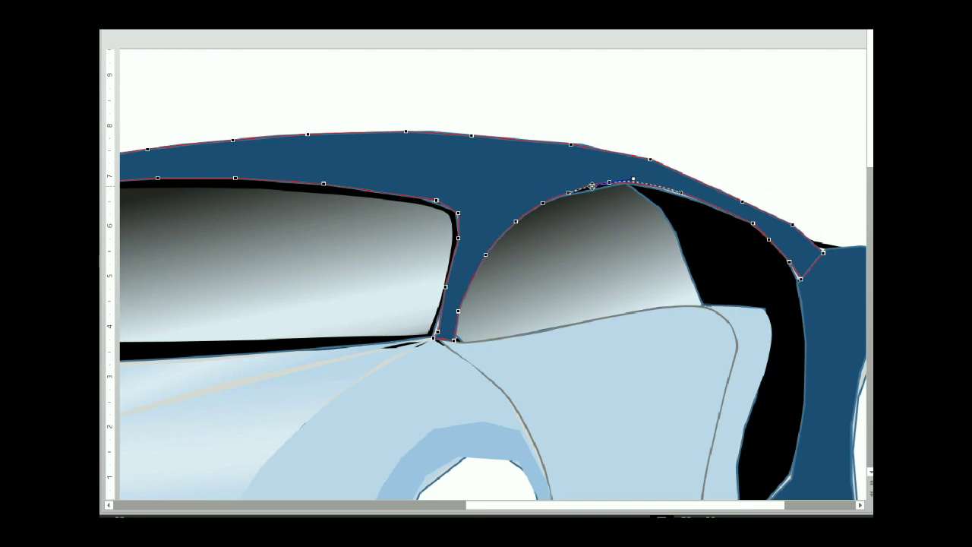
# Refine the arch's right-edge curves, setting the lower node to corner and another node to smooth.
pyautogui.click(755, 226)
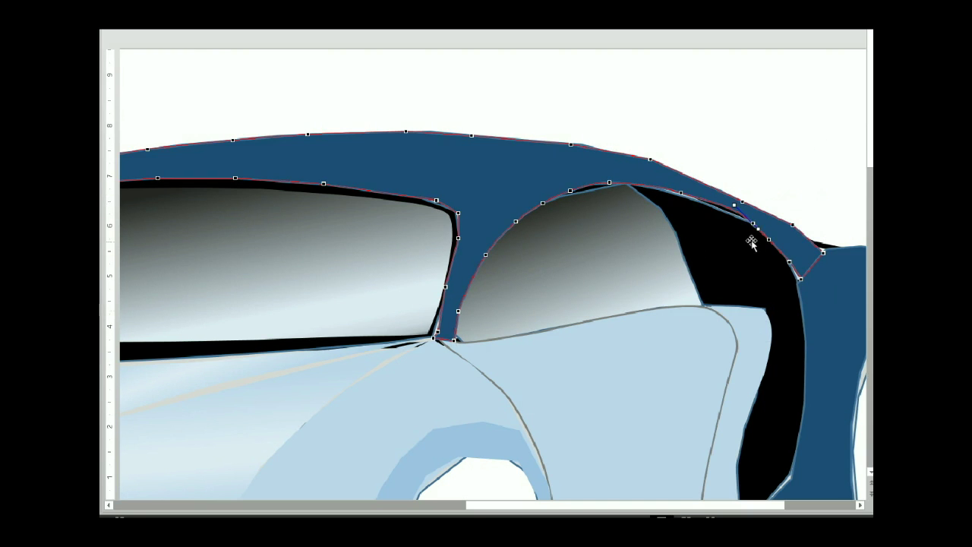
pyautogui.moveTo(721, 200); pyautogui.dragTo(769, 241)
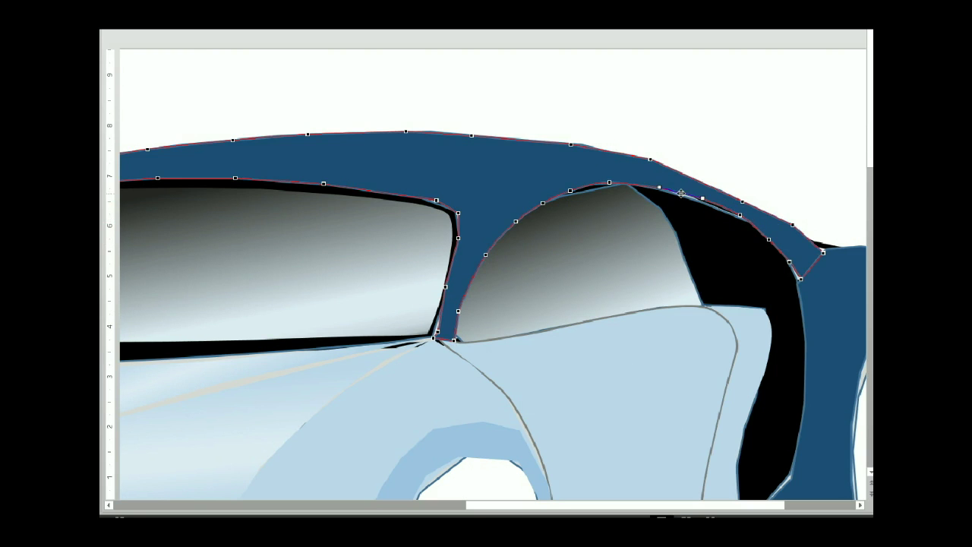
pyautogui.click(769, 241)
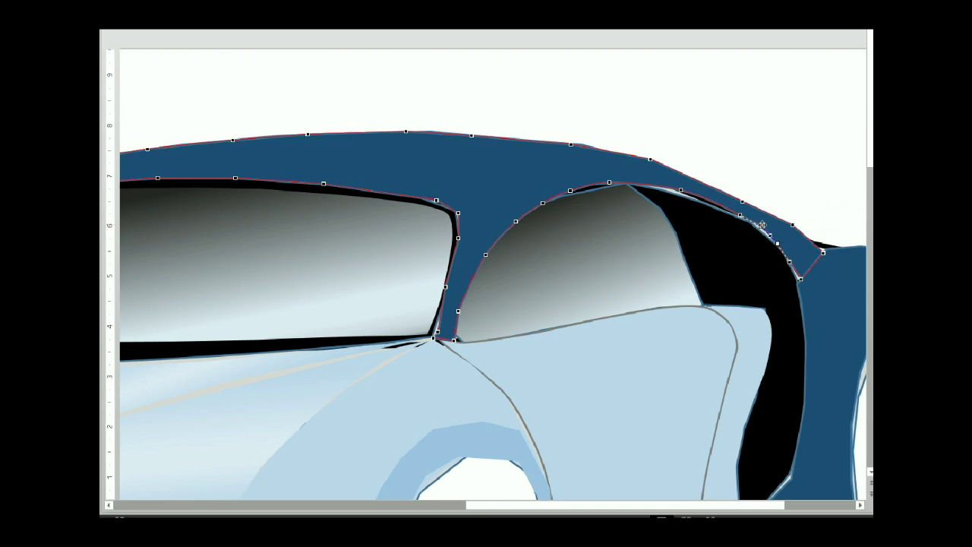
pyautogui.moveTo(738, 215); pyautogui.dragTo(738, 212)
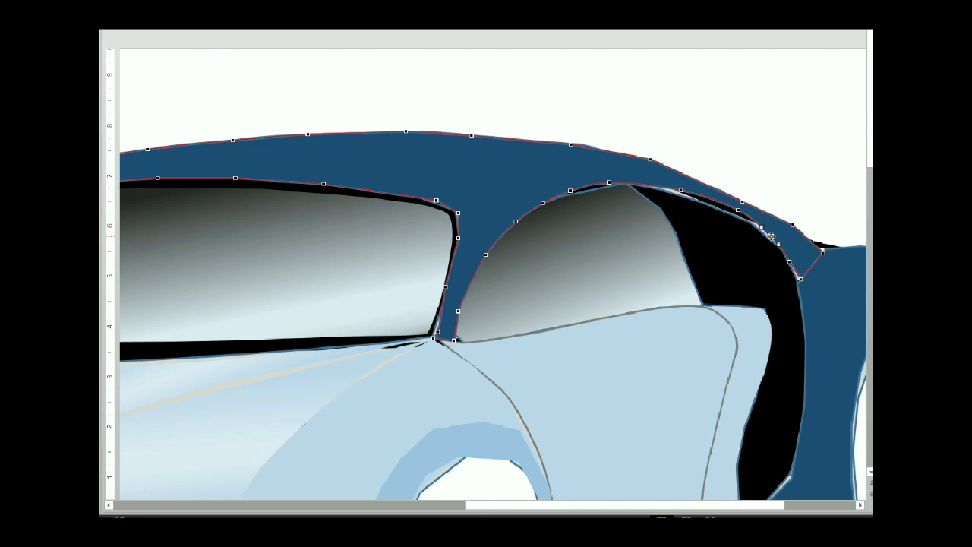
pyautogui.rightClick(797, 278)
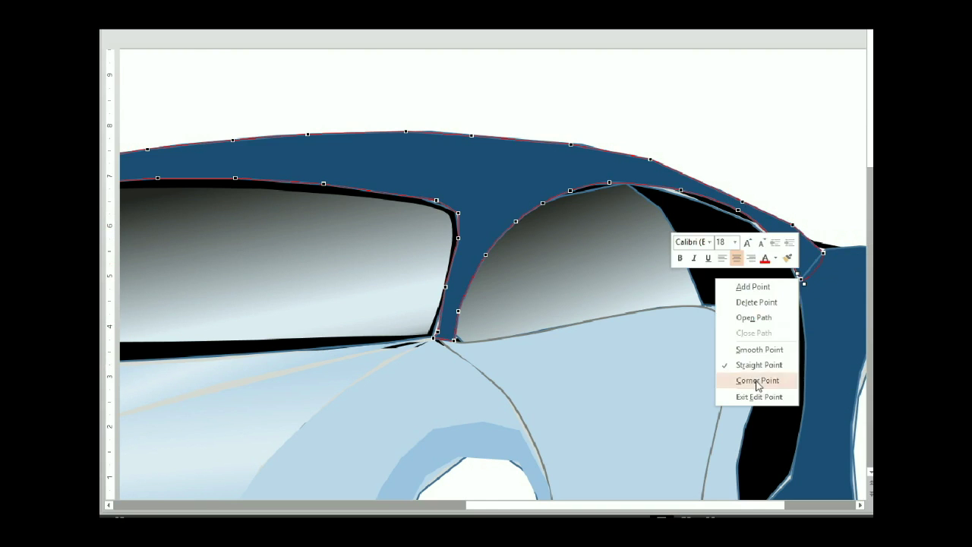
pyautogui.click(757, 384)
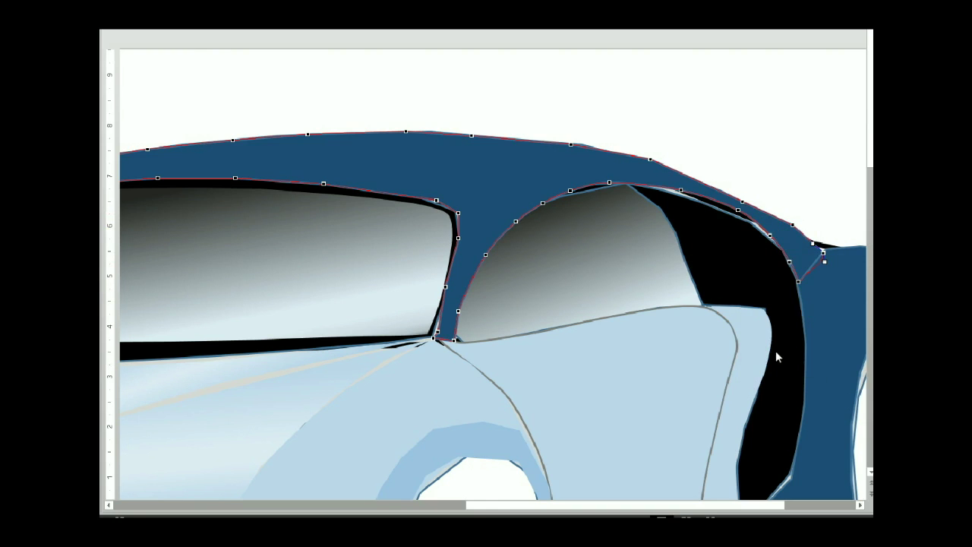
pyautogui.moveTo(823, 246); pyautogui.dragTo(820, 253)
pyautogui.moveTo(789, 222); pyautogui.dragTo(792, 230)
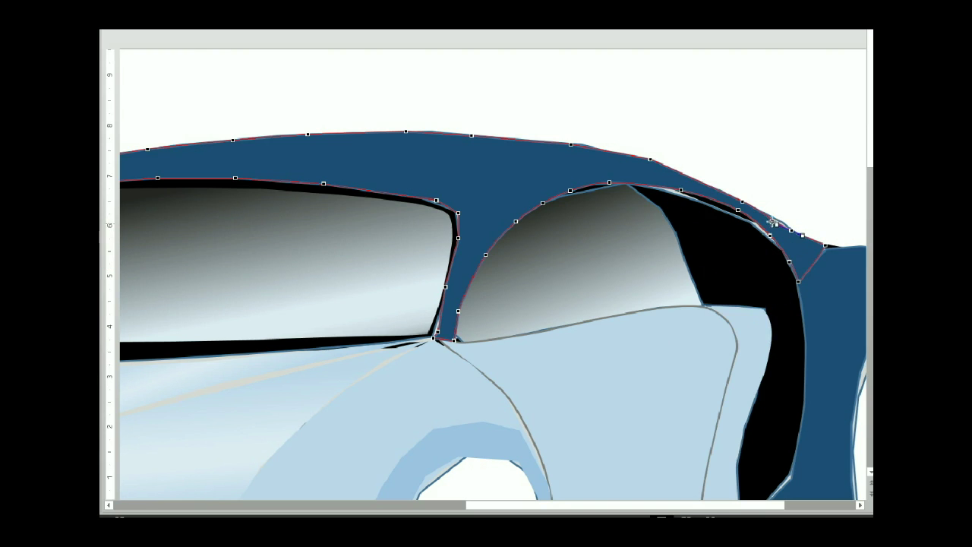
pyautogui.rightClick(741, 202)
pyautogui.click(778, 273)
# Reshape the upper roof curve and convert a roof node to a straight point.
pyautogui.rightClick(644, 159)
pyautogui.click(643, 174)
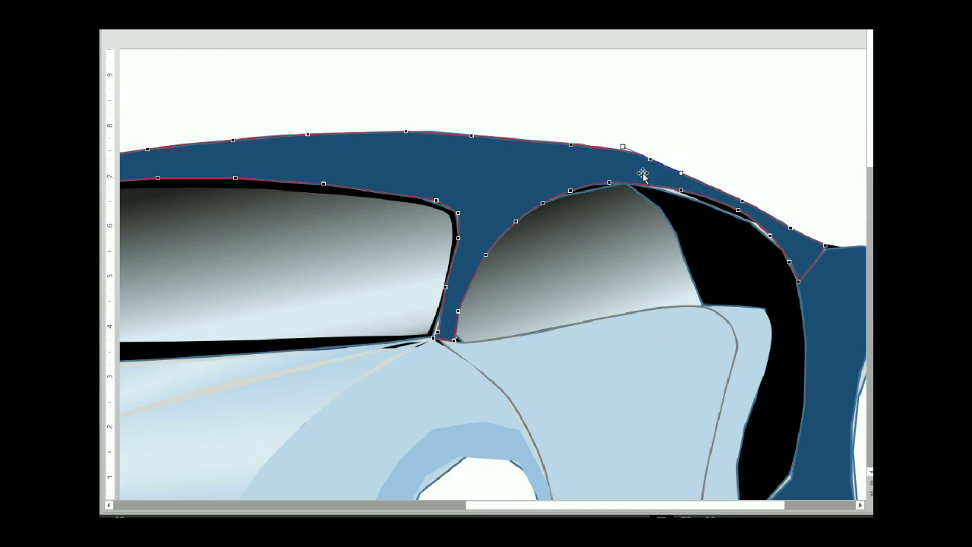
pyautogui.moveTo(623, 146); pyautogui.dragTo(617, 155)
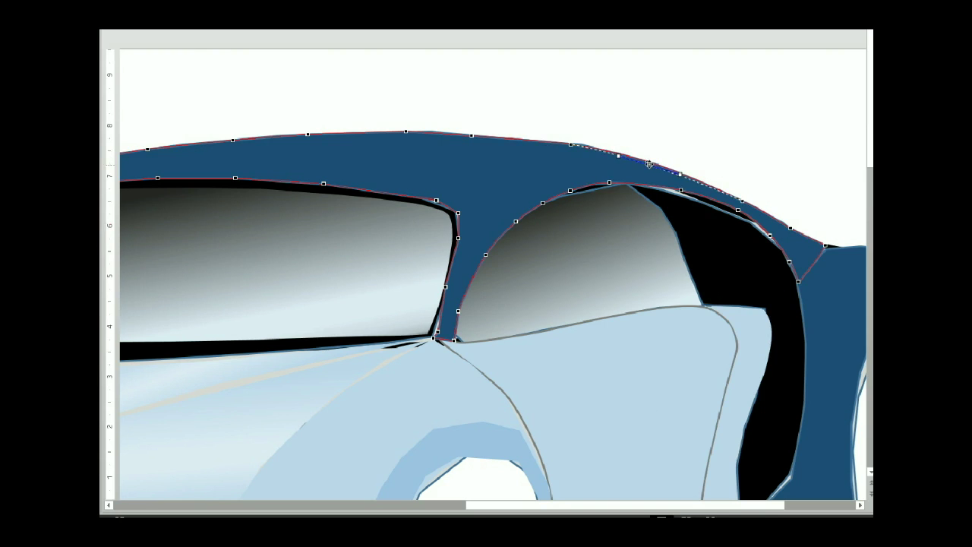
pyautogui.rightClick(471, 135)
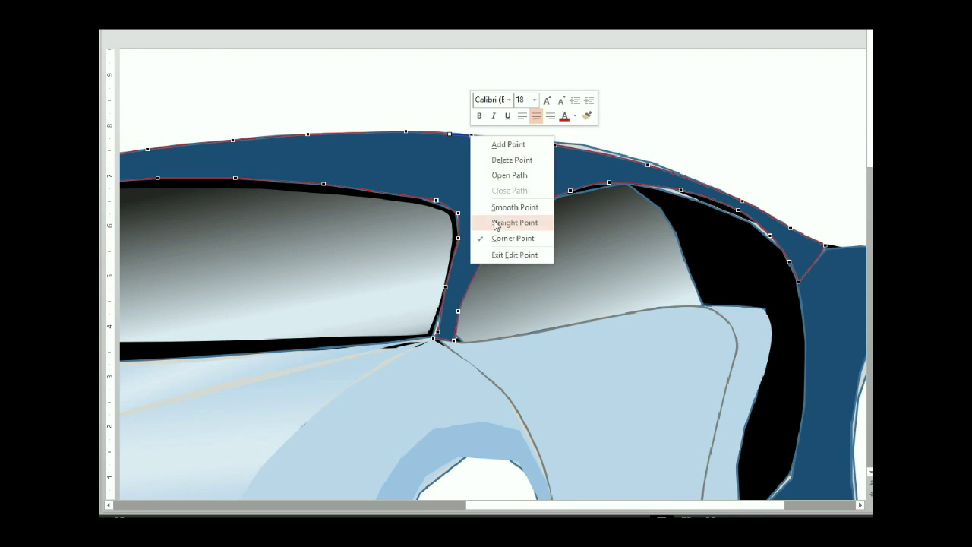
pyautogui.click(495, 223)
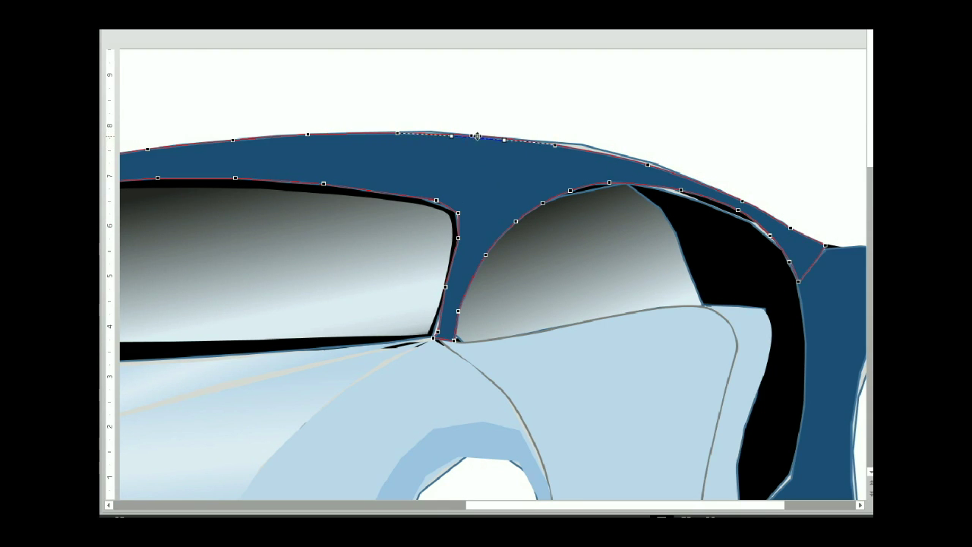
# Convert the pillar node to a straight point and reshape the pillar curve near the window corner.
pyautogui.click(309, 135)
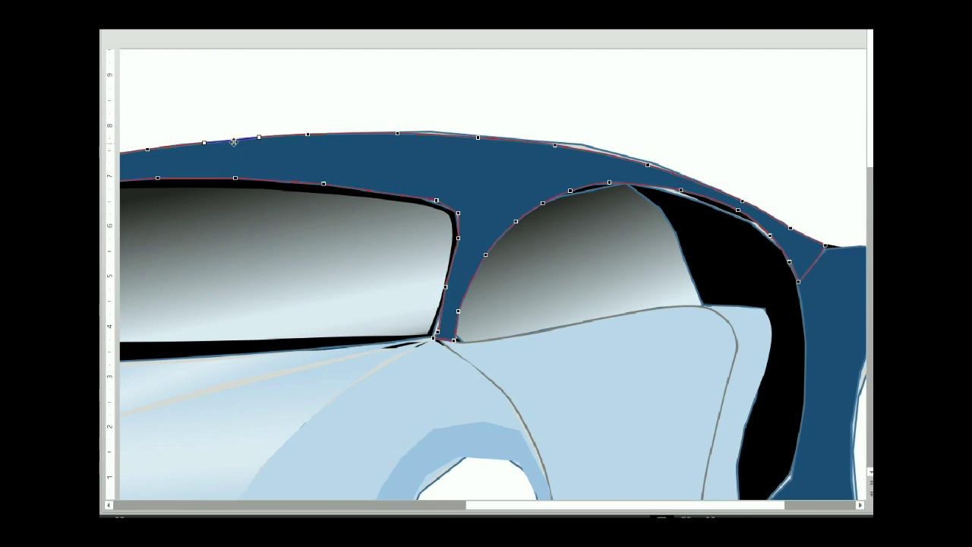
pyautogui.rightClick(609, 183)
pyautogui.click(645, 271)
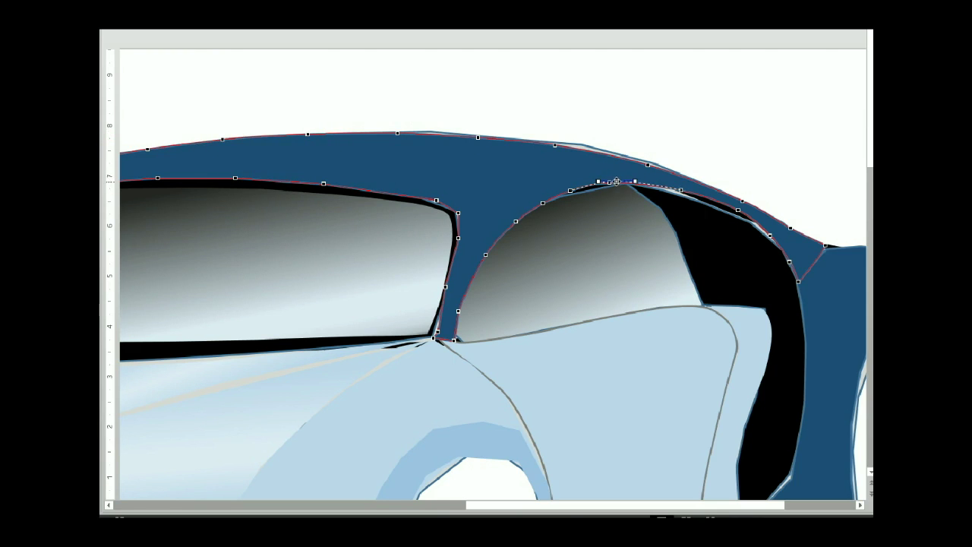
pyautogui.click(437, 331)
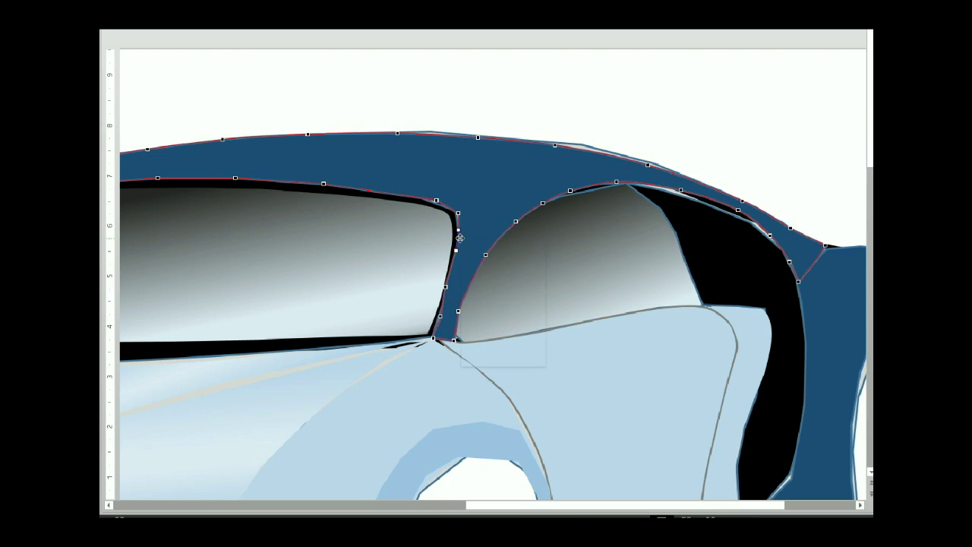
pyautogui.moveTo(441, 318); pyautogui.dragTo(444, 324)
pyautogui.rightClick(445, 324)
pyautogui.click(465, 456)
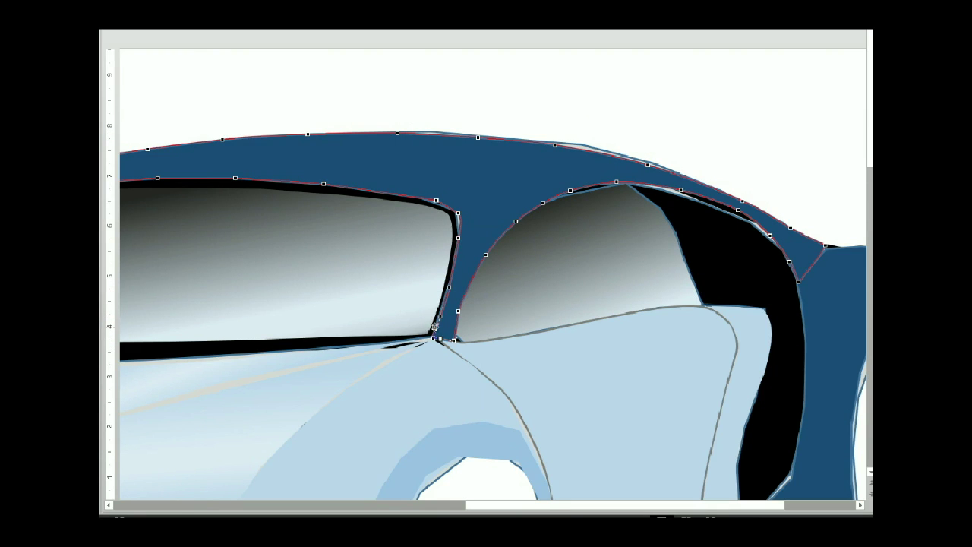
# Convert the window-edge and window-corner nodes to straight points and adjust the window's top edge.
pyautogui.click(455, 333)
pyautogui.rightClick(459, 312)
pyautogui.click(486, 382)
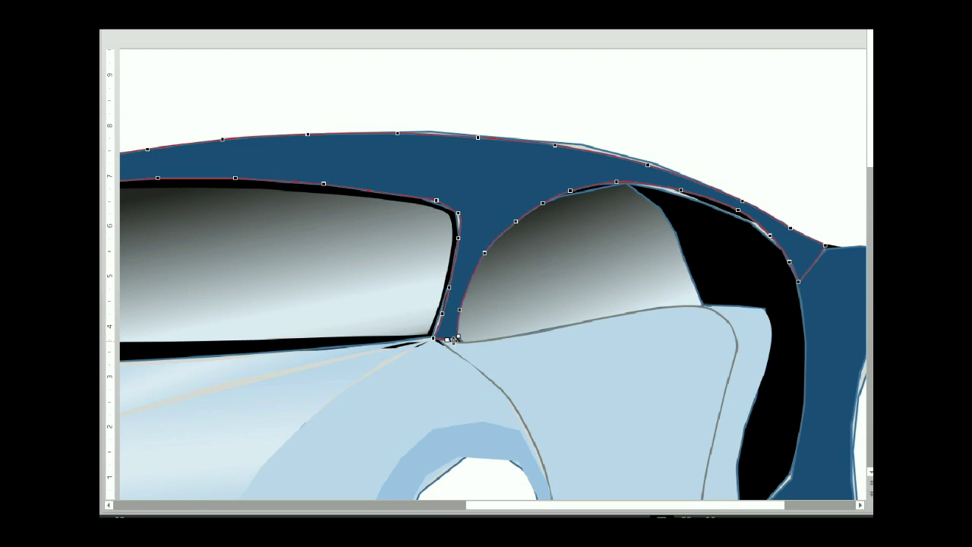
pyautogui.rightClick(458, 212)
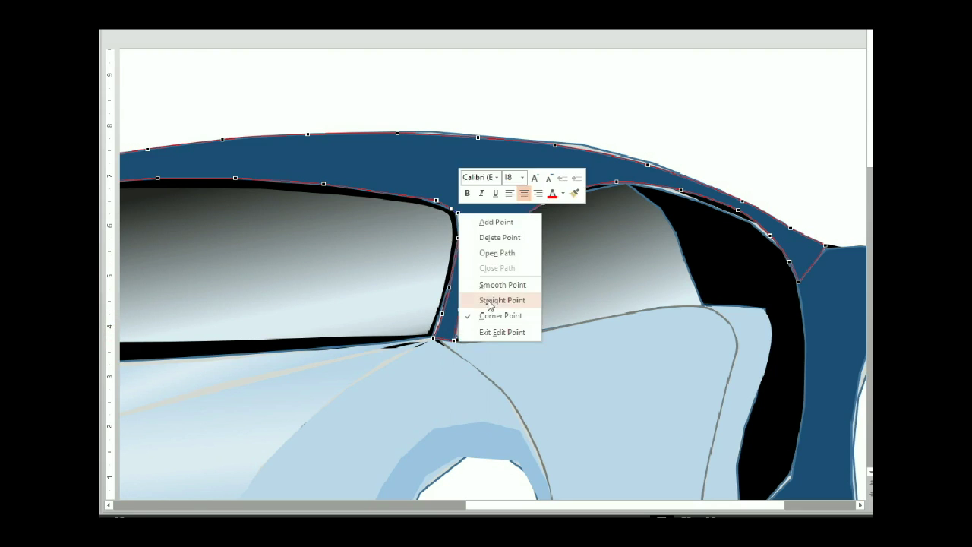
pyautogui.click(488, 297)
pyautogui.moveTo(436, 200); pyautogui.dragTo(425, 195)
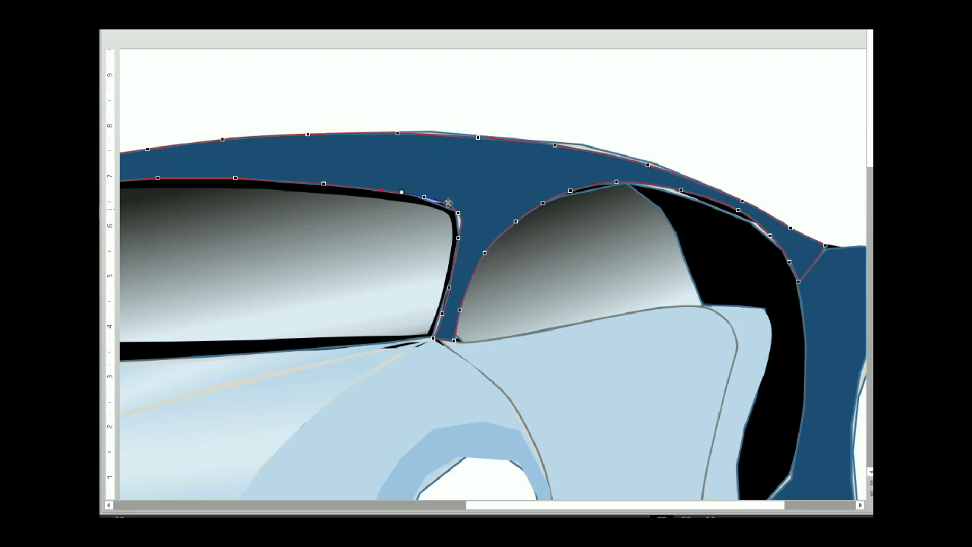
# Select roof-line nodes and change the point type of a window-frame node.
pyautogui.click(171, 182)
pyautogui.click(188, 190)
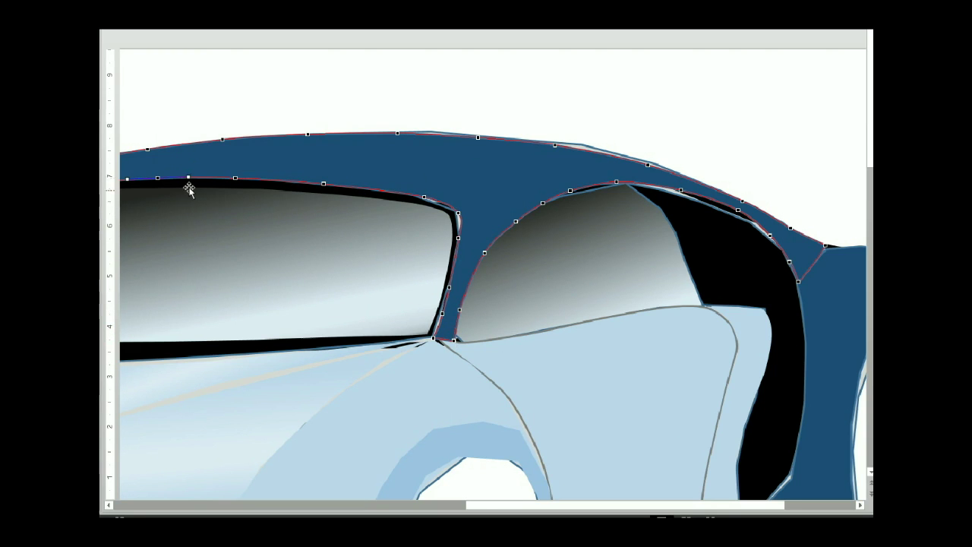
pyautogui.hscroll(-3, 454, 341)
pyautogui.hscroll(-3, 454, 341)
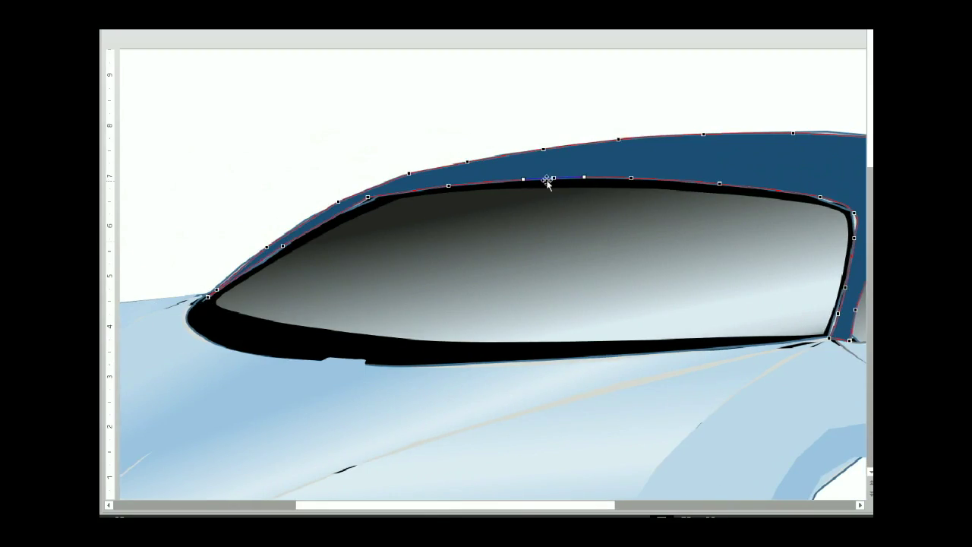
pyautogui.rightClick(449, 186)
pyautogui.press('Escape')
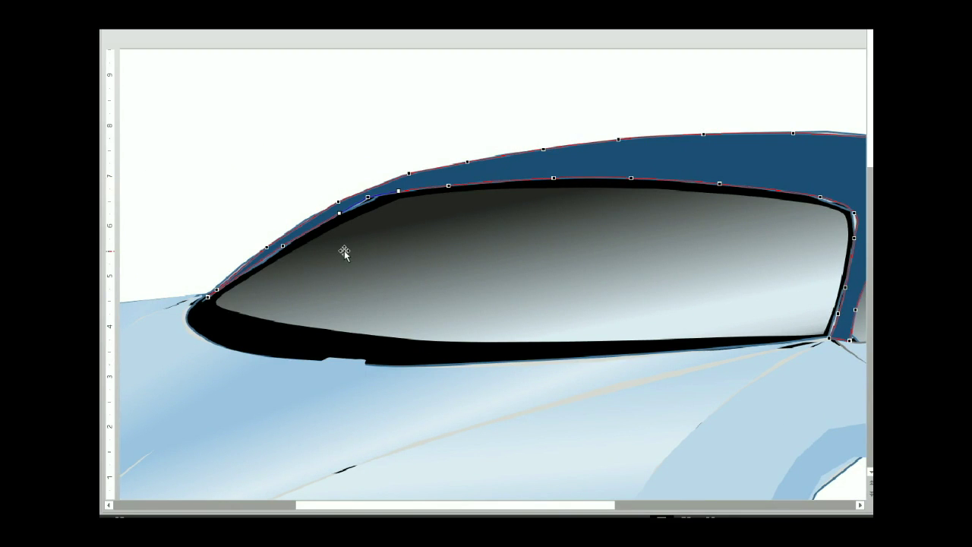
pyautogui.rightClick(284, 245)
pyautogui.click(326, 332)
pyautogui.rightClick(368, 196)
pyautogui.press('Escape')
# Convert the front corner and three frame nodes to straight points, then reshape the frame's upper edge.
pyautogui.click(341, 209)
pyautogui.rightClick(213, 287)
pyautogui.click(250, 375)
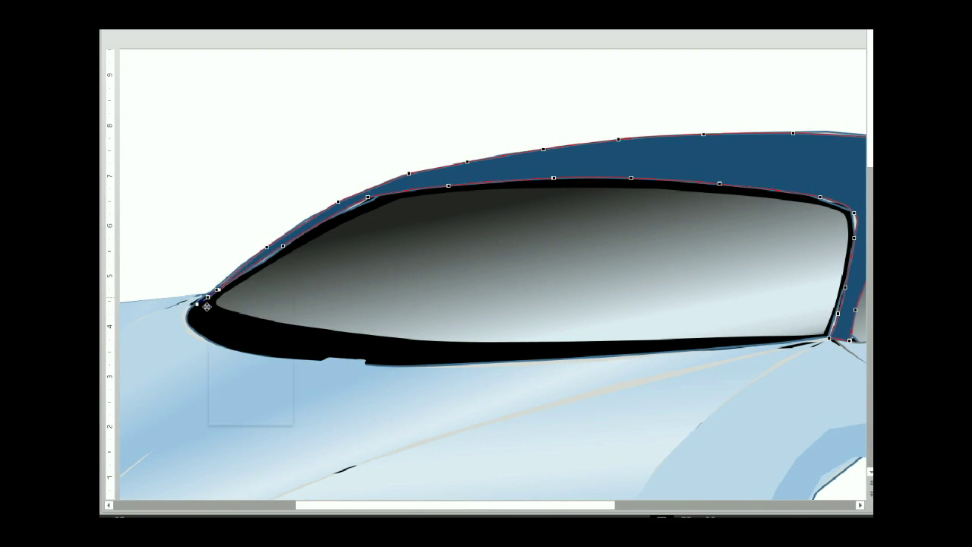
pyautogui.rightClick(267, 247)
pyautogui.click(310, 343)
pyautogui.rightClick(339, 202)
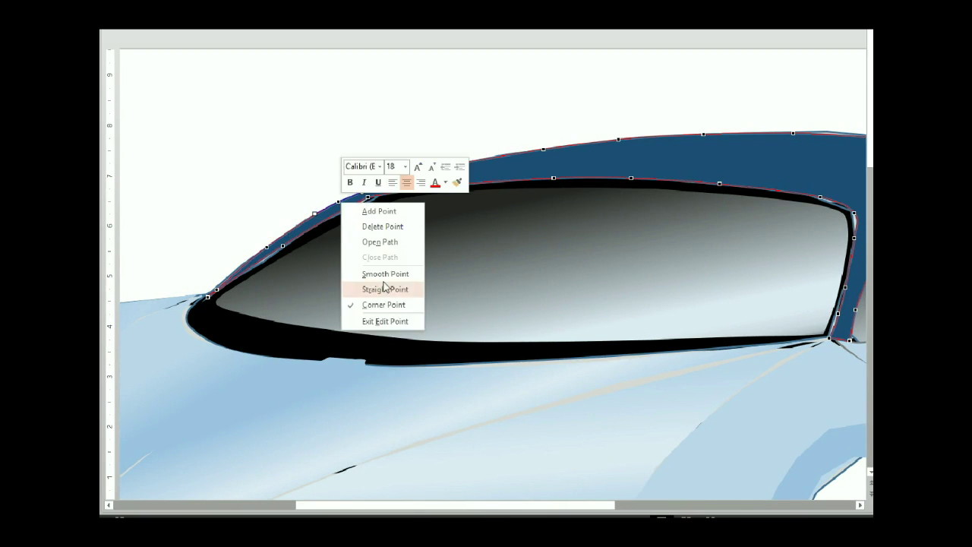
pyautogui.click(385, 287)
pyautogui.rightClick(409, 173)
pyautogui.click(429, 255)
pyautogui.moveTo(472, 158); pyautogui.dragTo(704, 203)
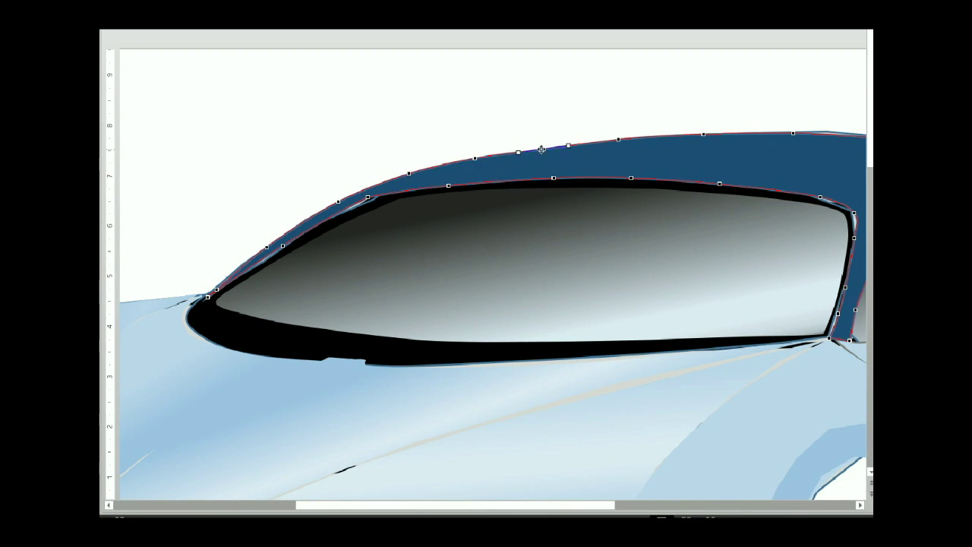
# Convert the two top-frame nodes along the roof.
pyautogui.hscroll(5, 703, 203)
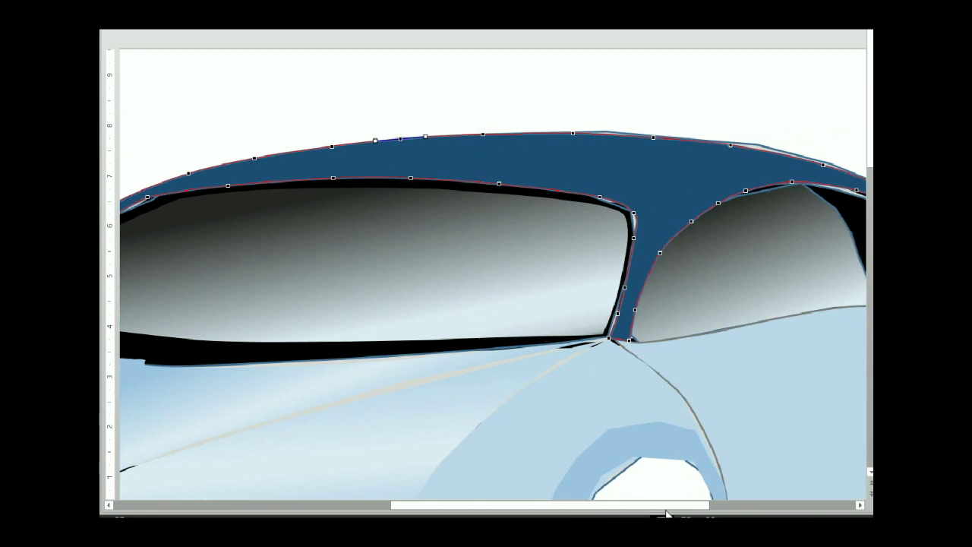
pyautogui.rightClick(485, 133)
pyautogui.click(525, 222)
pyautogui.rightClick(401, 137)
pyautogui.click(433, 224)
# Exit roof point editing and start editing points on the black windshield frame.
pyautogui.press('Escape')
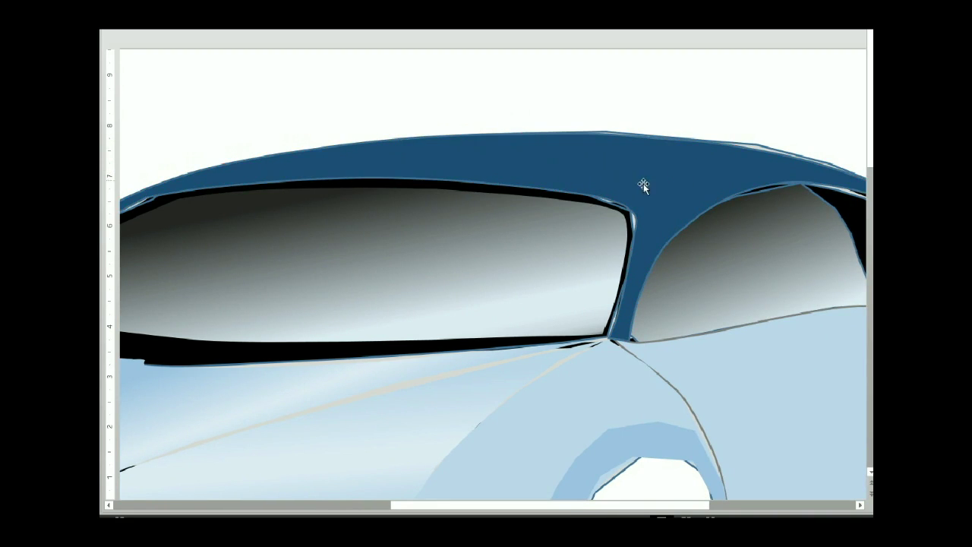
pyautogui.scroll(-5, 644, 183)
pyautogui.press('Tab')
pyautogui.press('Tab')
pyautogui.press('Tab')
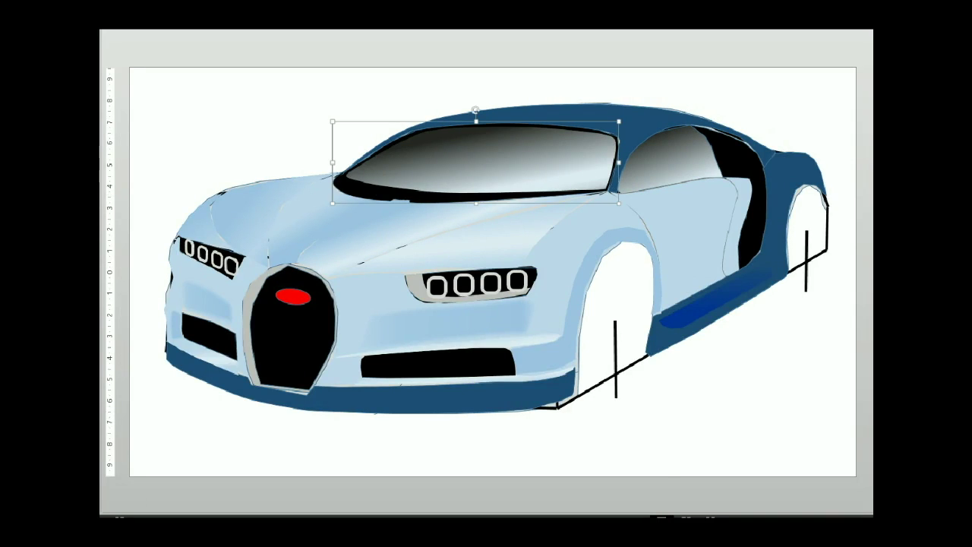
pyautogui.scroll(3, 343, 162)
pyautogui.rightClick(254, 292)
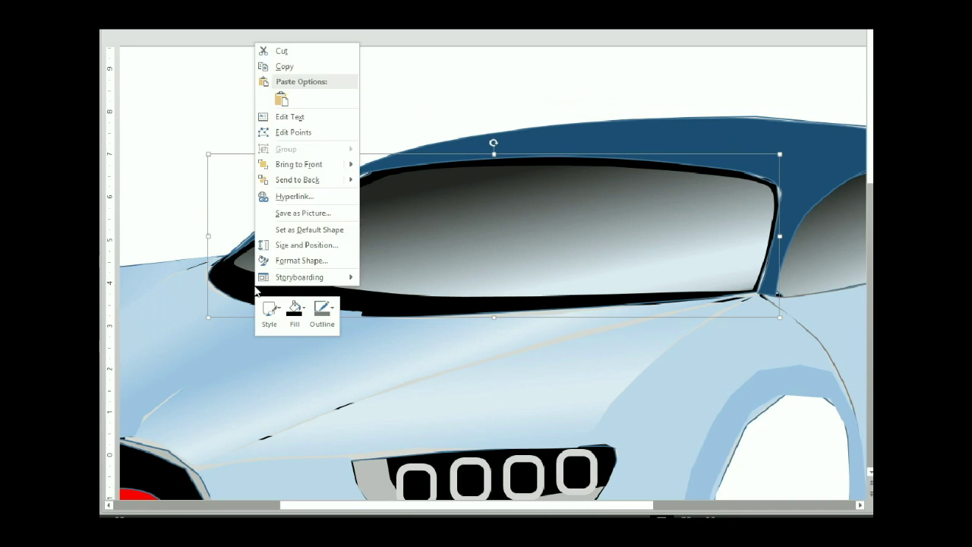
pyautogui.click(293, 130)
pyautogui.click(369, 174)
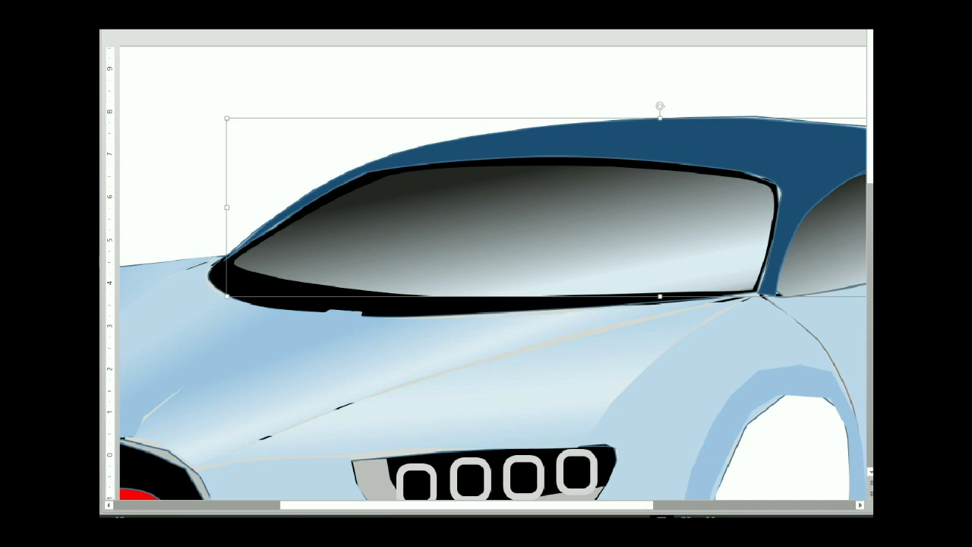
pyautogui.click(250, 278)
pyautogui.rightClick(250, 278)
pyautogui.click(289, 357)
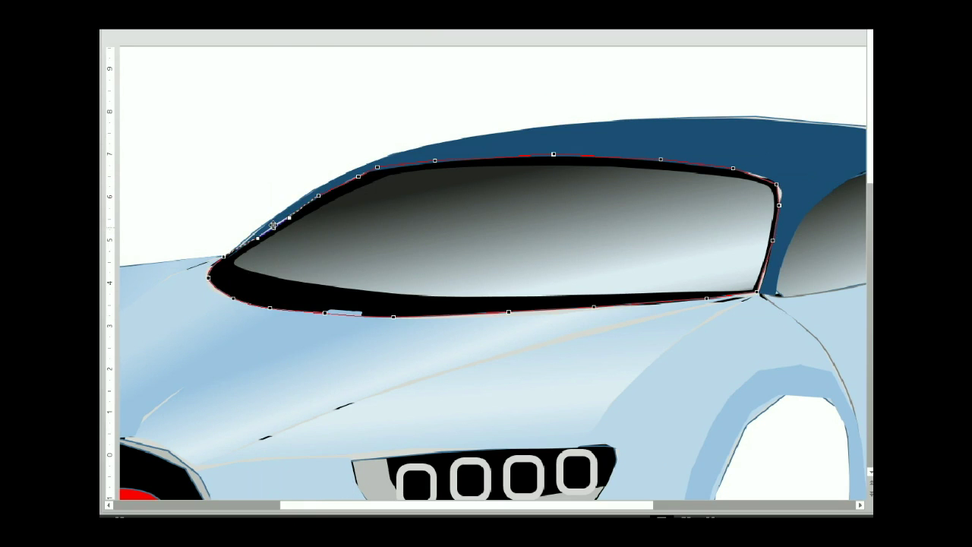
# Reshape the frame's upper-left edge by moving its upper-left vertex.
pyautogui.rightClick(319, 196)
pyautogui.click(353, 280)
pyautogui.rightClick(377, 168)
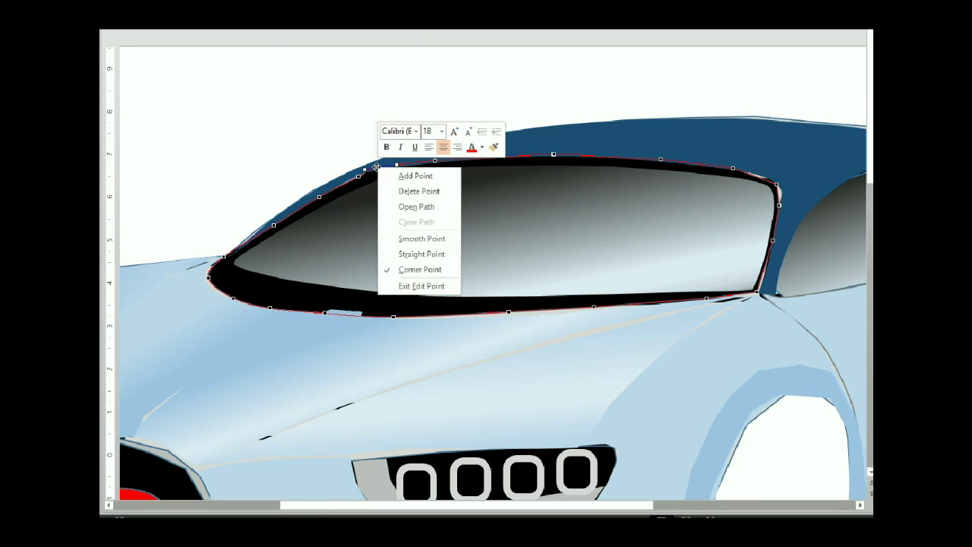
pyautogui.moveTo(377, 167); pyautogui.dragTo(372, 170)
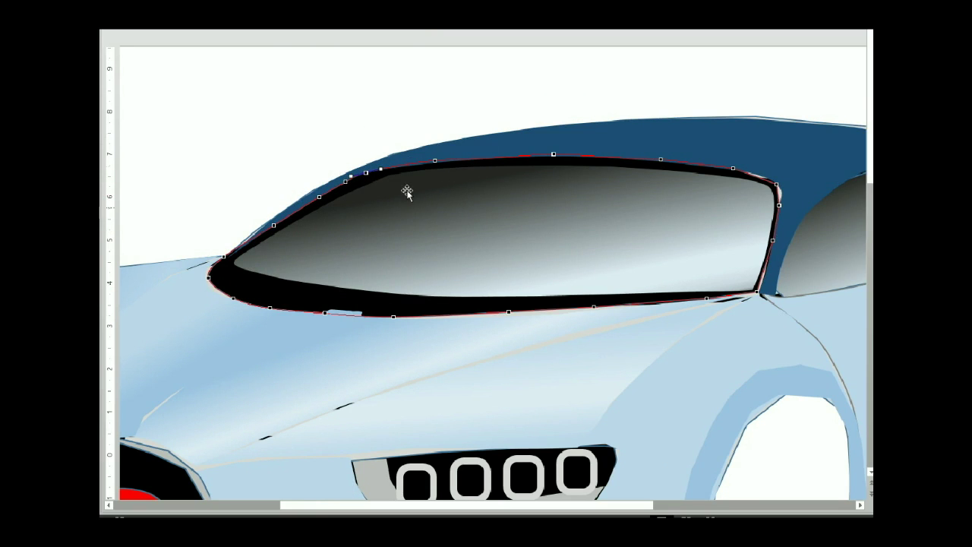
pyautogui.click(434, 161)
pyautogui.click(346, 182)
# Change the top and bottom-right vertices' point types and smooth the frame's right edge.
pyautogui.rightClick(553, 155)
pyautogui.click(597, 236)
pyautogui.click(733, 166)
pyautogui.click(775, 184)
pyautogui.moveTo(782, 193); pyautogui.dragTo(786, 199)
pyautogui.rightClick(756, 291)
pyautogui.click(790, 387)
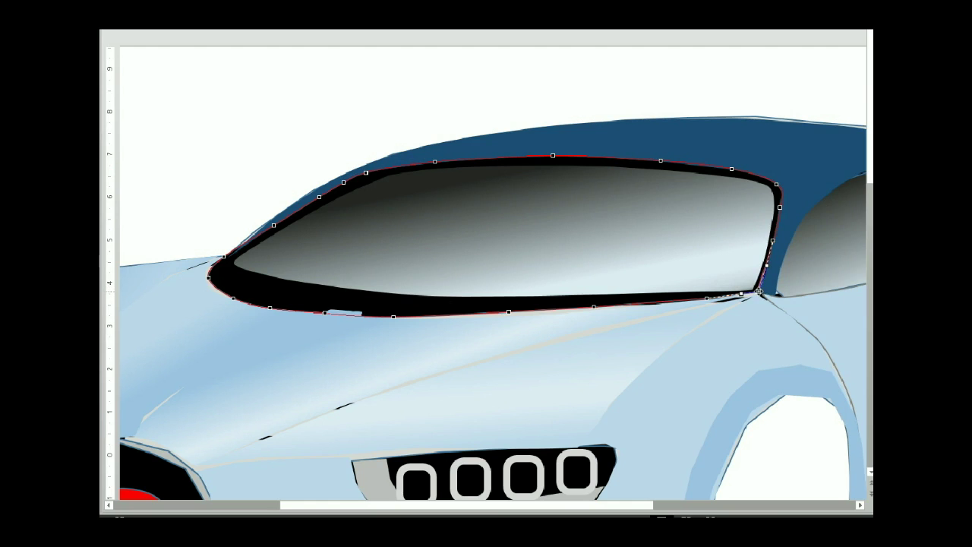
# Check the frame's right and bottom vertices, then finish editing the frame's points.
pyautogui.click(779, 206)
pyautogui.click(706, 299)
pyautogui.rightClick(594, 307)
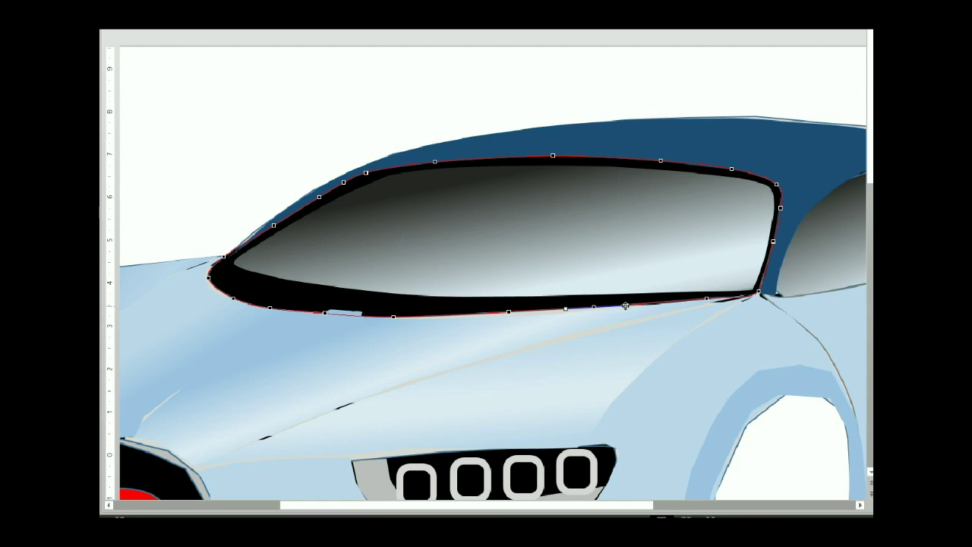
pyautogui.rightClick(483, 308)
pyautogui.click(214, 175)
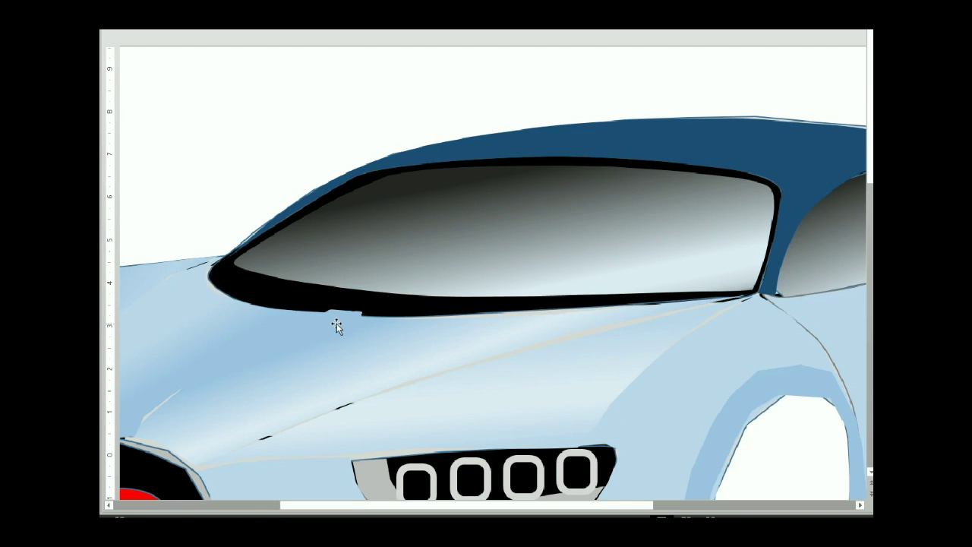
pyautogui.click(354, 225)
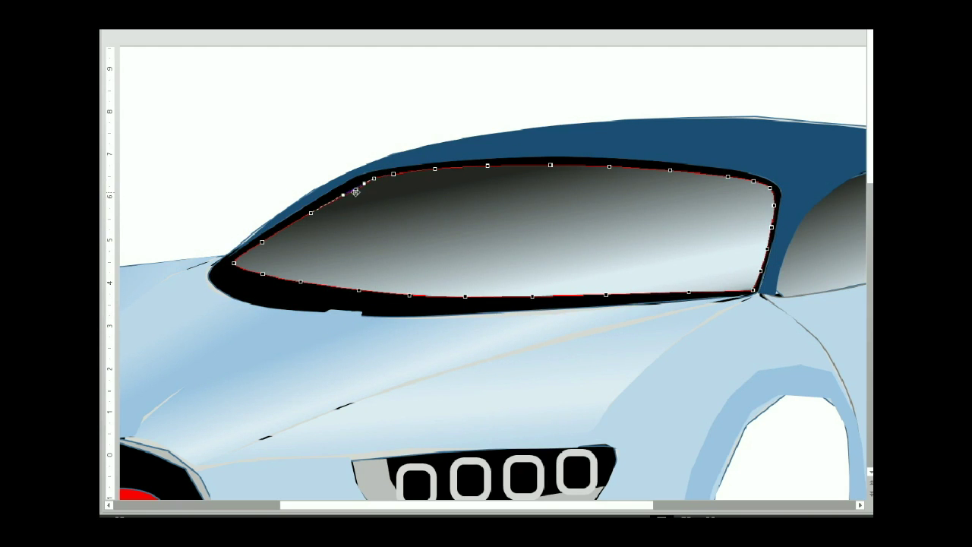
# Move the glass's upper-left point and convert it and its neighbour to straight points.
pyautogui.moveTo(356, 192); pyautogui.dragTo(371, 180)
pyautogui.rightClick(396, 175)
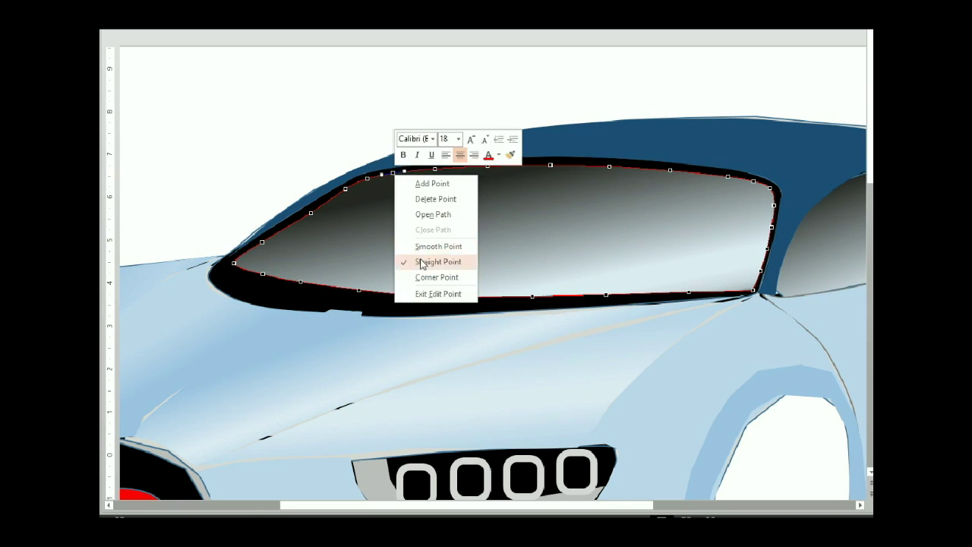
pyautogui.click(423, 261)
pyautogui.rightClick(311, 211)
pyautogui.click(349, 238)
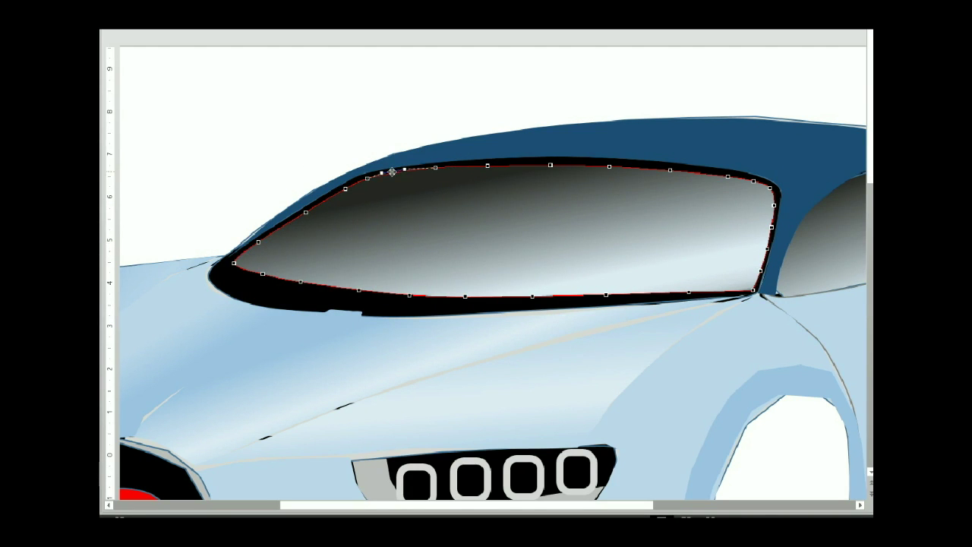
# Make the glass's top-edge point smooth, then finish editing and deselect the glass.
pyautogui.rightClick(488, 166)
pyautogui.click(524, 237)
pyautogui.rightClick(670, 199)
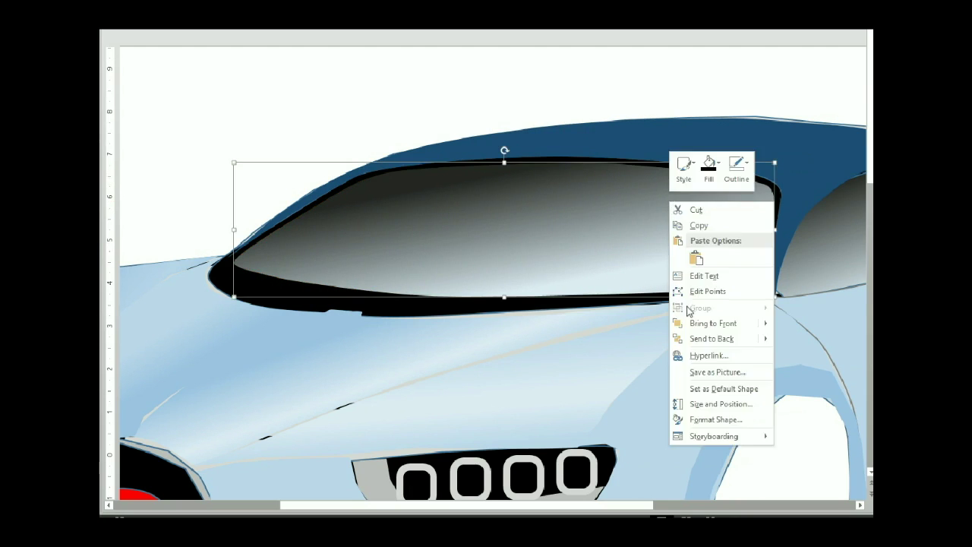
pyautogui.click(705, 291)
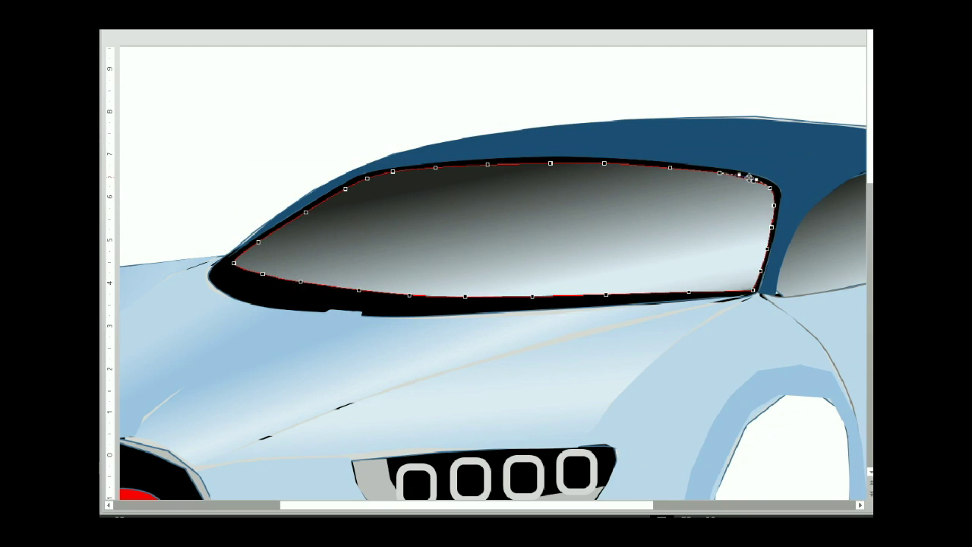
pyautogui.click(670, 167)
pyautogui.click(181, 171)
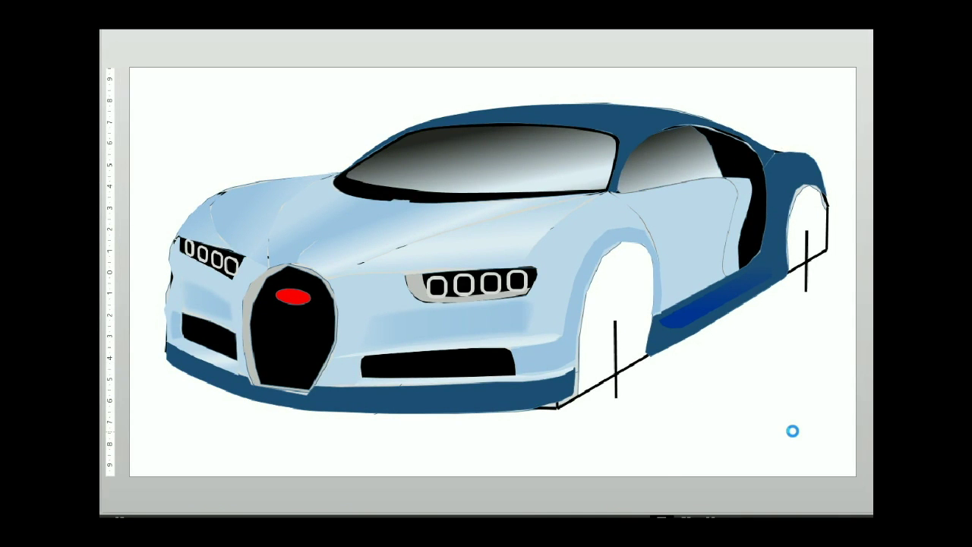
# Start point editing on the rear side window and make its lower-left vertex a straight point.
pyautogui.click(668, 154)
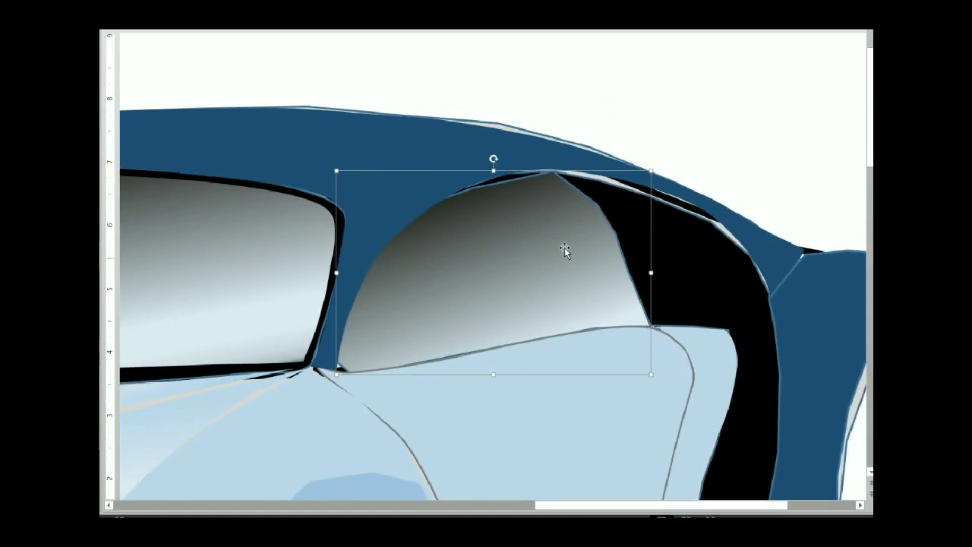
pyautogui.rightClick(564, 247)
pyautogui.click(600, 323)
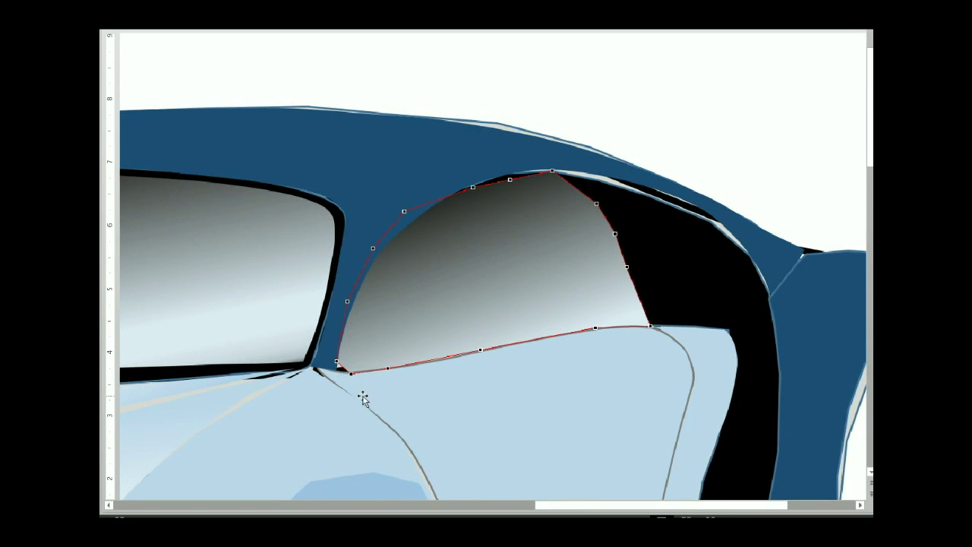
pyautogui.rightClick(361, 303)
pyautogui.click(397, 393)
pyautogui.rightClick(347, 358)
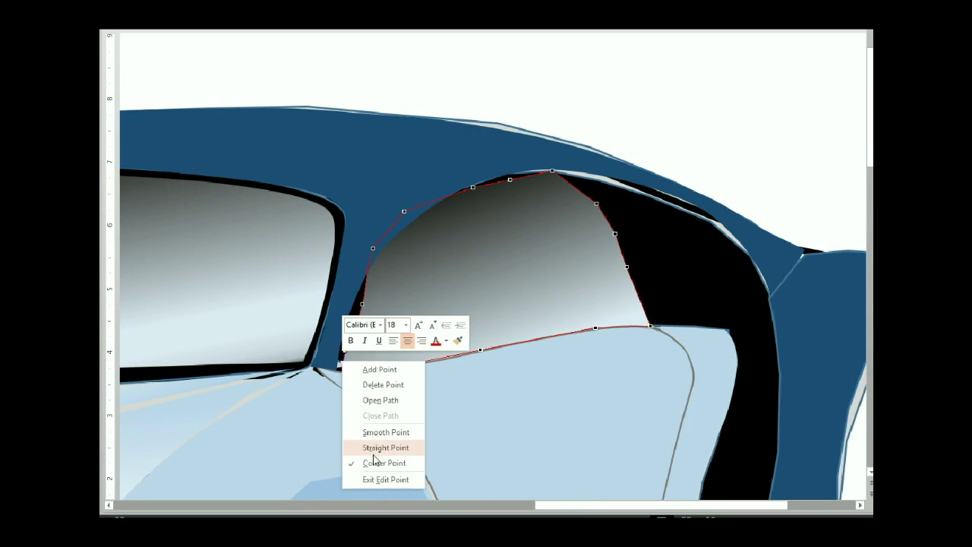
pyautogui.click(370, 446)
# Round the window's upper-left arc and top corner by dragging its vertices and curve handles.
pyautogui.moveTo(373, 247); pyautogui.dragTo(383, 259)
pyautogui.moveTo(404, 211); pyautogui.dragTo(420, 222)
pyautogui.moveTo(473, 187); pyautogui.dragTo(473, 191)
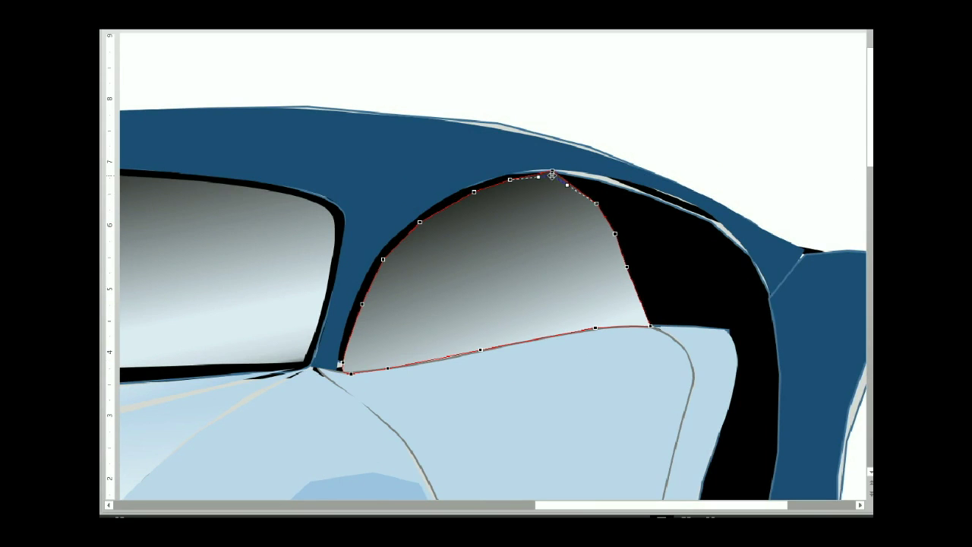
pyautogui.moveTo(552, 171); pyautogui.dragTo(552, 177)
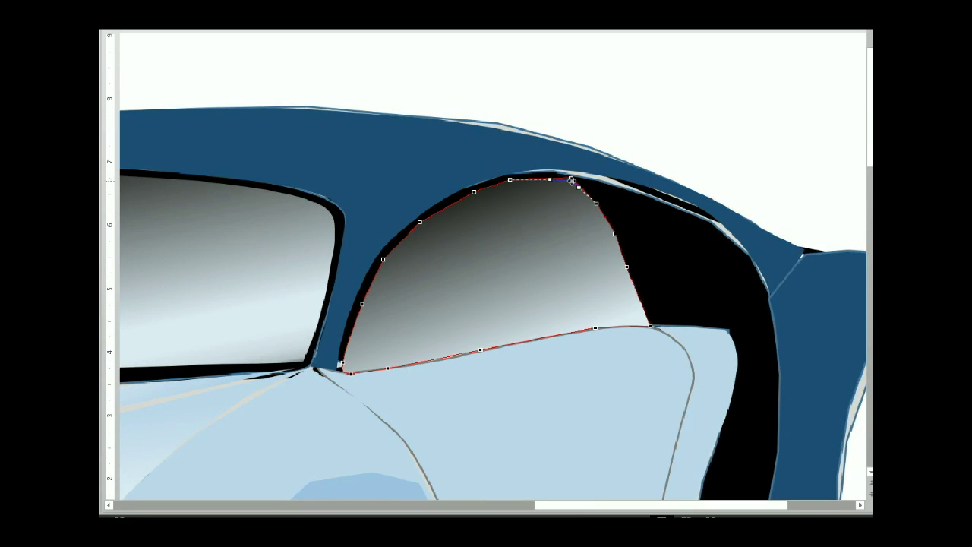
pyautogui.rightClick(555, 180)
pyautogui.press('Escape')
pyautogui.rightClick(547, 178)
pyautogui.click(583, 265)
pyautogui.moveTo(543, 177)
pyautogui.mouseDown()
pyautogui.moveTo(516, 196)
pyautogui.moveTo(420, 227)
pyautogui.mouseUp()
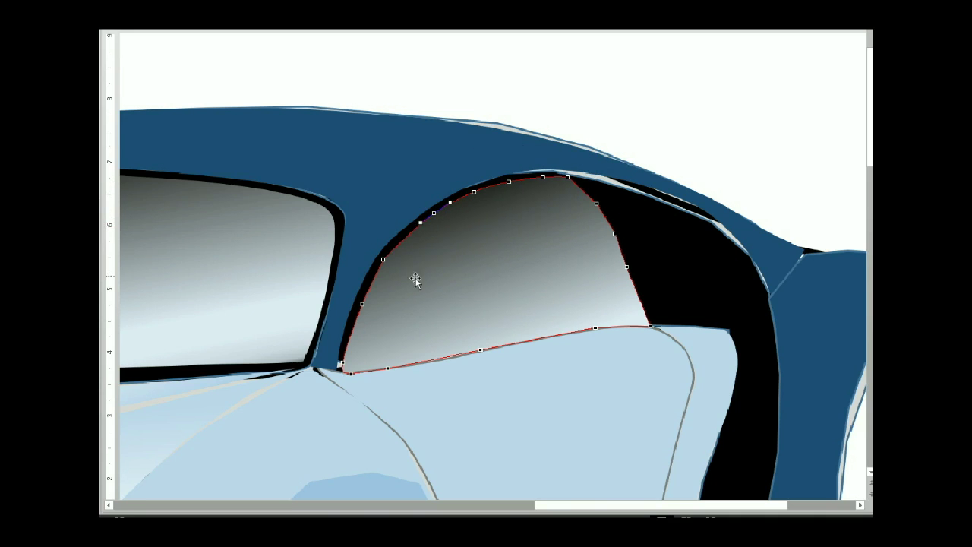
pyautogui.moveTo(379, 260); pyautogui.dragTo(363, 300)
# Make a right-edge point straight and smooth the window's right-side arc.
pyautogui.rightClick(596, 204)
pyautogui.click(623, 293)
pyautogui.rightClick(614, 233)
pyautogui.click(624, 264)
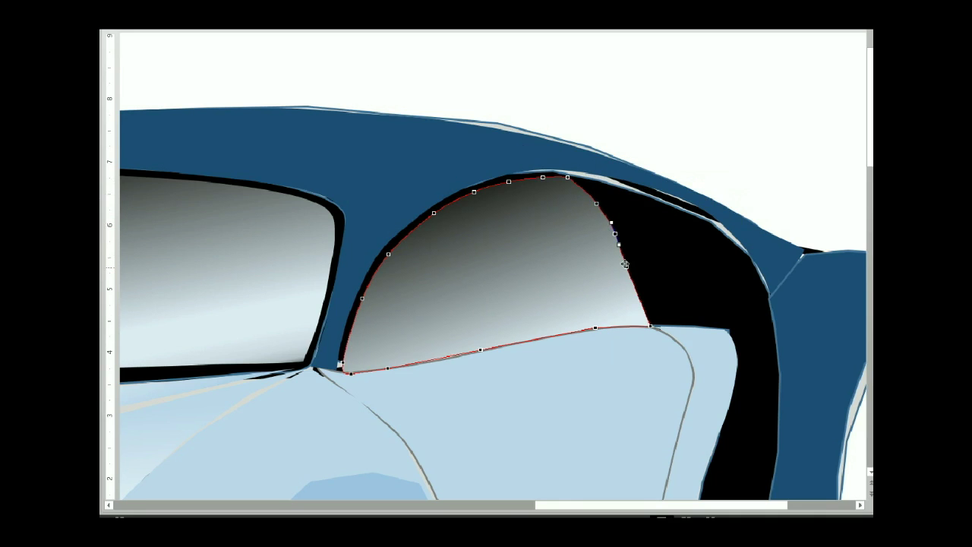
pyautogui.moveTo(629, 275); pyautogui.dragTo(668, 291)
# Curve the window's lower edge to follow the body line, adjusting its right-end point types.
pyautogui.click(389, 369)
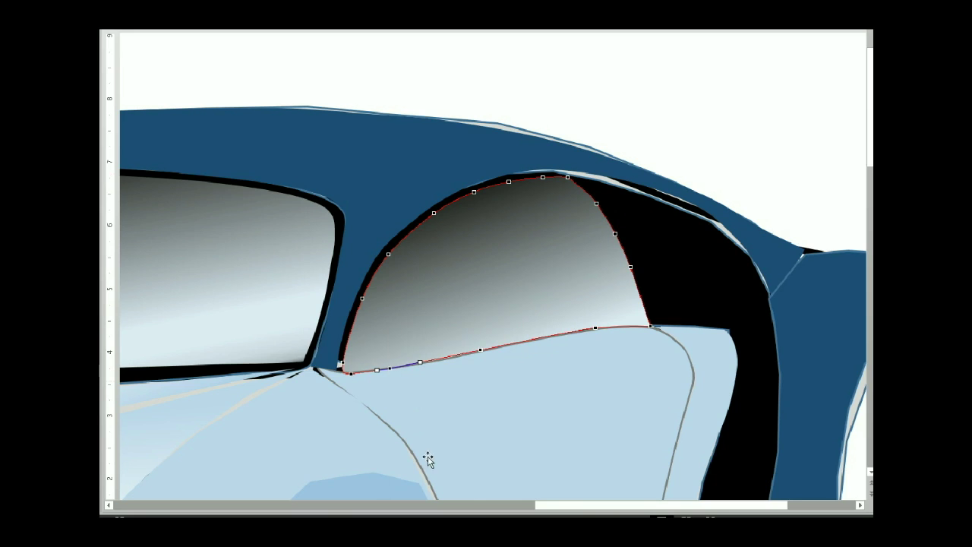
pyautogui.moveTo(420, 362)
pyautogui.mouseDown()
pyautogui.moveTo(358, 372)
pyautogui.moveTo(415, 376)
pyautogui.mouseUp()
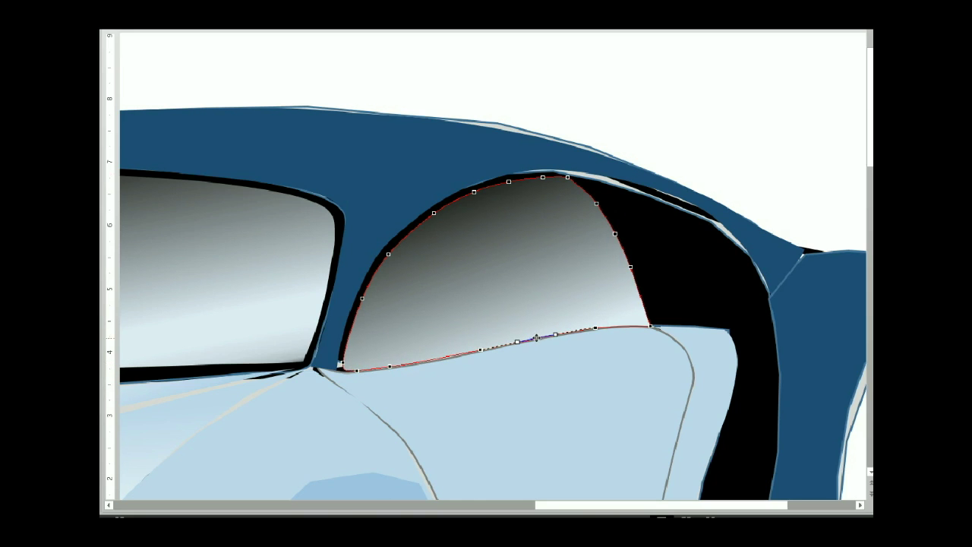
pyautogui.click(481, 349)
pyautogui.moveTo(481, 349); pyautogui.dragTo(508, 343)
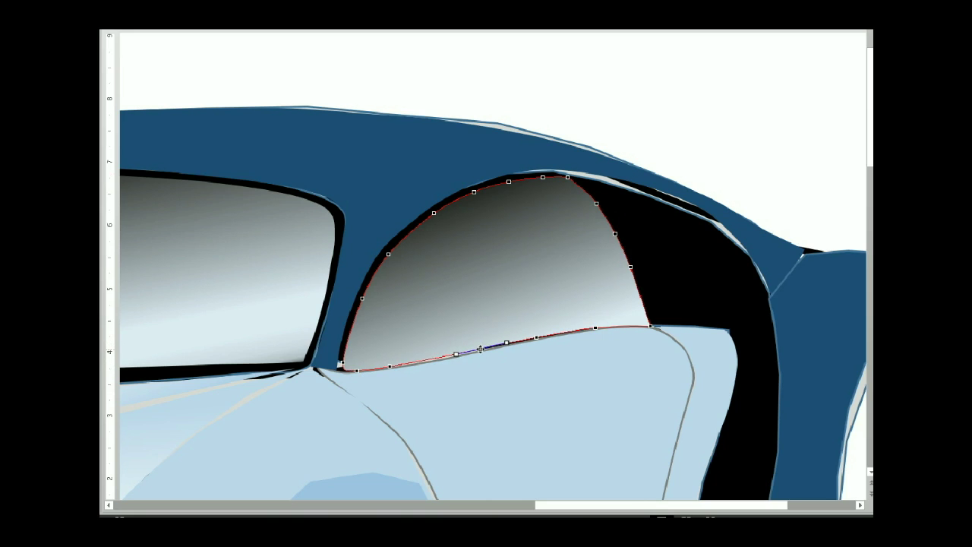
pyautogui.rightClick(596, 328)
pyautogui.click(626, 432)
pyautogui.rightClick(649, 327)
pyautogui.click(672, 428)
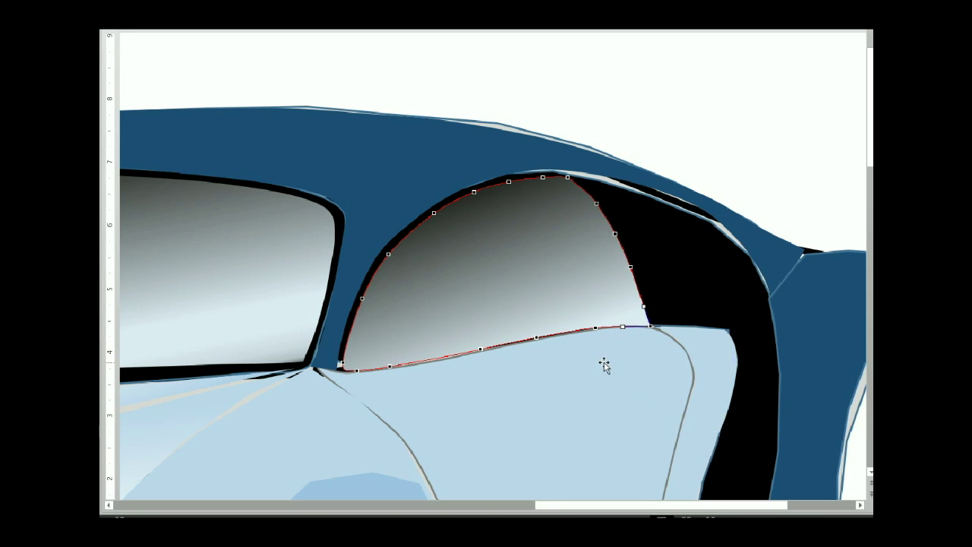
pyautogui.click(650, 326)
pyautogui.moveTo(613, 327); pyautogui.dragTo(641, 335)
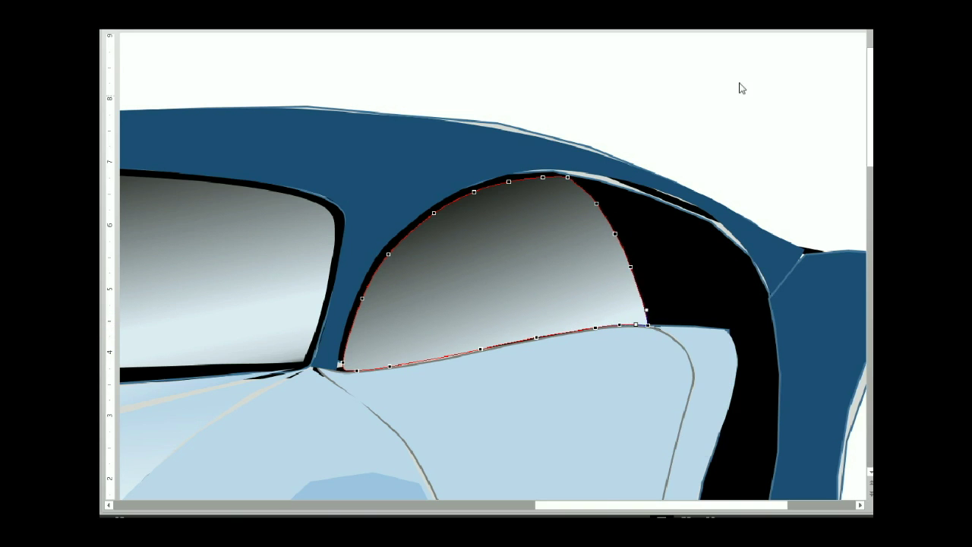
# Change the two right-side point types, then exit point editing to check the window.
pyautogui.rightClick(615, 233)
pyautogui.click(661, 325)
pyautogui.rightClick(597, 204)
pyautogui.click(636, 304)
pyautogui.click(658, 143)
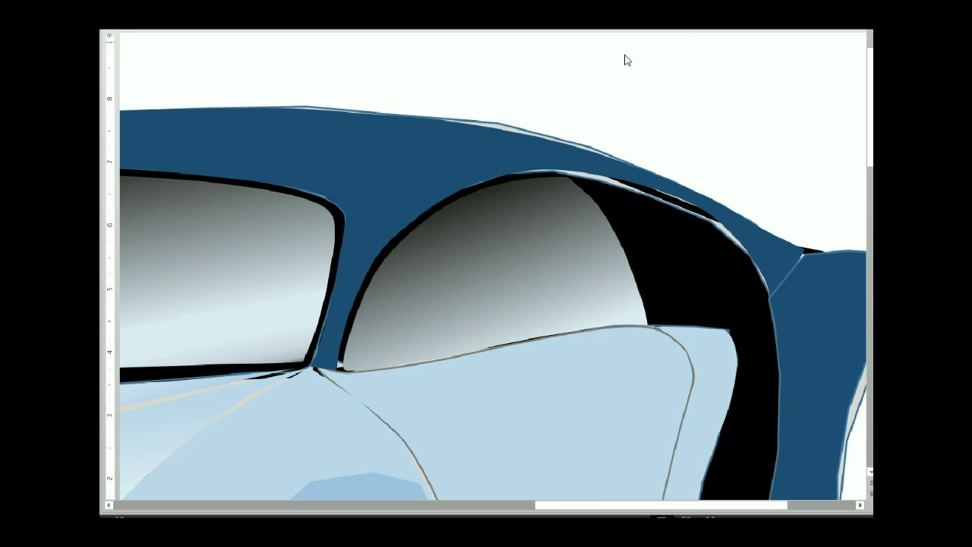
pyautogui.click(402, 358)
pyautogui.rightClick(402, 360)
pyautogui.click(429, 221)
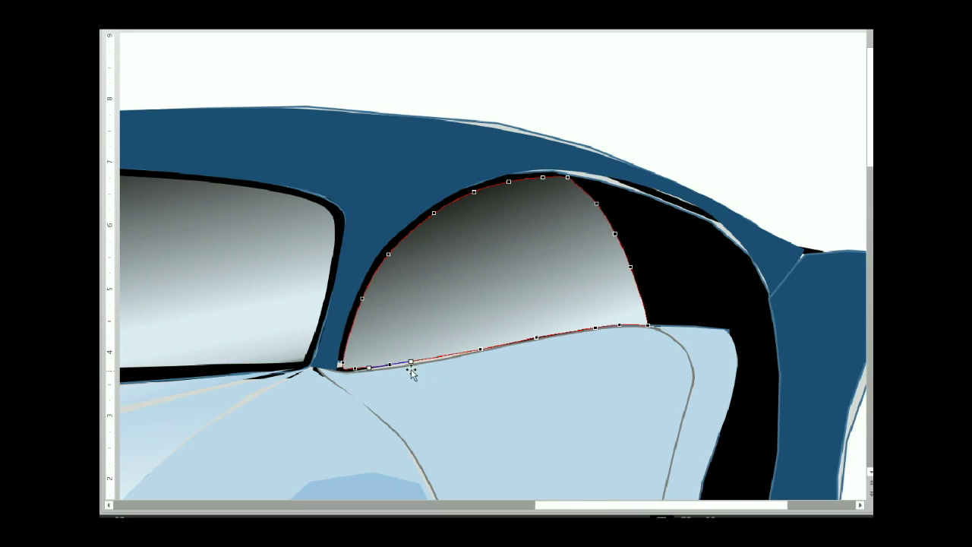
pyautogui.click(414, 88)
# Edit the black surround's points, converting two left-curve vertices and reshaping its left curve.
pyautogui.rightClick(666, 261)
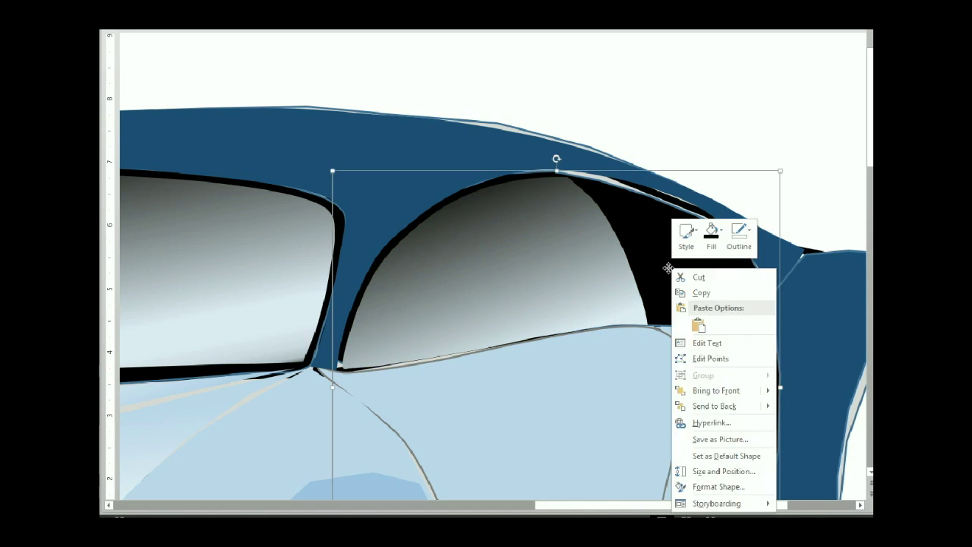
pyautogui.click(706, 356)
pyautogui.rightClick(343, 305)
pyautogui.click(388, 373)
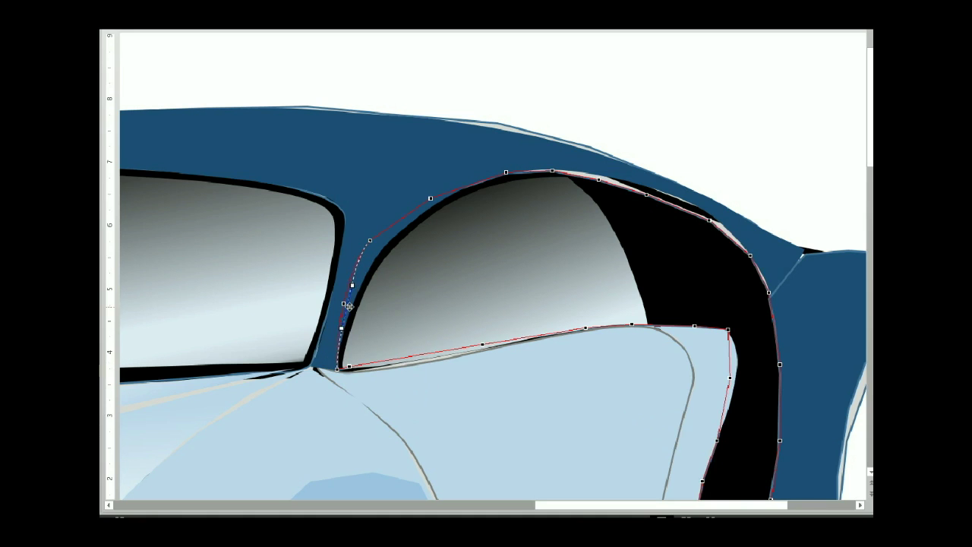
pyautogui.rightClick(370, 241)
pyautogui.click(403, 332)
pyautogui.moveTo(362, 263); pyautogui.dragTo(366, 270)
# Make the surround's upper-left point smooth and bend that curve to hug the window.
pyautogui.rightClick(430, 198)
pyautogui.click(462, 262)
pyautogui.moveTo(417, 206)
pyautogui.mouseDown()
pyautogui.moveTo(409, 211)
pyautogui.moveTo(425, 226)
pyautogui.mouseUp()
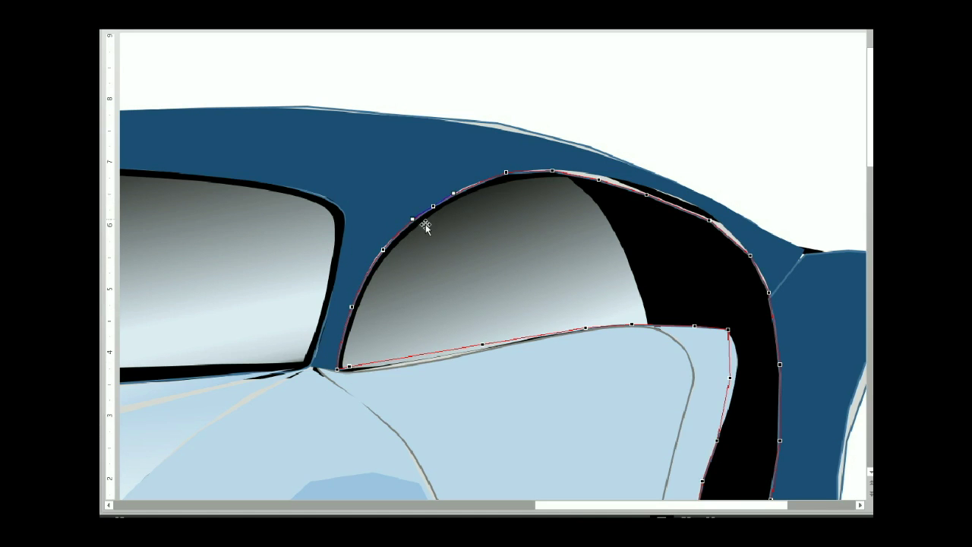
pyautogui.click(506, 172)
pyautogui.moveTo(482, 181); pyautogui.dragTo(461, 196)
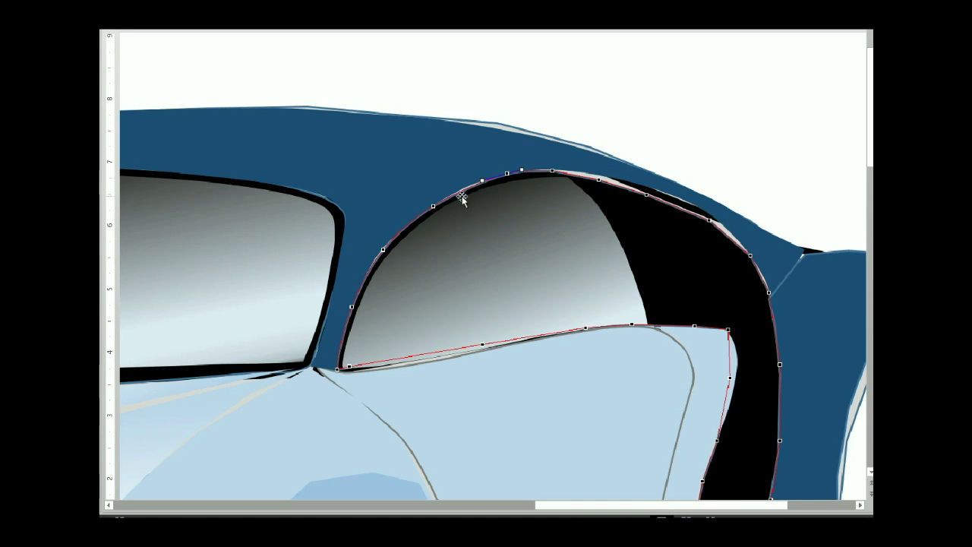
# Set the top-arc points to smooth and straight so the arc follows the roofline.
pyautogui.rightClick(599, 177)
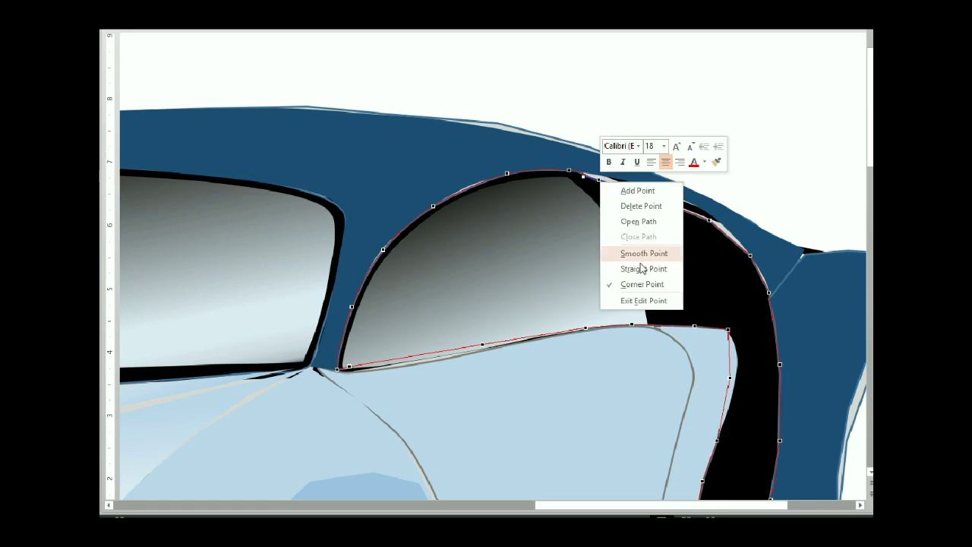
pyautogui.click(641, 253)
pyautogui.rightClick(655, 193)
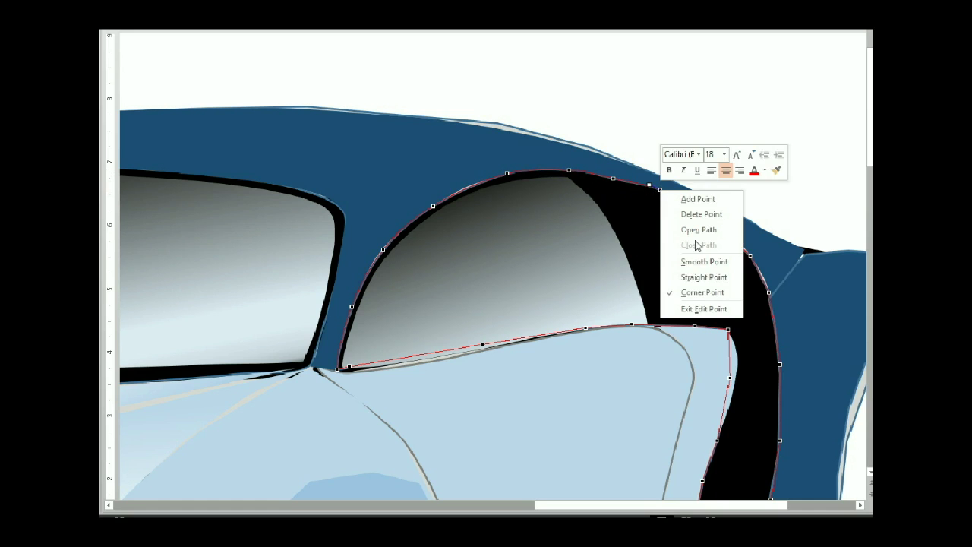
pyautogui.click(687, 280)
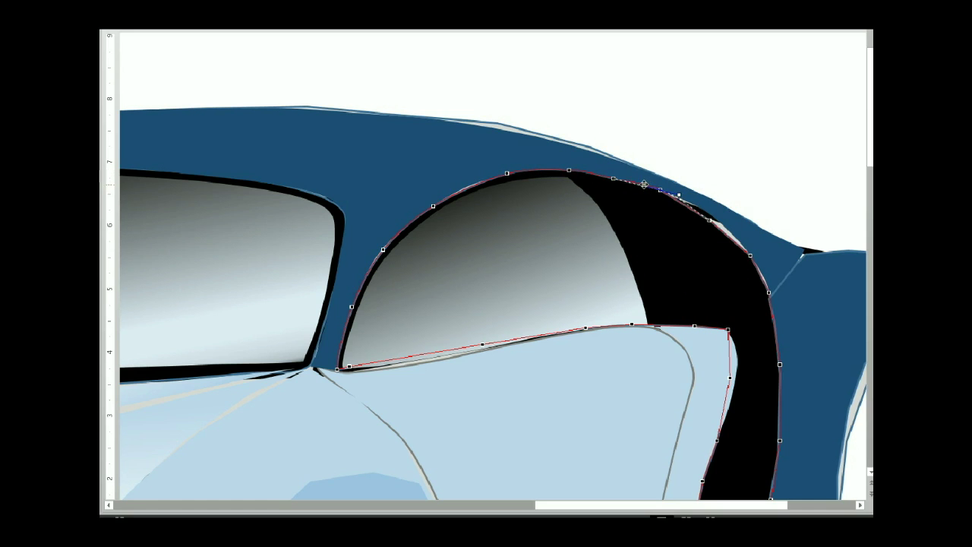
pyautogui.moveTo(644, 184); pyautogui.dragTo(644, 185)
# Reshape the surround's right arc down behind the rear pillar.
pyautogui.click(707, 219)
pyautogui.rightClick(751, 275)
pyautogui.press('Escape')
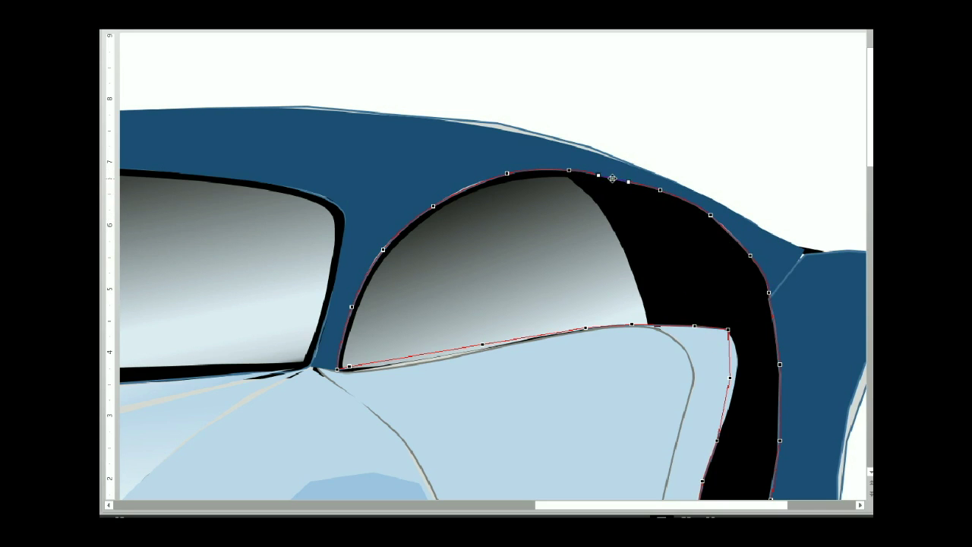
pyautogui.rightClick(769, 291)
pyautogui.press('Escape')
pyautogui.moveTo(769, 296); pyautogui.dragTo(772, 316)
pyautogui.rightClick(780, 366)
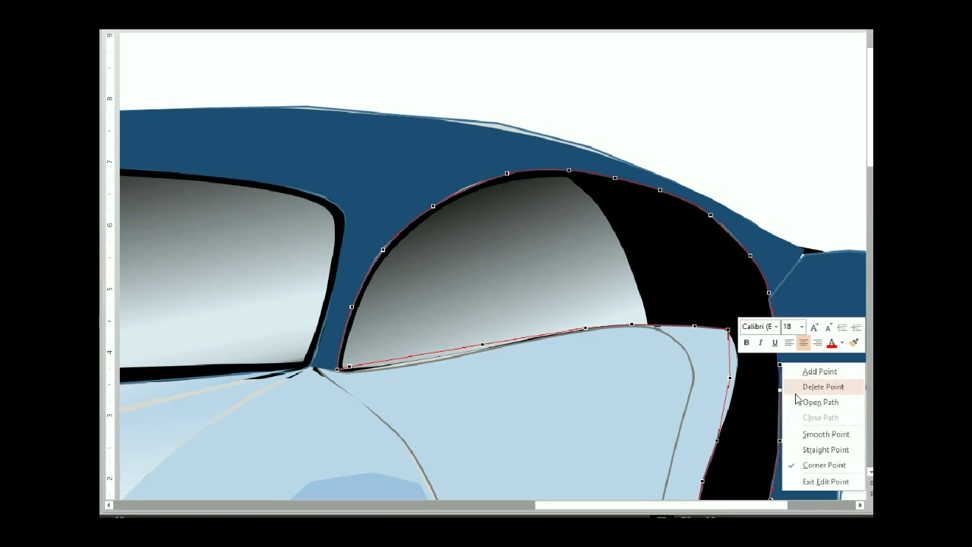
pyautogui.press('Escape')
pyautogui.moveTo(780, 380)
pyautogui.mouseDown()
pyautogui.moveTo(782, 391)
pyautogui.moveTo(778, 363)
pyautogui.mouseUp()
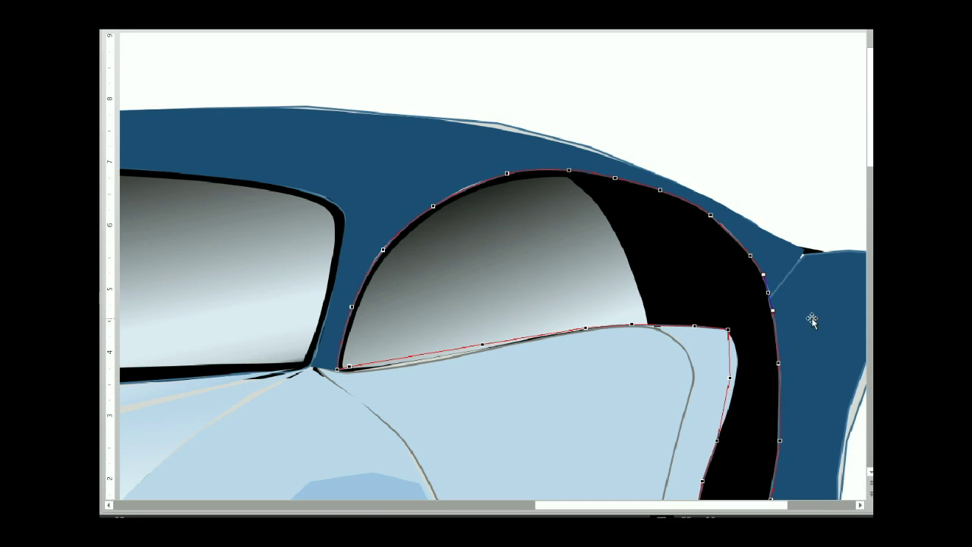
pyautogui.click(714, 218)
# Add a point on the upper-right arc, finish editing the surround, and zoom out to the whole car.
pyautogui.scroll(-2, 725, 238)
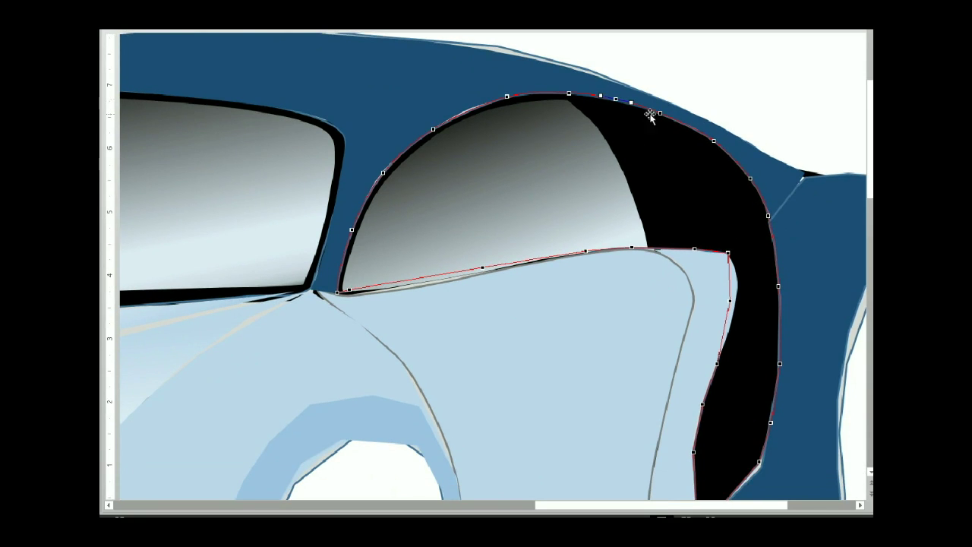
pyautogui.press('space')
pyautogui.press('space')
pyautogui.doubleClick(692, 125)
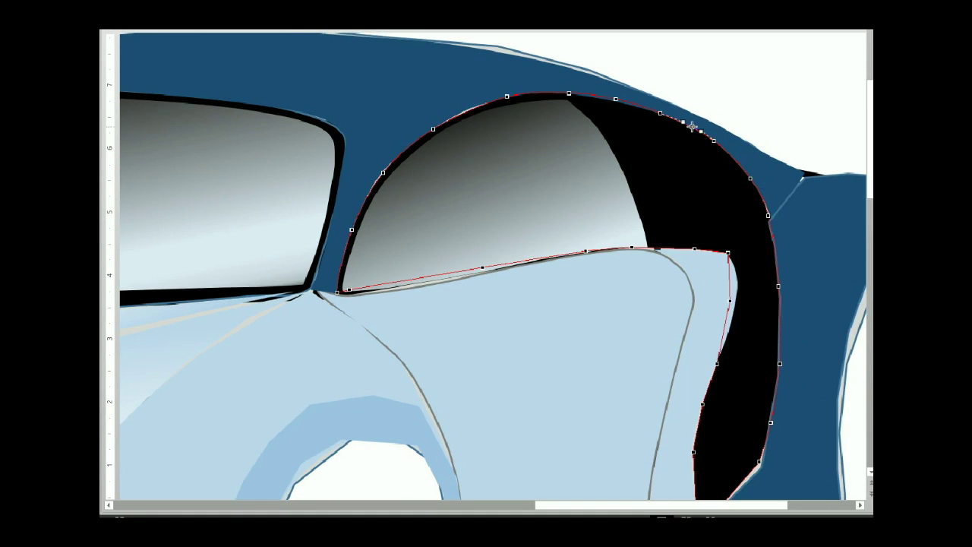
pyautogui.click(700, 156)
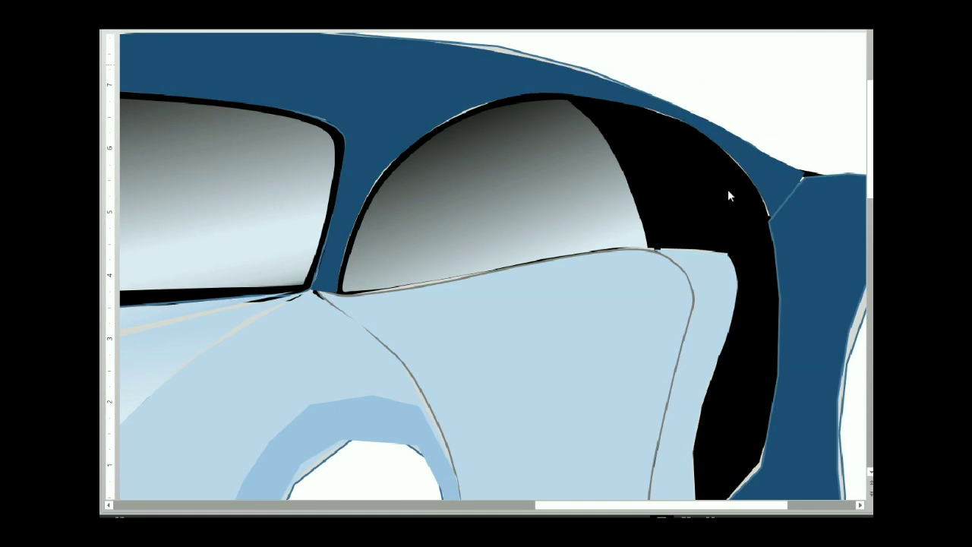
pyautogui.rightClick(665, 121)
pyautogui.click(679, 201)
pyautogui.click(820, 124)
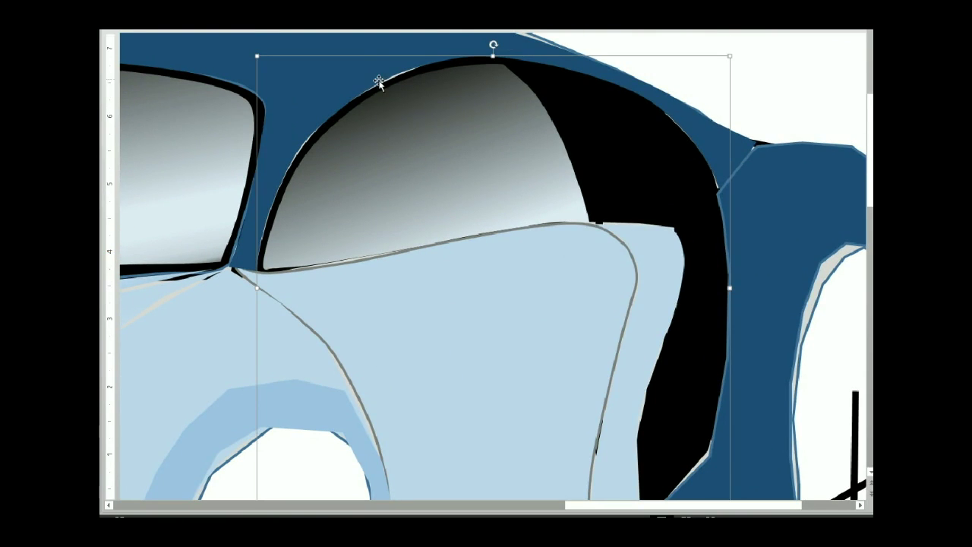
pyautogui.rightClick(576, 96)
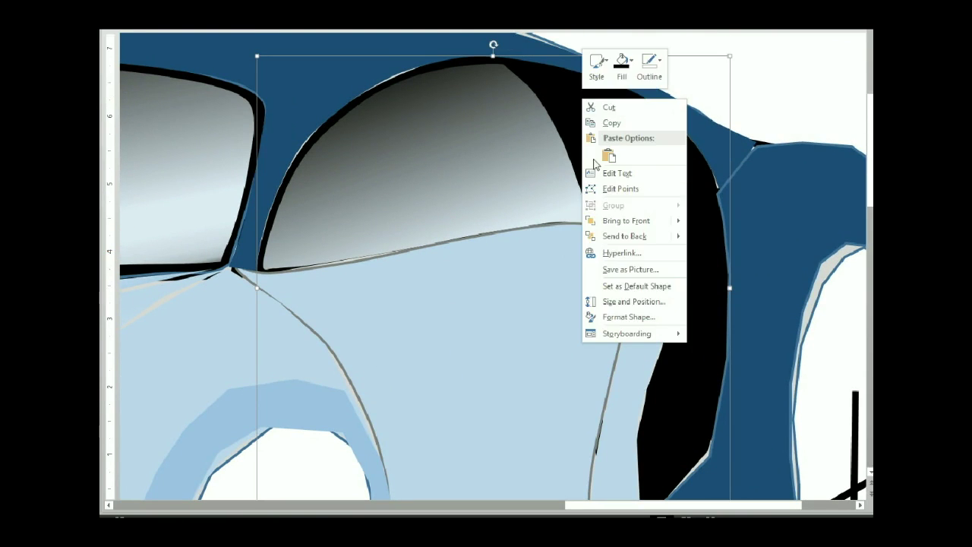
pyautogui.click(611, 187)
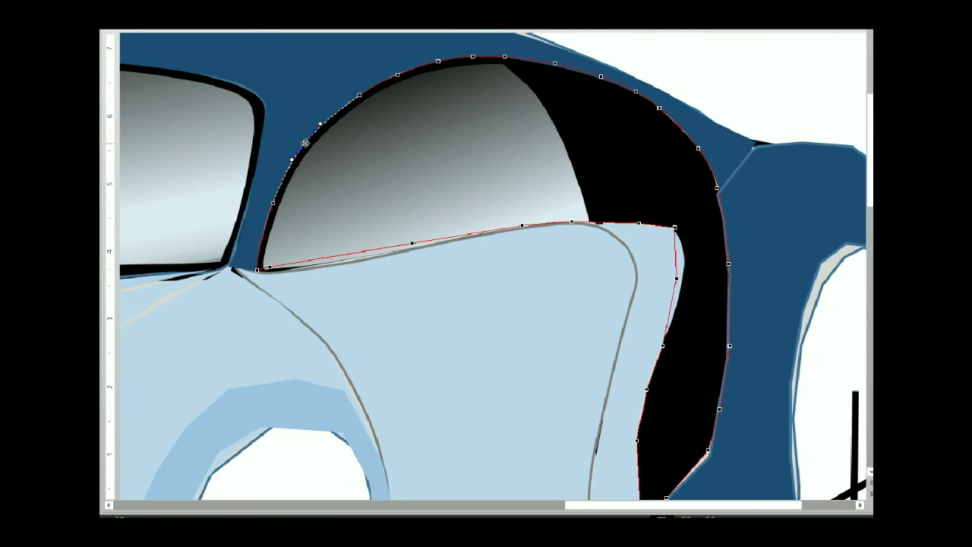
pyautogui.click(359, 95)
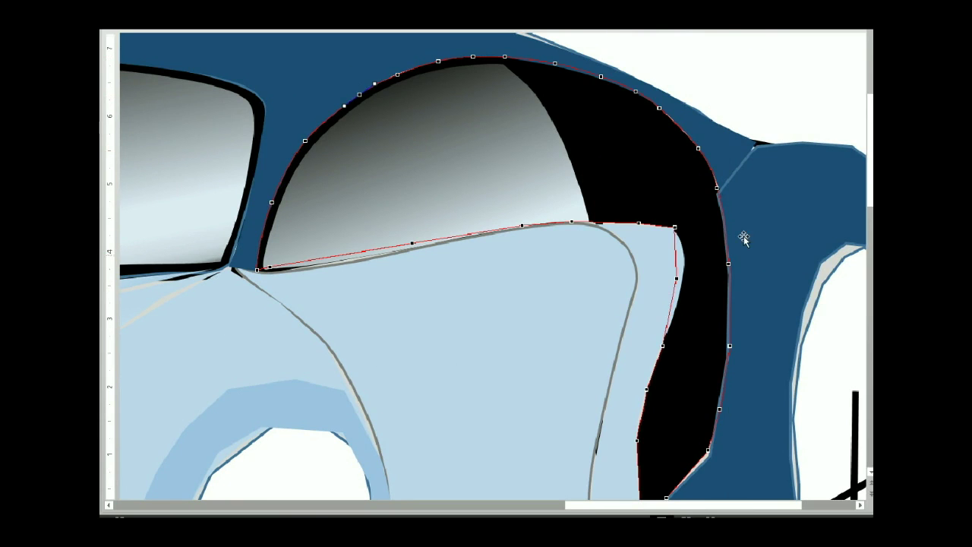
pyautogui.press('Escape')
pyautogui.scroll(-5, 631, 130)
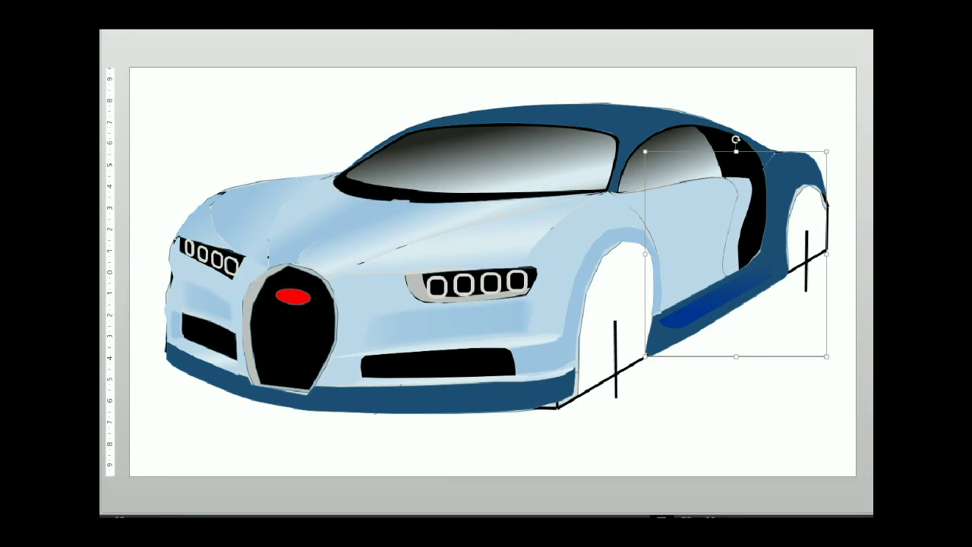